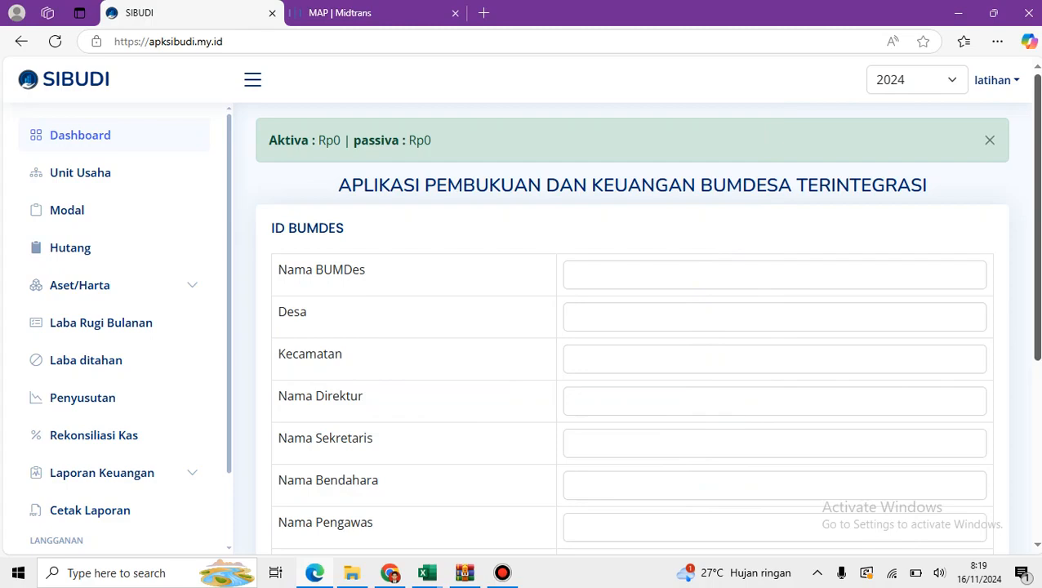
scroll(633, 327, "up", 2)
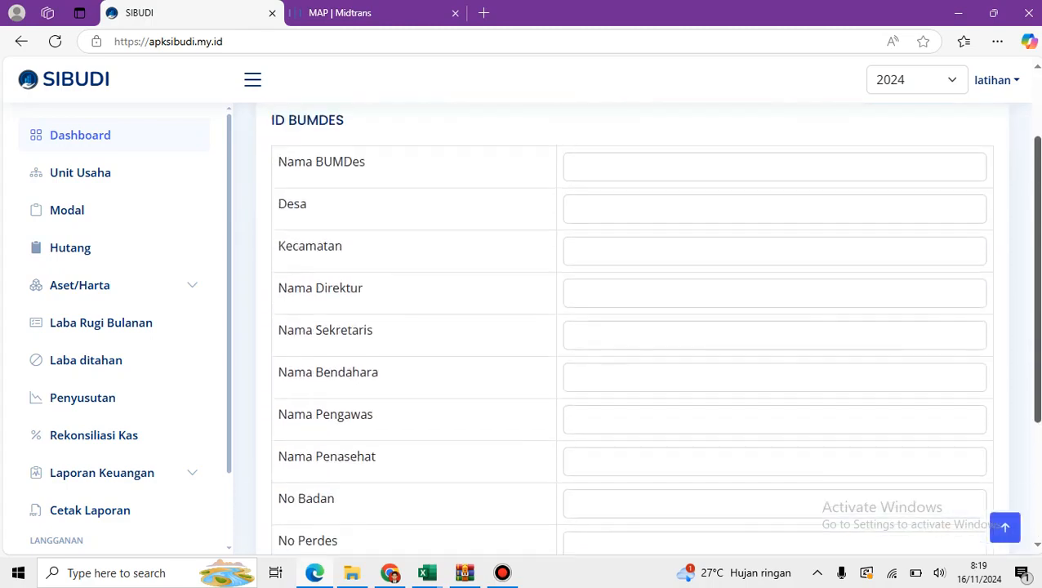
scroll(633, 326, "up", 2)
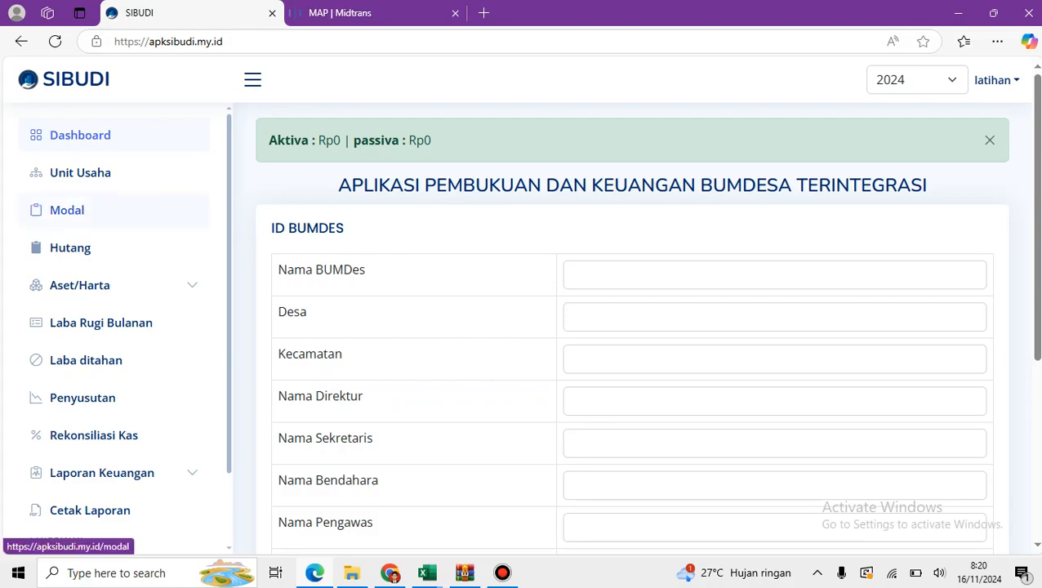
- Add a Modal entry for 2019 from Dana Desa with Modal Desa 50.000.000 and Masuk ke kas unchecked, and submit it
left_click(67, 210)
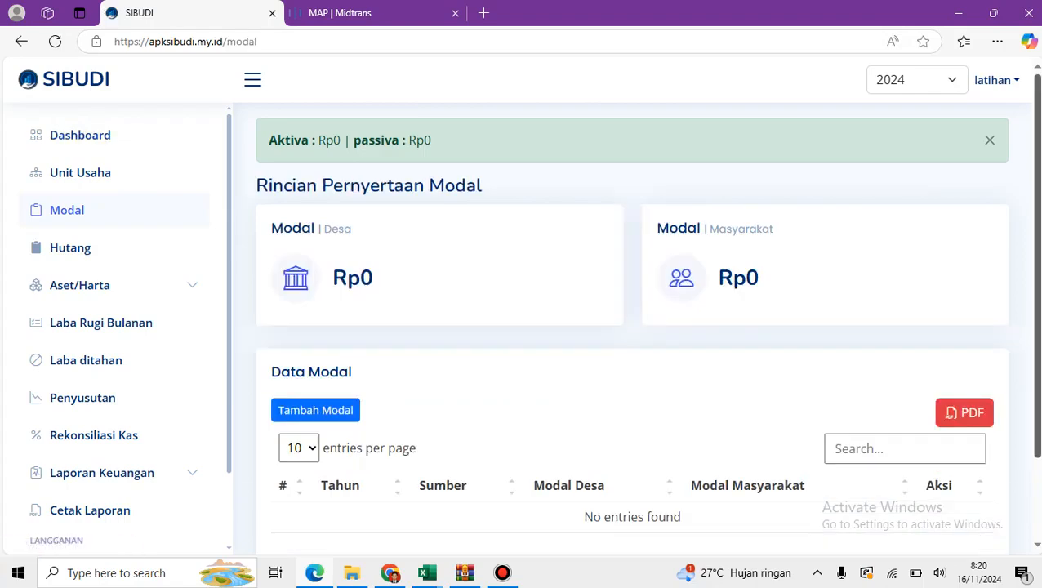
scroll(628, 327, "down", 2)
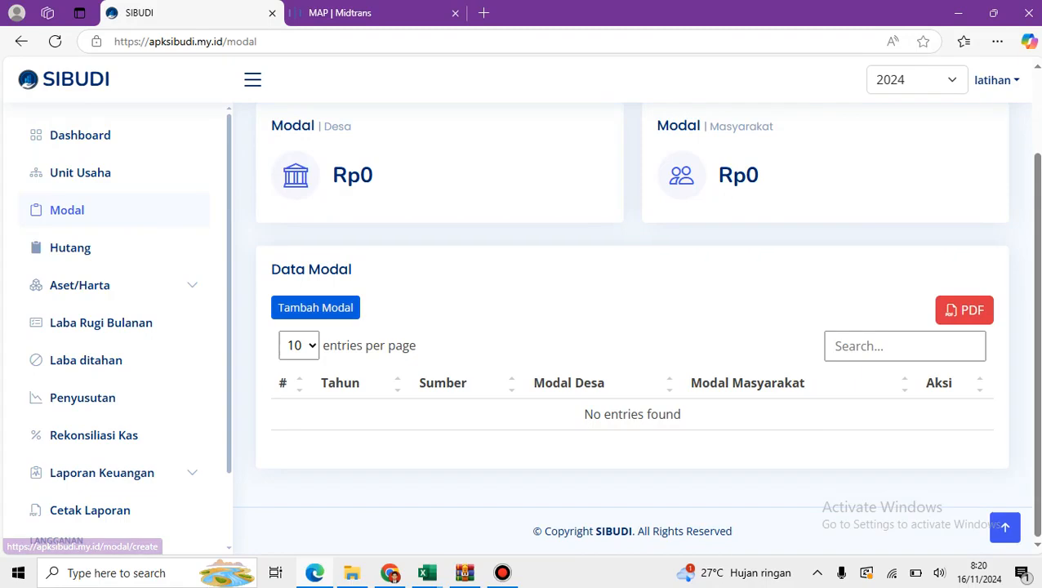
left_click(315, 307)
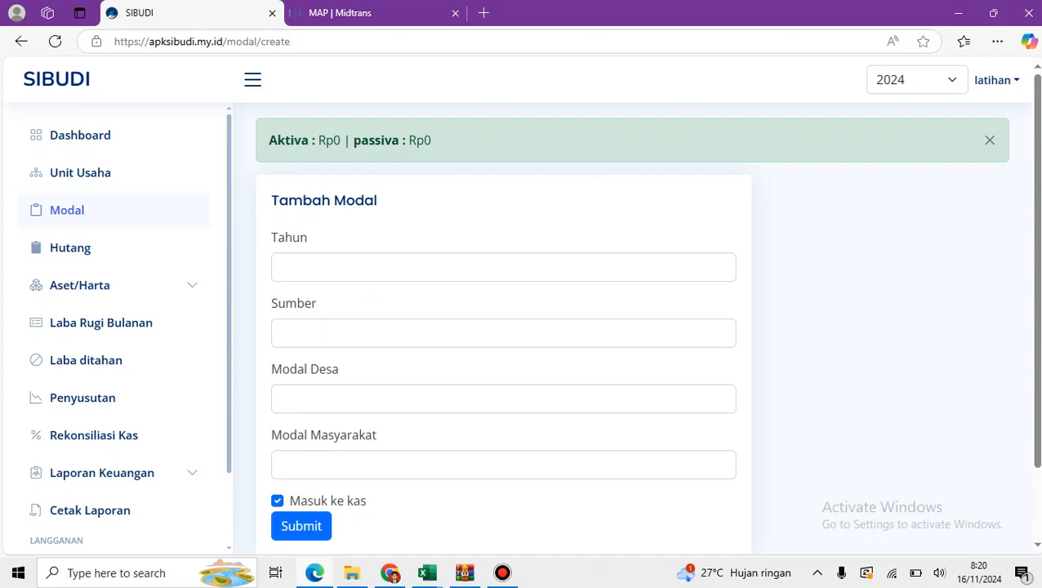
left_click(319, 267)
type("2019")
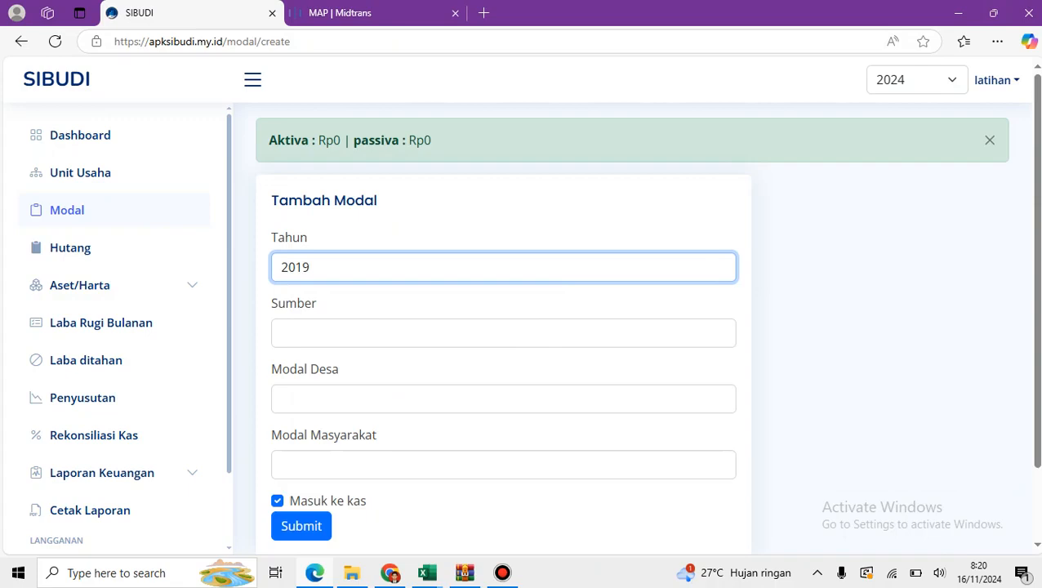
left_click(327, 332)
type("D")
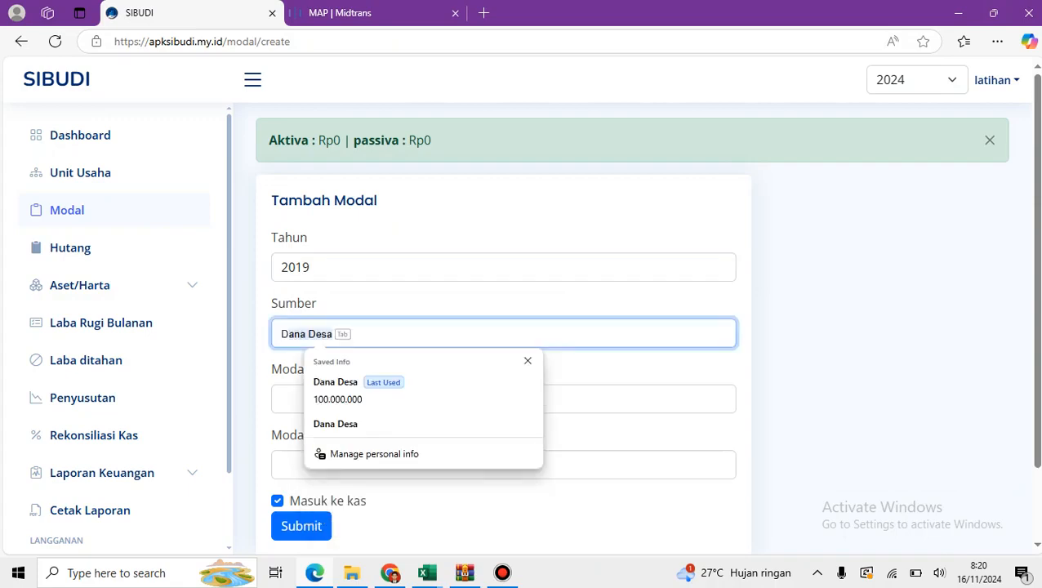
key("Tab")
key("Tab")
type("50.000.000")
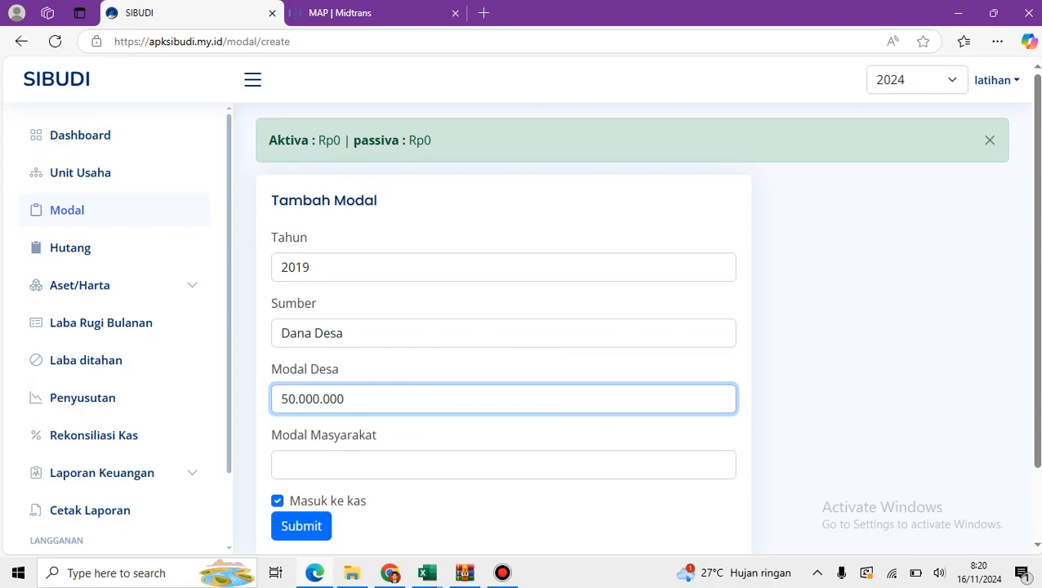
left_click(278, 500)
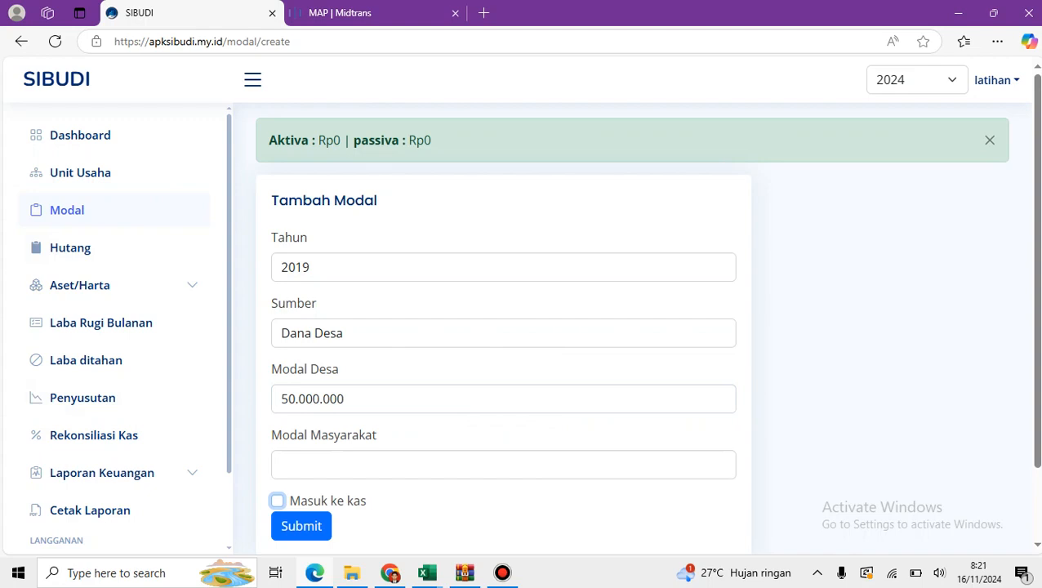
left_click(302, 525)
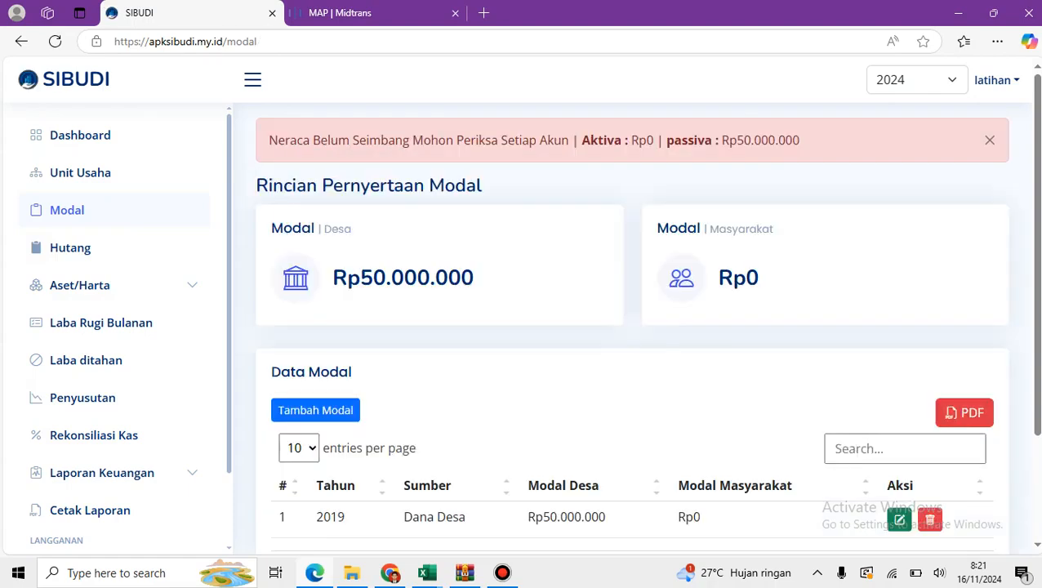
- Add a Modal entry for 2021 from Bantuan Provinsi with Modal Desa 20.000.000 and Masuk ke kas unchecked, and submit it
scroll(633, 327, "down", 2)
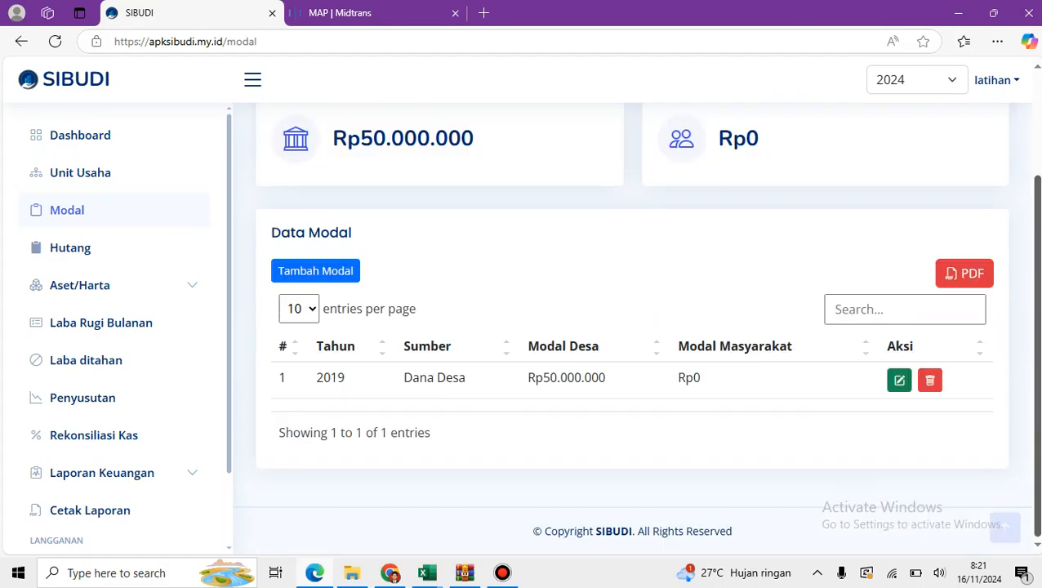
left_click(316, 270)
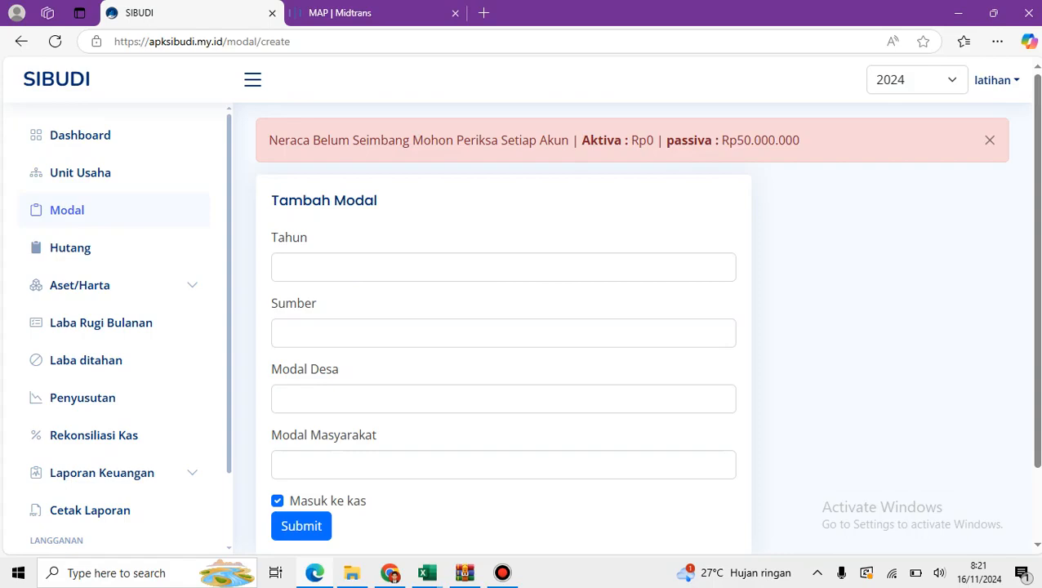
left_click(316, 269)
type("20")
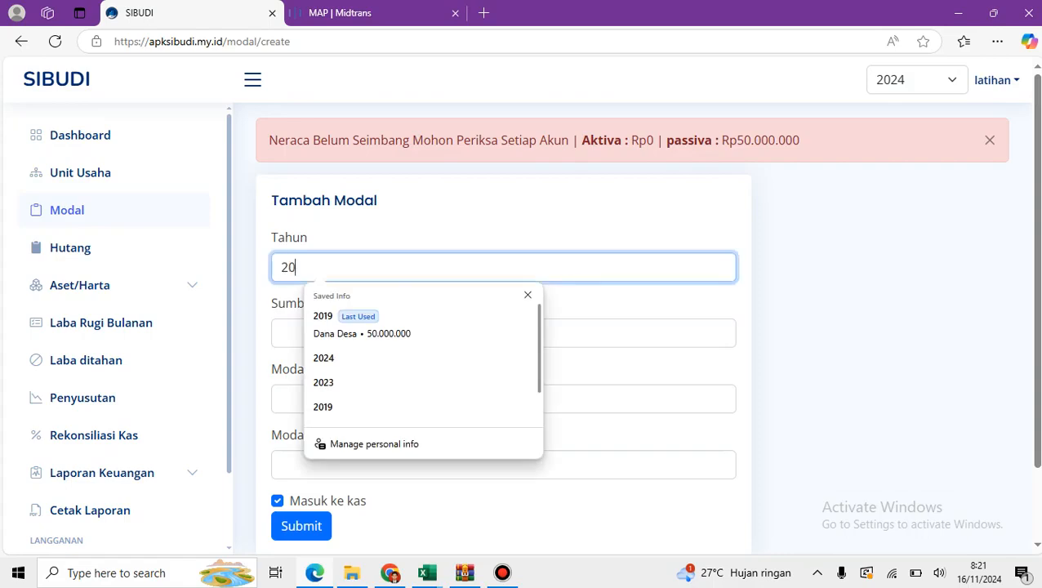
type("21")
key("Tab")
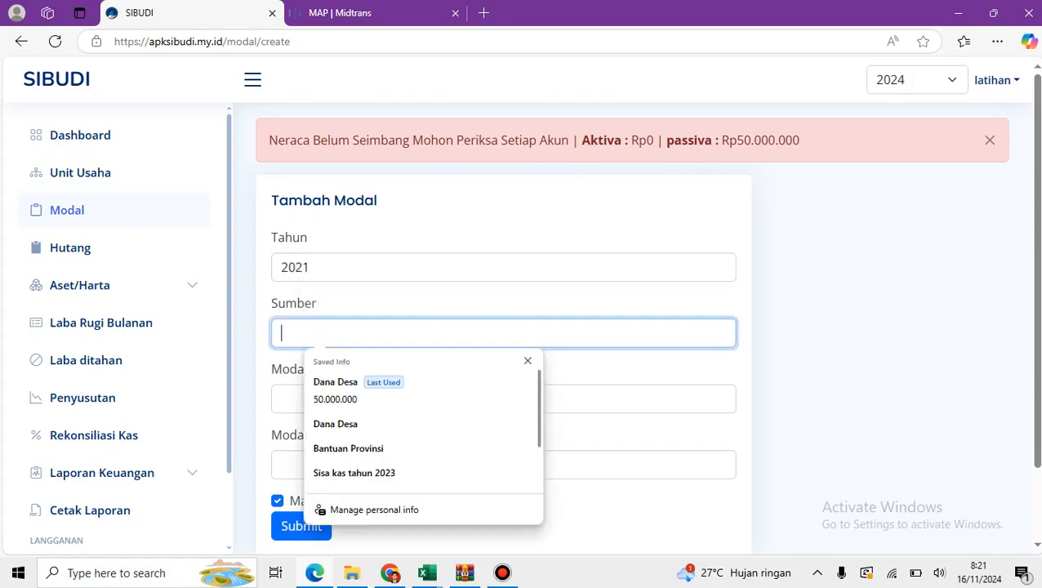
type("Bantuan")
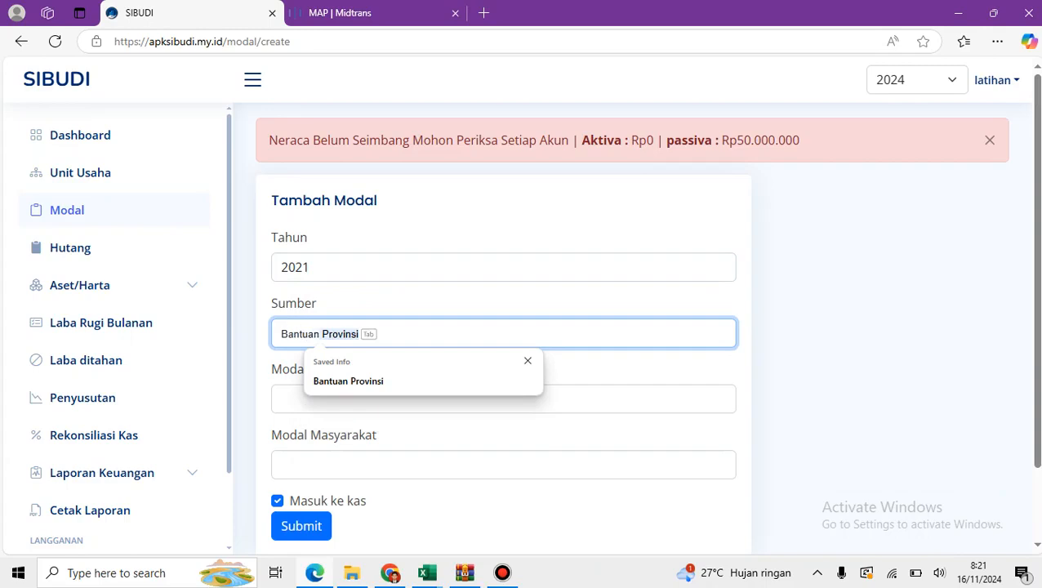
key("Tab")
key("Tab")
type("20.000.000")
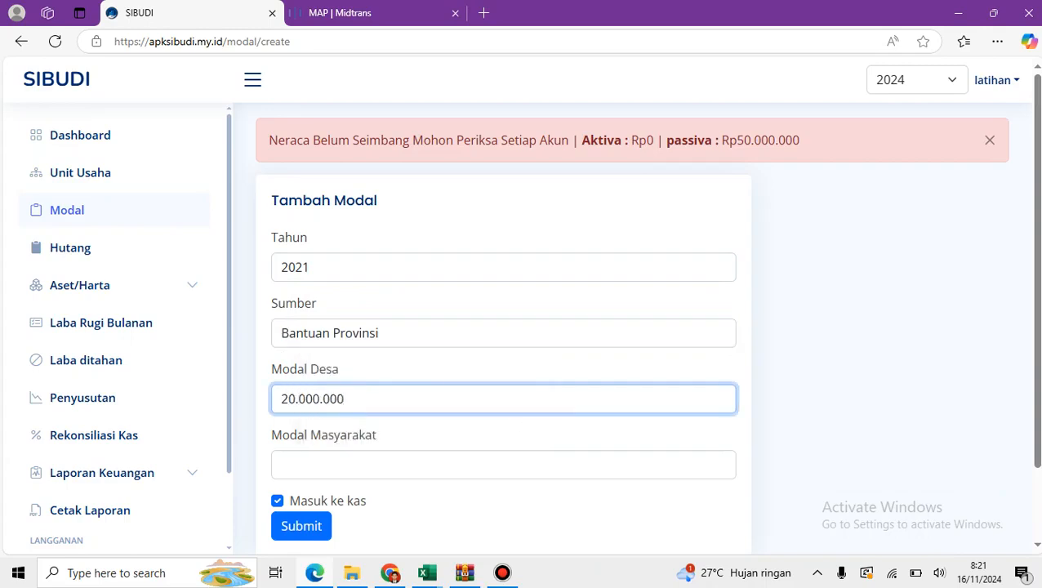
left_click(276, 500)
key("Return")
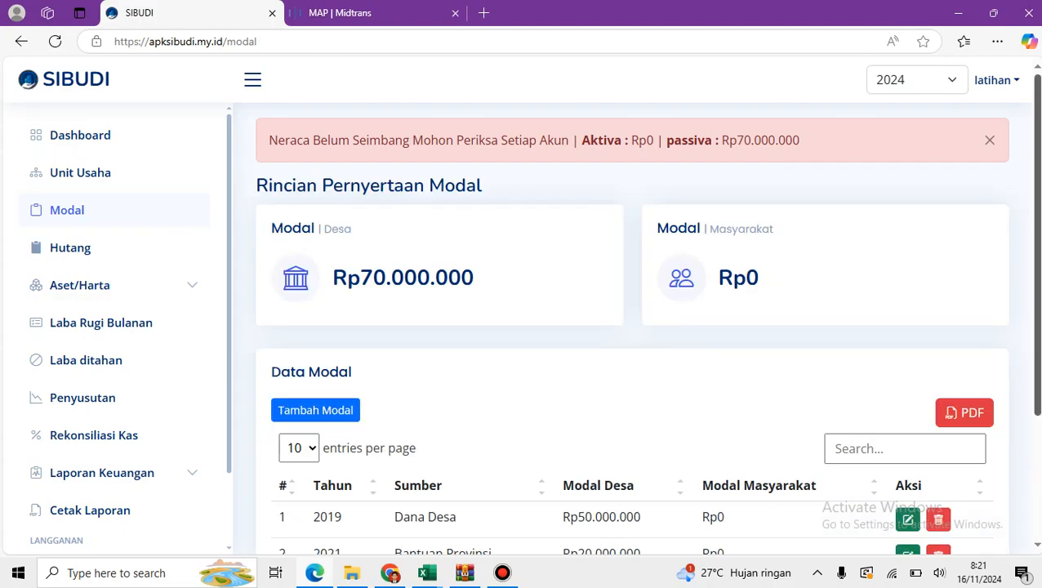
- Review the Data Modal list and open the Neraca report to examine its Aktiva and Passiva totals
scroll(632, 327, "down", 3)
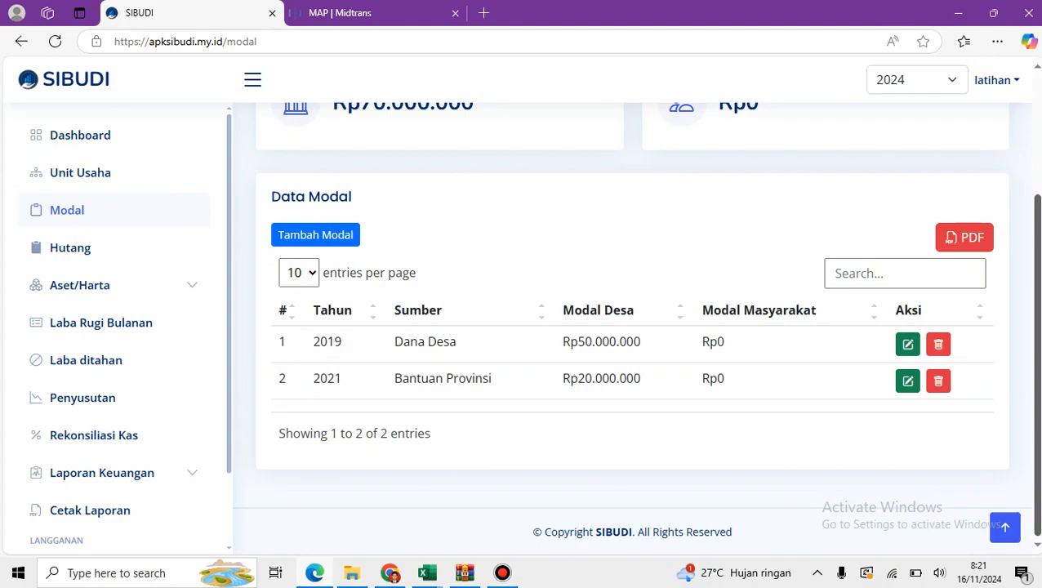
scroll(1037, 327, "up", 3)
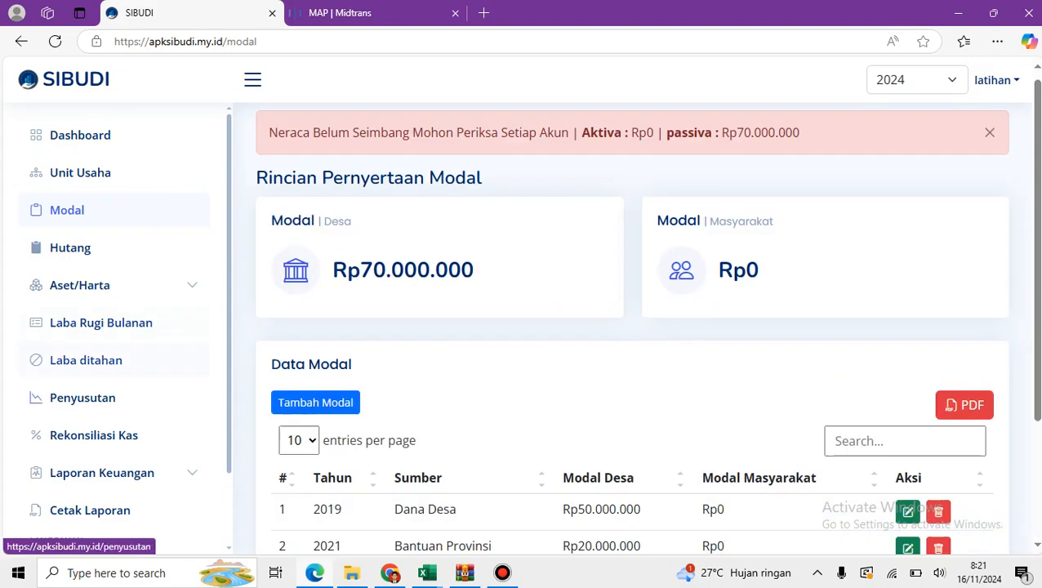
left_click(102, 472)
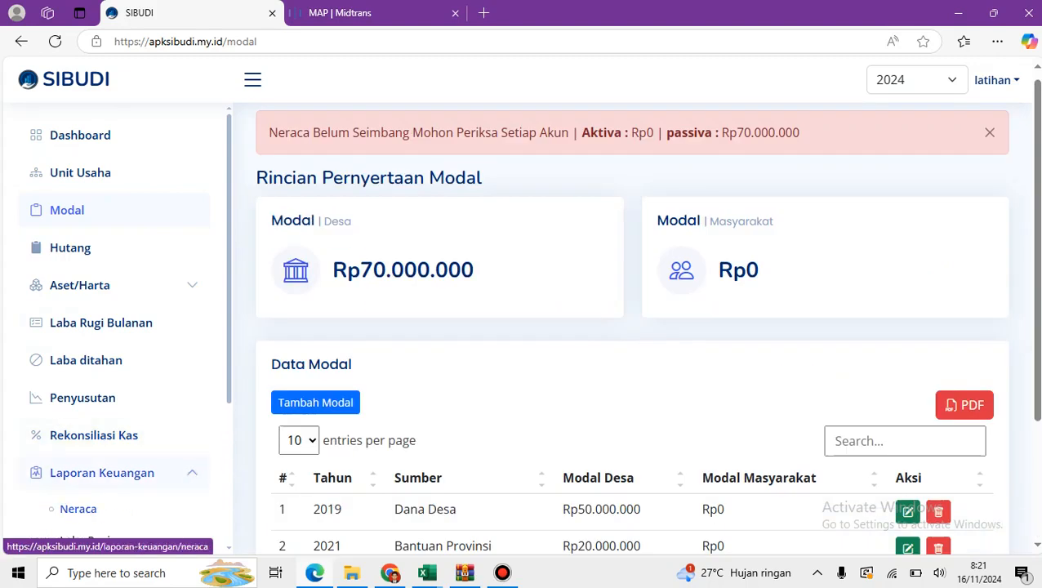
left_click(78, 507)
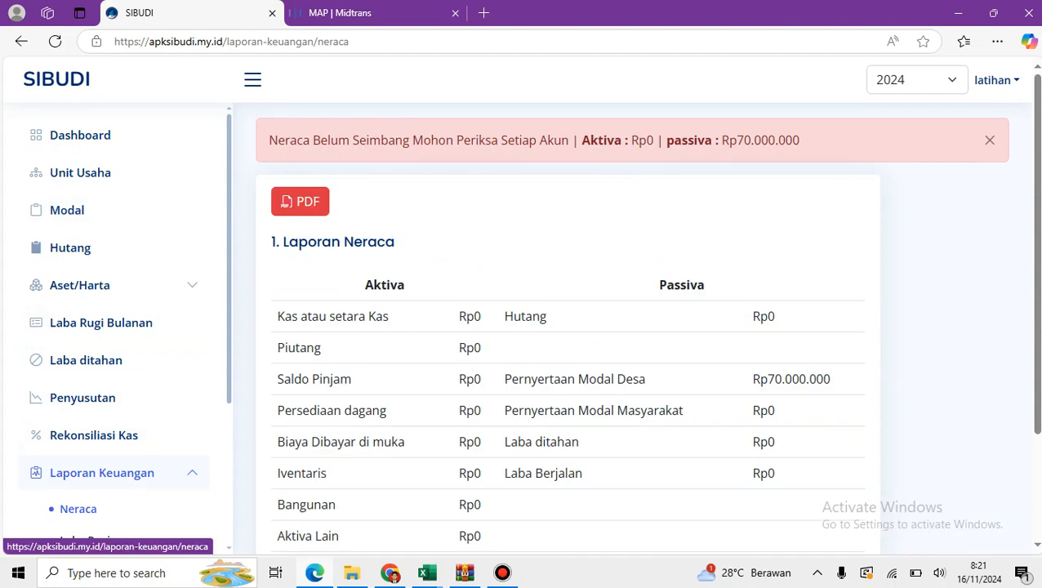
left_click_drag(1037, 254, 1037, 302)
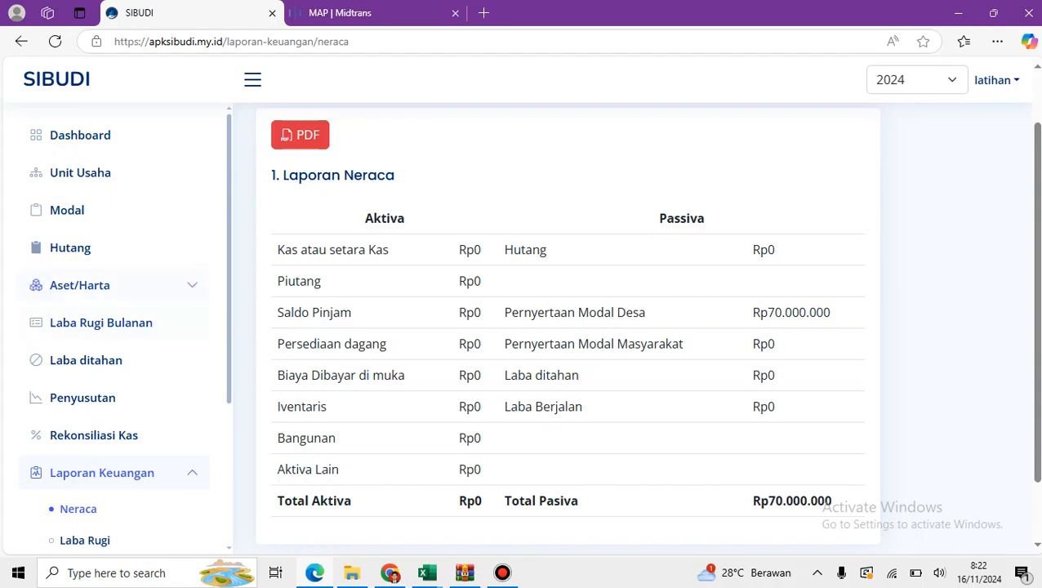
- Expand the Aset/Harta accounts and compare them with the Aktiva items of the Neraca report, starting with Kas atau setara Kas
left_click(80, 285)
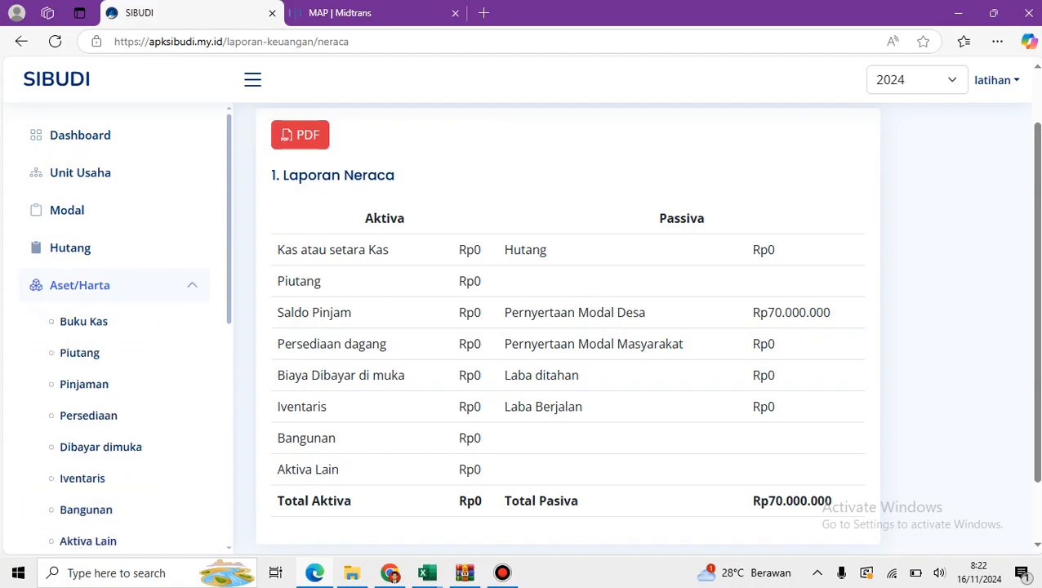
scroll(114, 326, "down", 2)
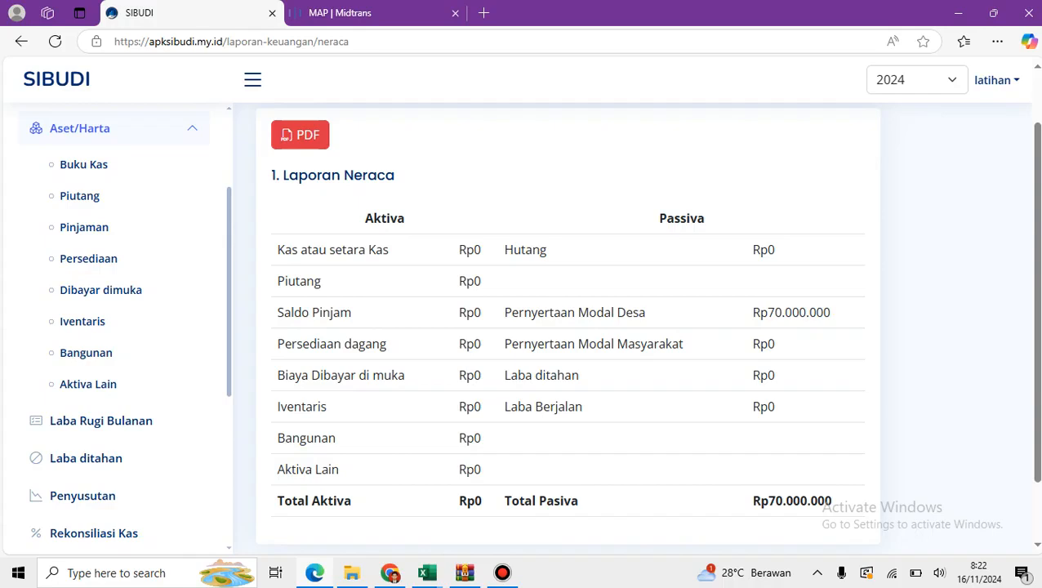
left_click_drag(277, 249, 389, 250)
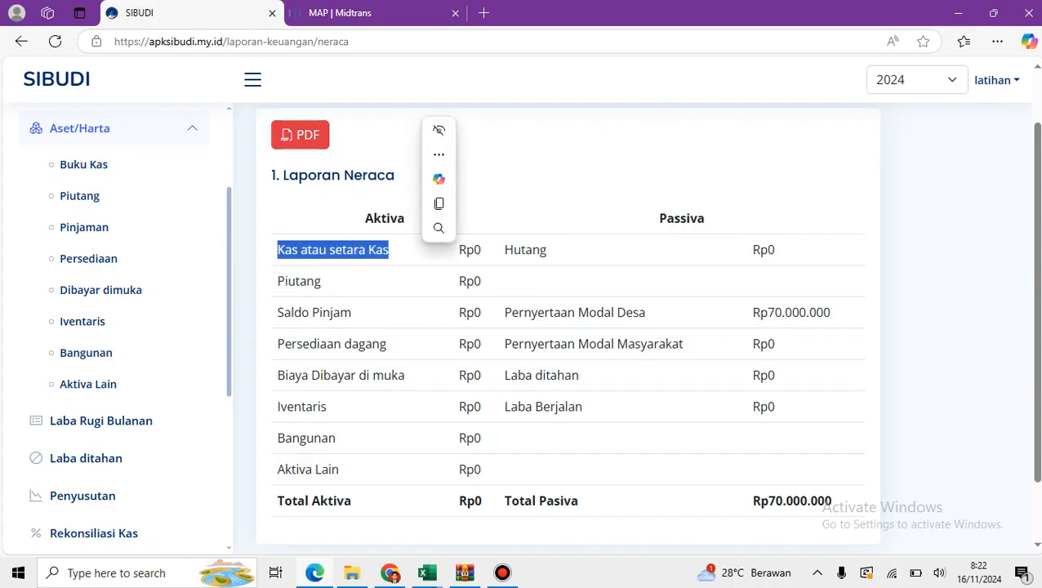
left_click(389, 250)
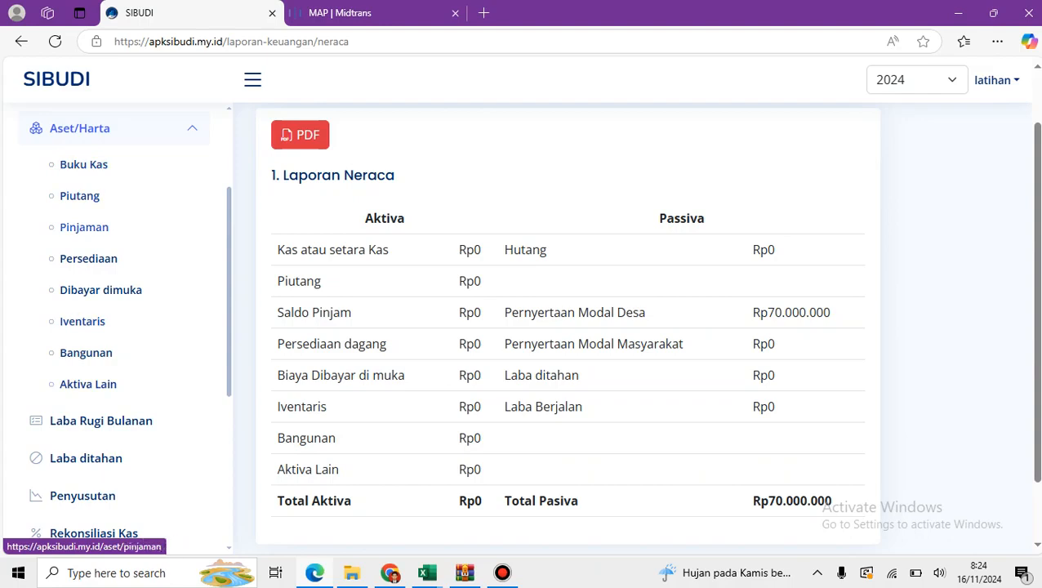
- Add a loan unit named Simpan Pinjam under Pinjaman, entering the unit head's name, and bring up the Data Pinjaman list
left_click(84, 227)
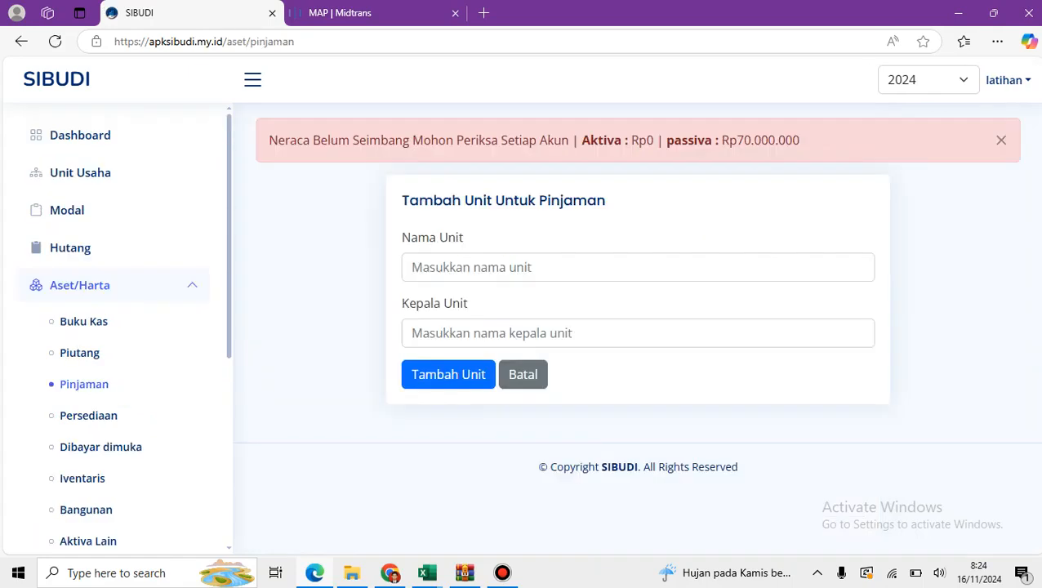
left_click(522, 268)
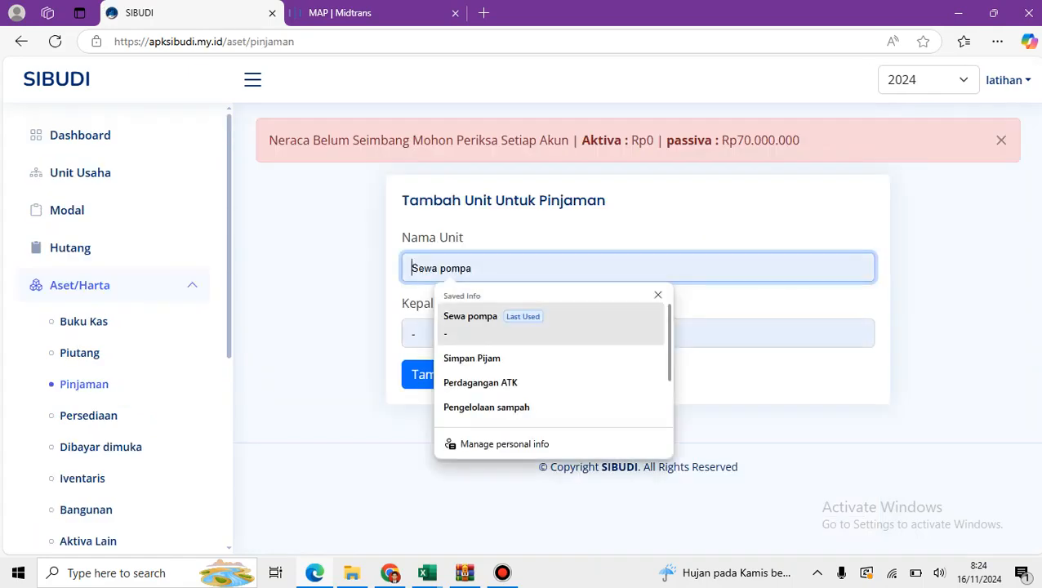
key("Down")
key("Return")
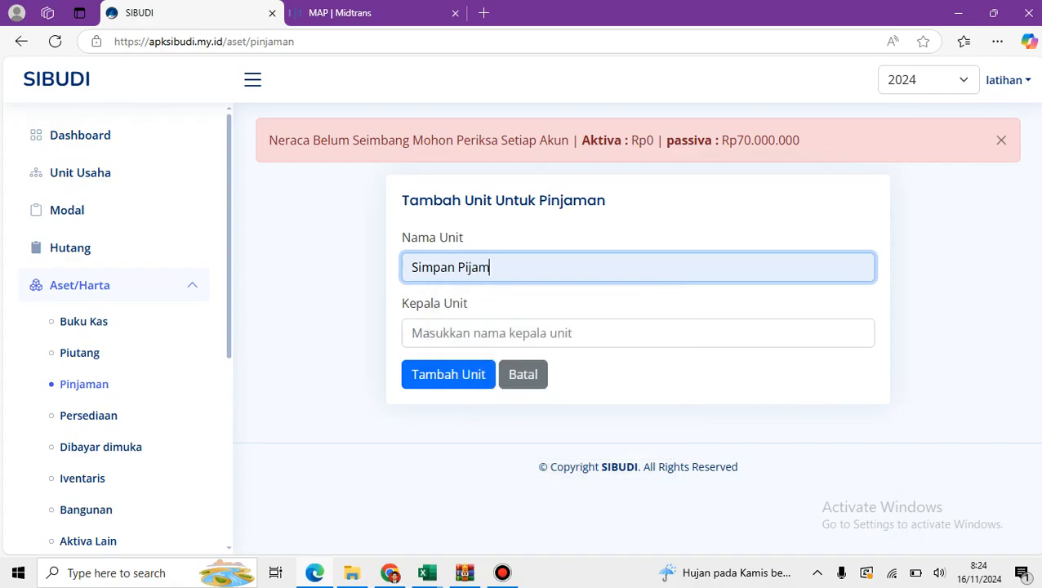
left_click(467, 268)
type("n")
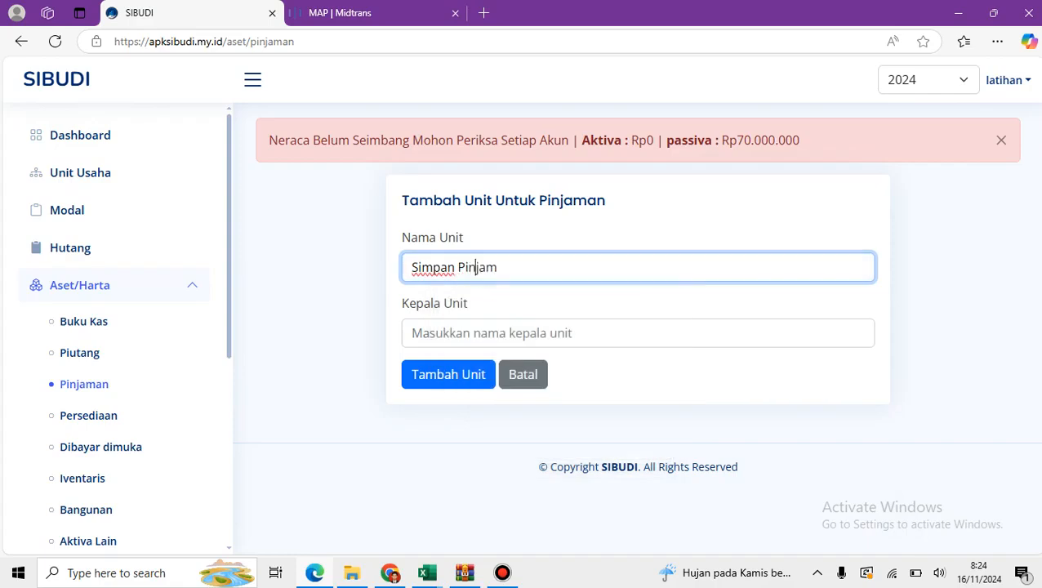
left_click(481, 333)
type("A")
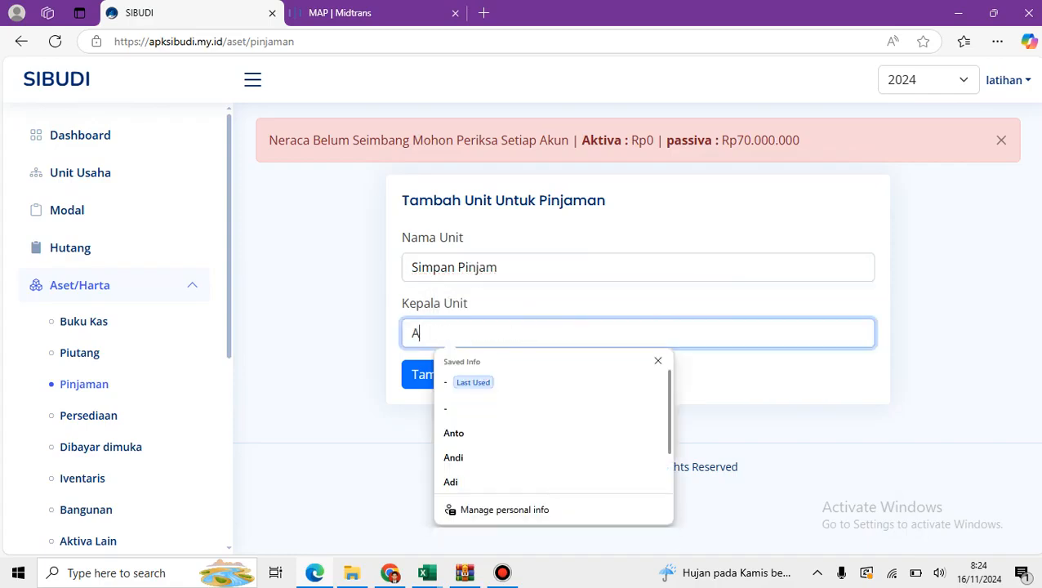
type("di")
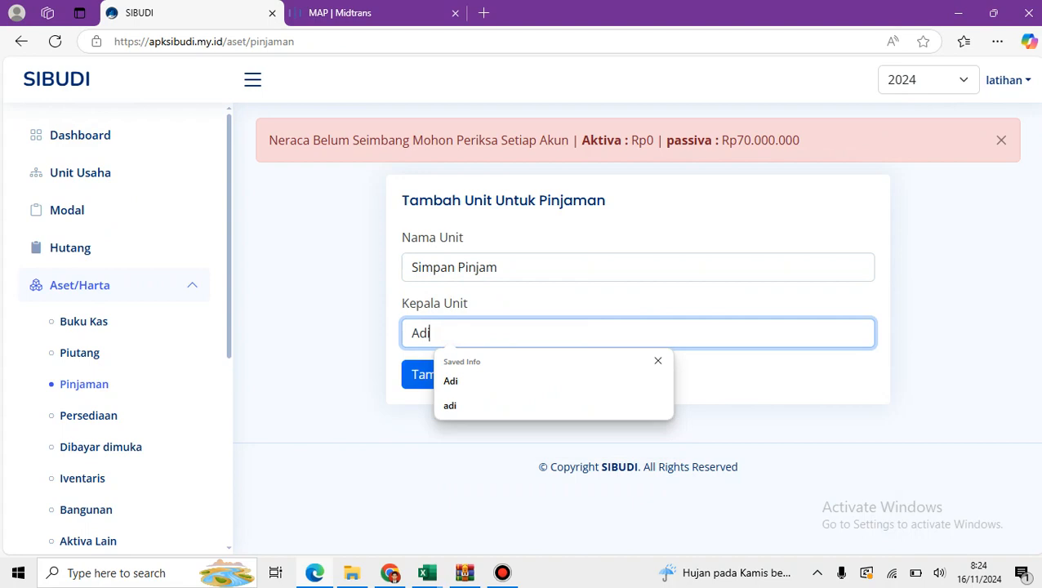
left_click(423, 376)
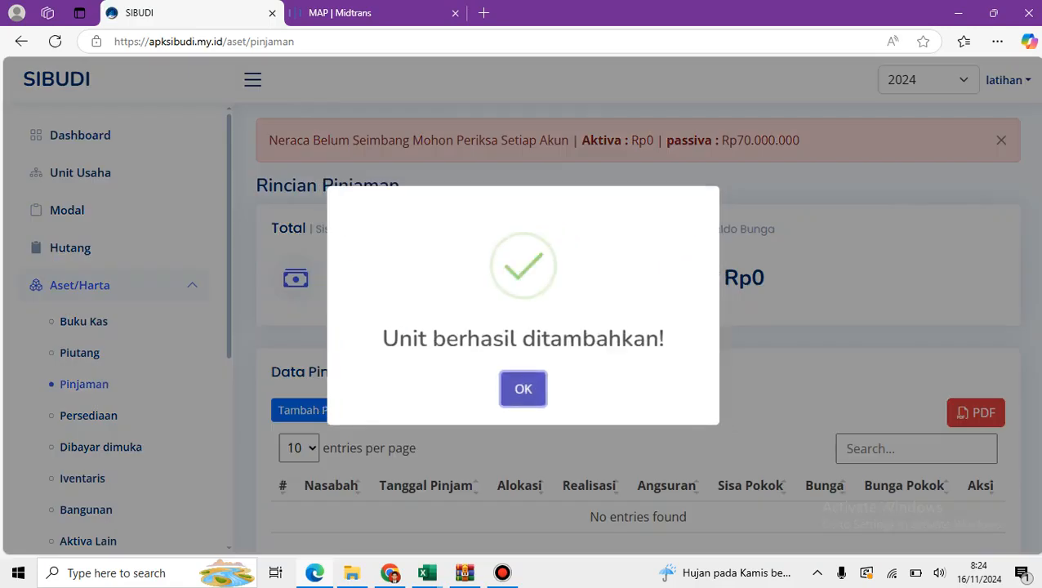
left_click(522, 388)
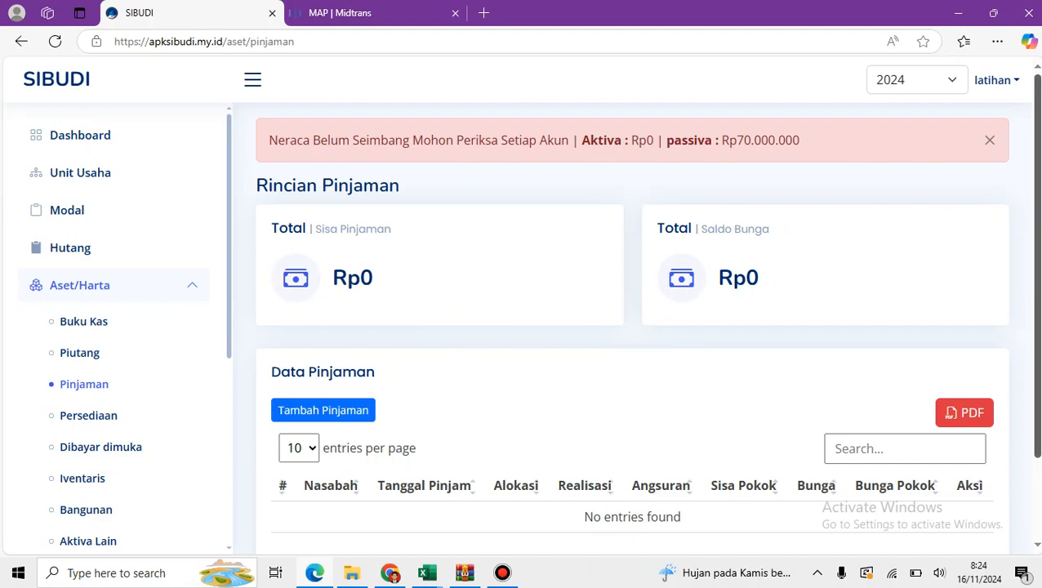
scroll(665, 424, "down", 2)
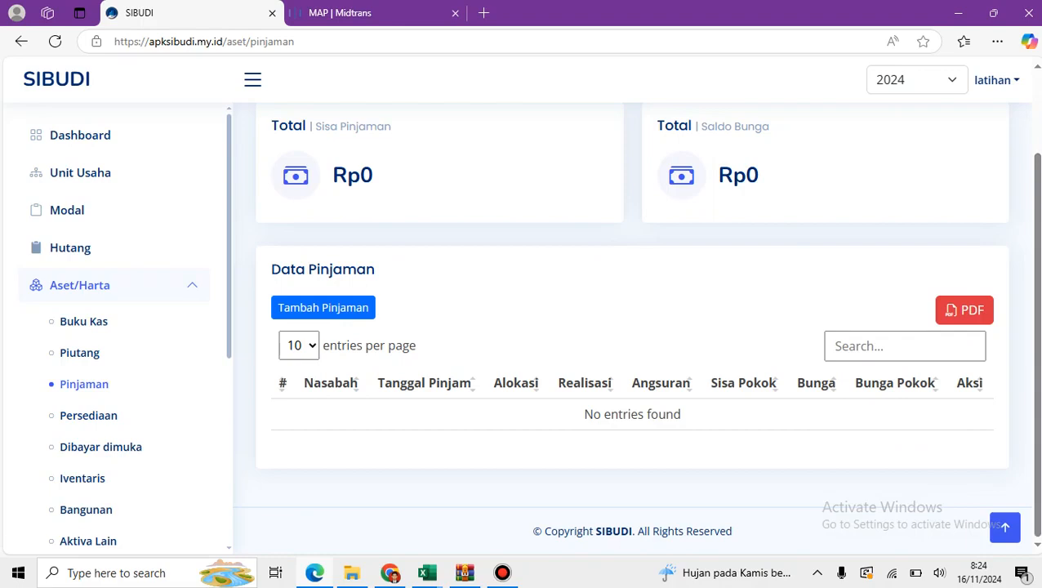
- Start a new Pinjaman entry with the customer's name, Tanggal Pinjam 03/02/2023 and Alokasi 2.000.000
left_click(323, 307)
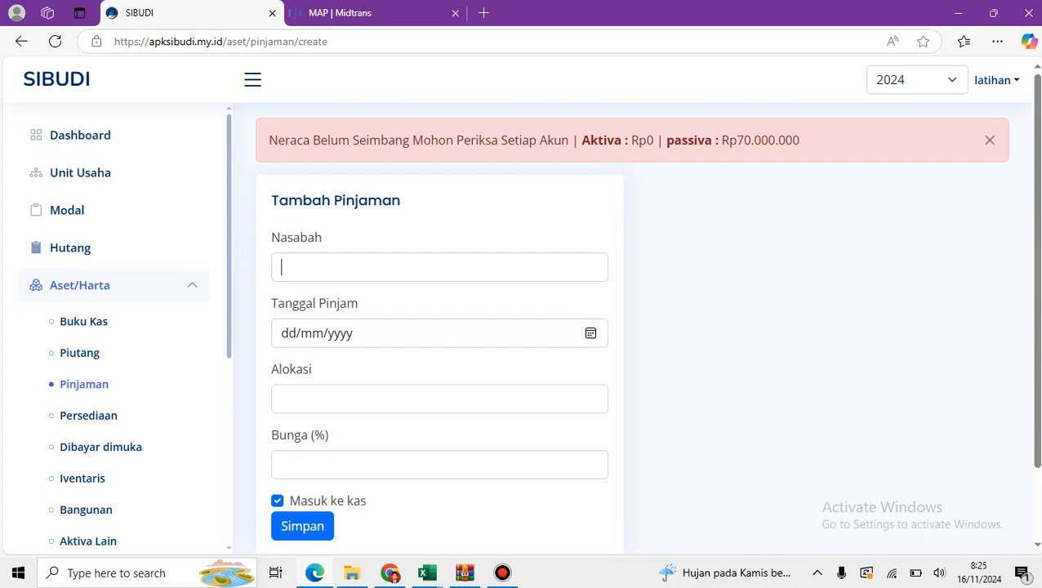
left_click(439, 267)
type("BUdi")
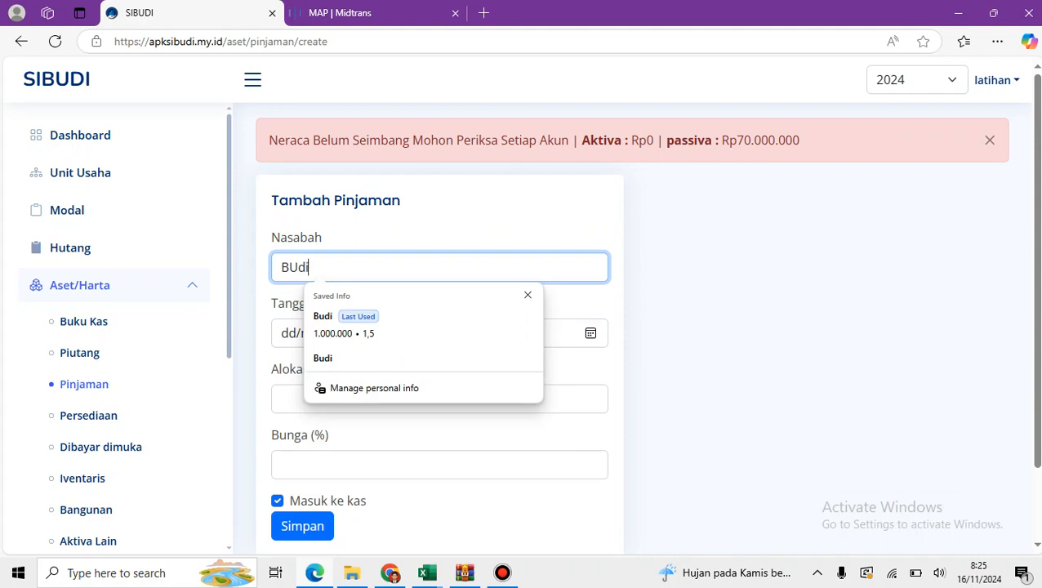
key("Tab")
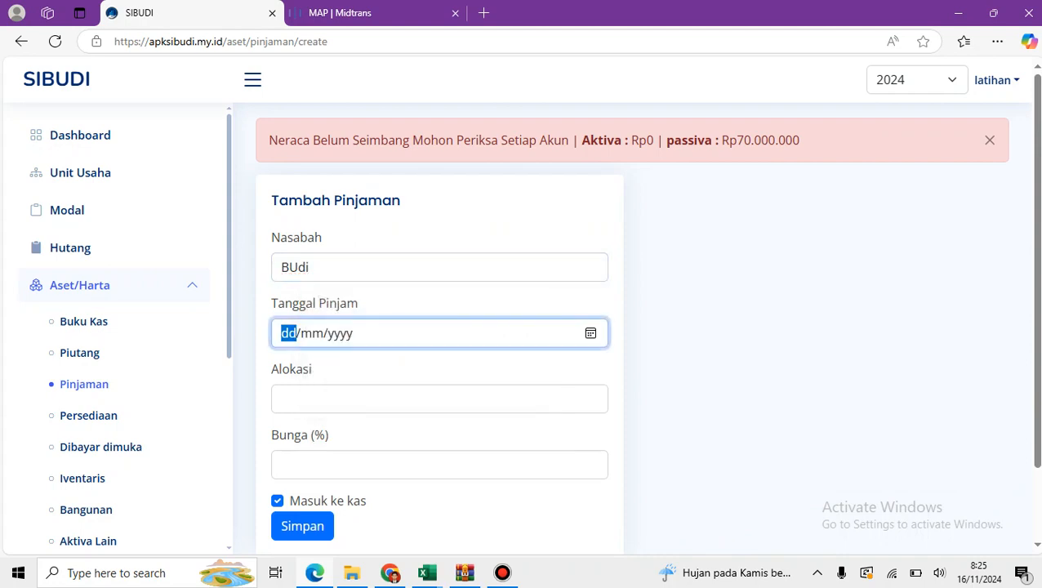
type("03/02/")
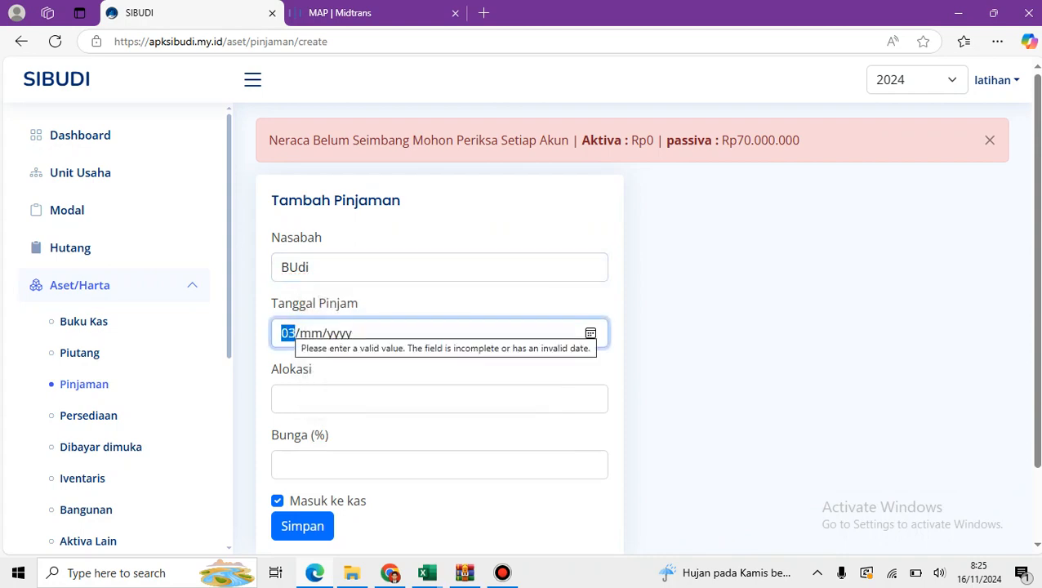
type("2023")
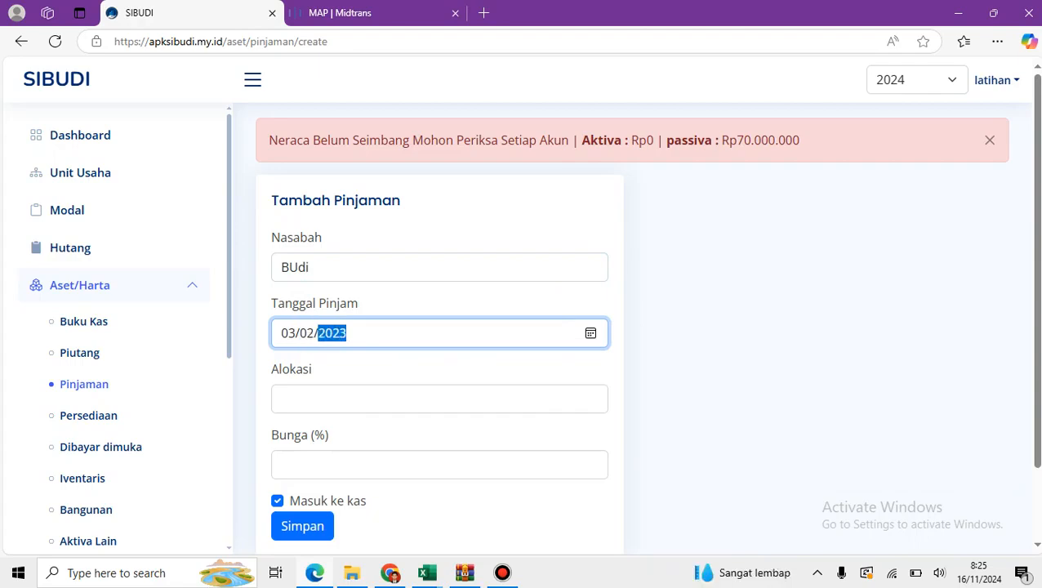
key("Tab")
type("2.000.000")
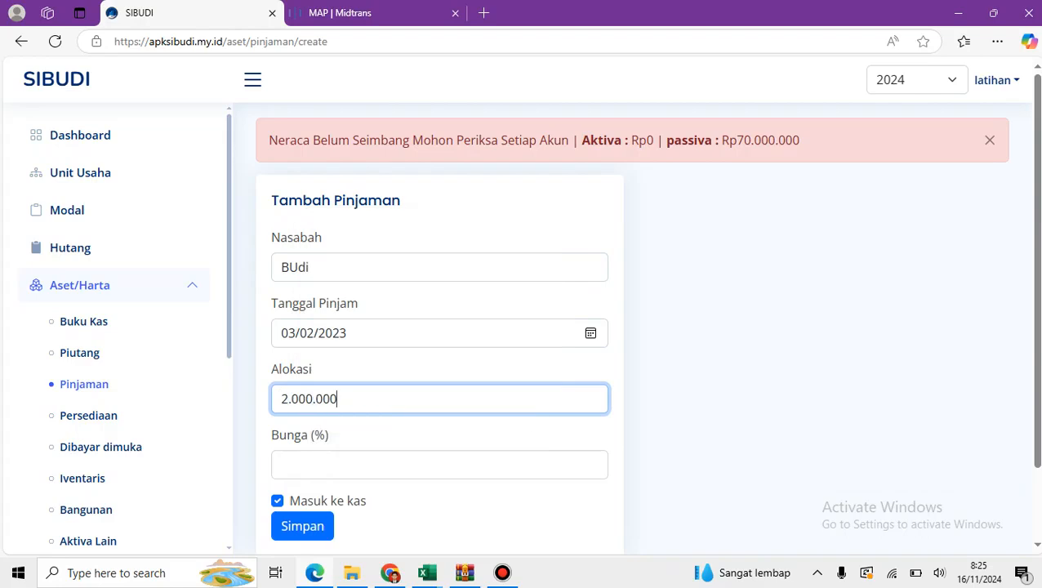
- Set the loan's Bunga to 1,5 percent, uncheck Masuk ke kas, and save the entry
key("Tab")
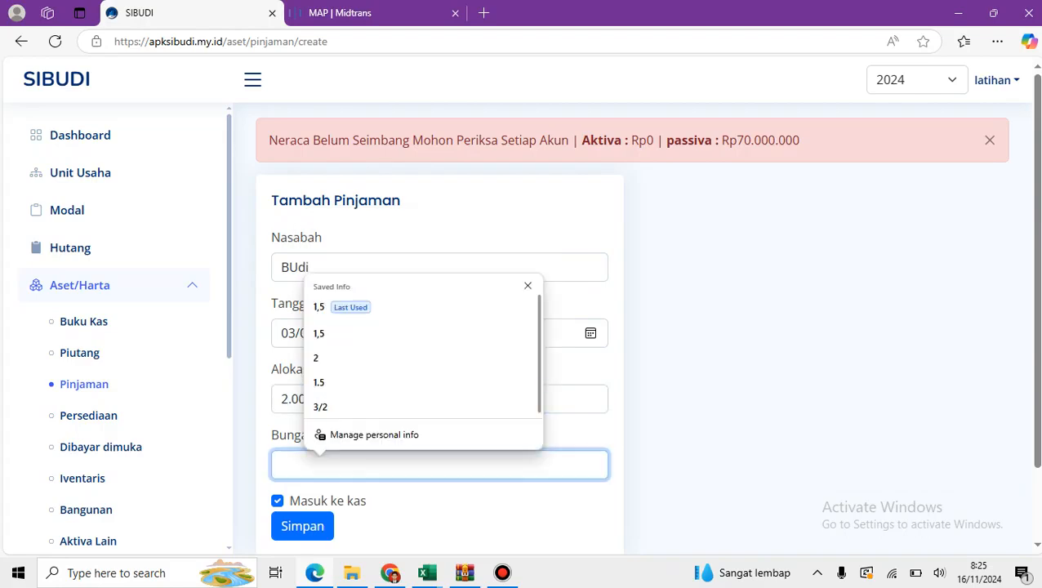
key("Up")
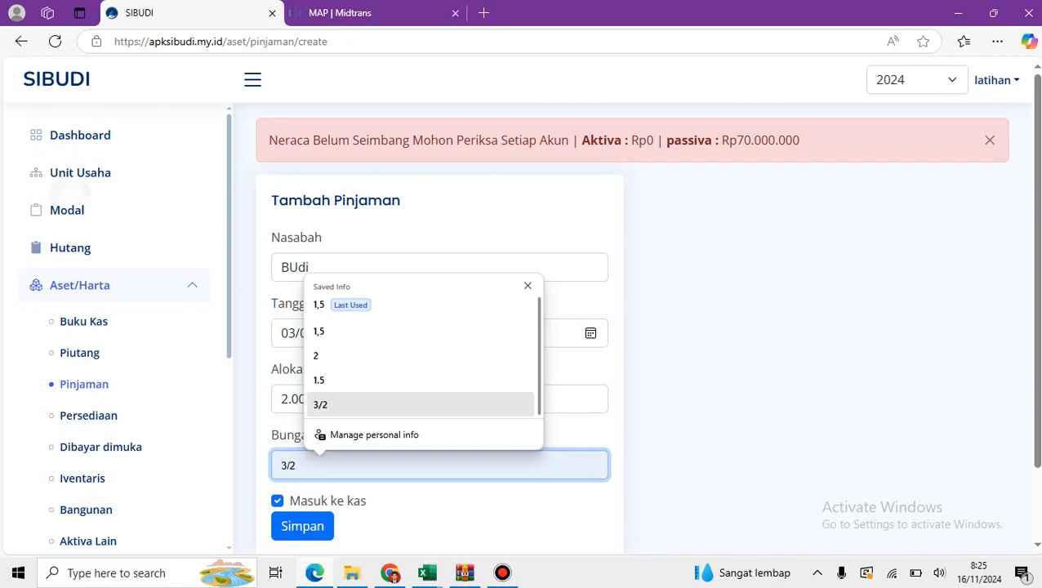
key("Down")
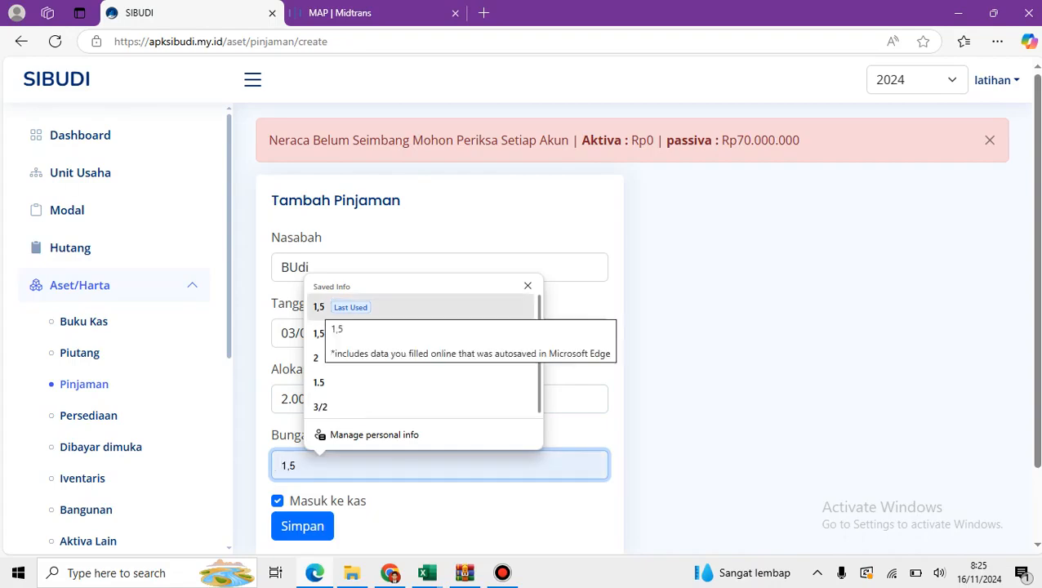
key("Return")
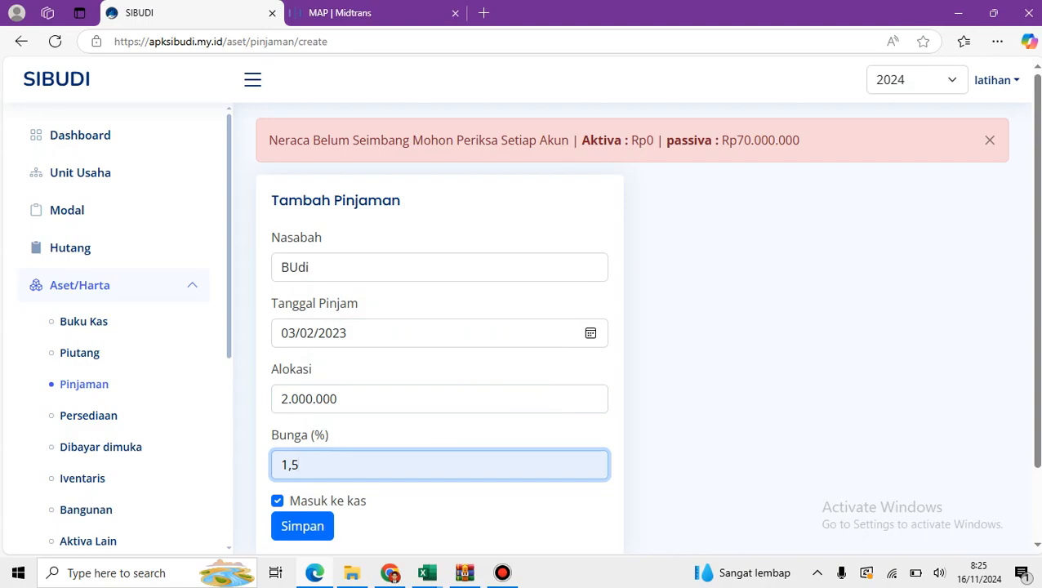
key("Tab")
key("space")
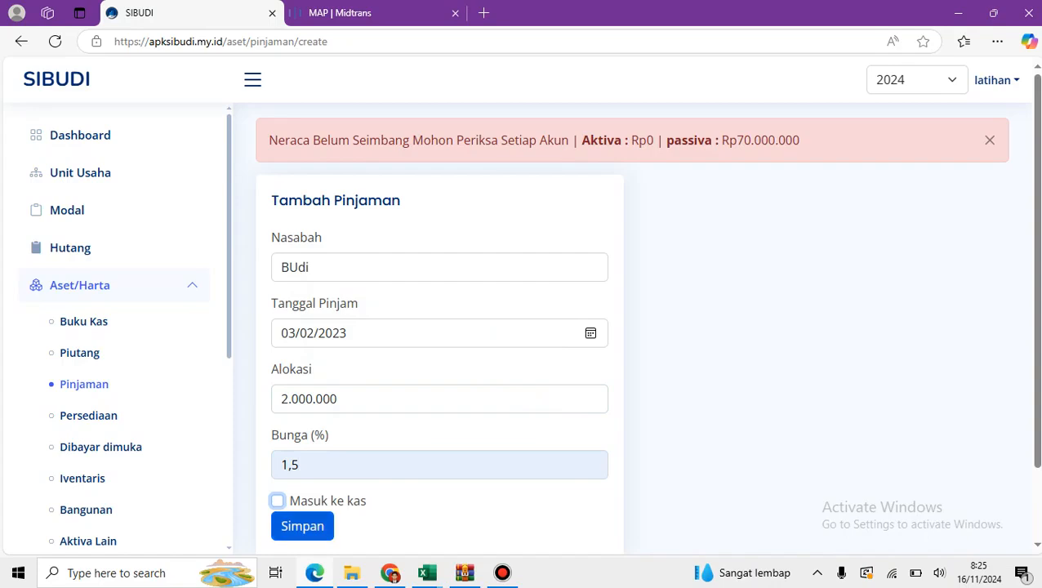
key("Return")
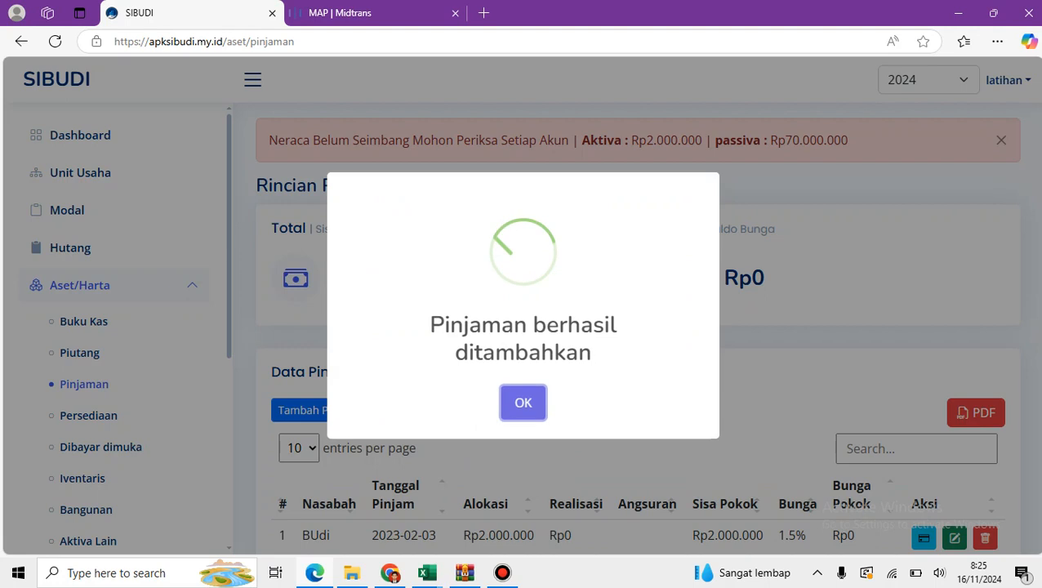
key("Return")
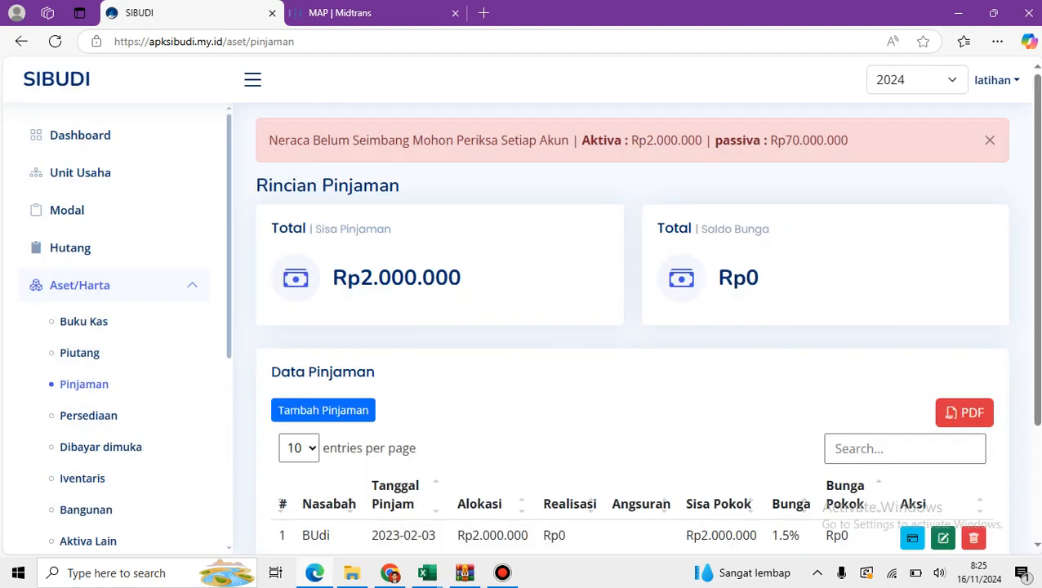
- Start a second Pinjaman entry with another customer's name, Tanggal Pinjam 06/06/2024 and Alokasi 3.000.000
scroll(647, 327, "down", 1)
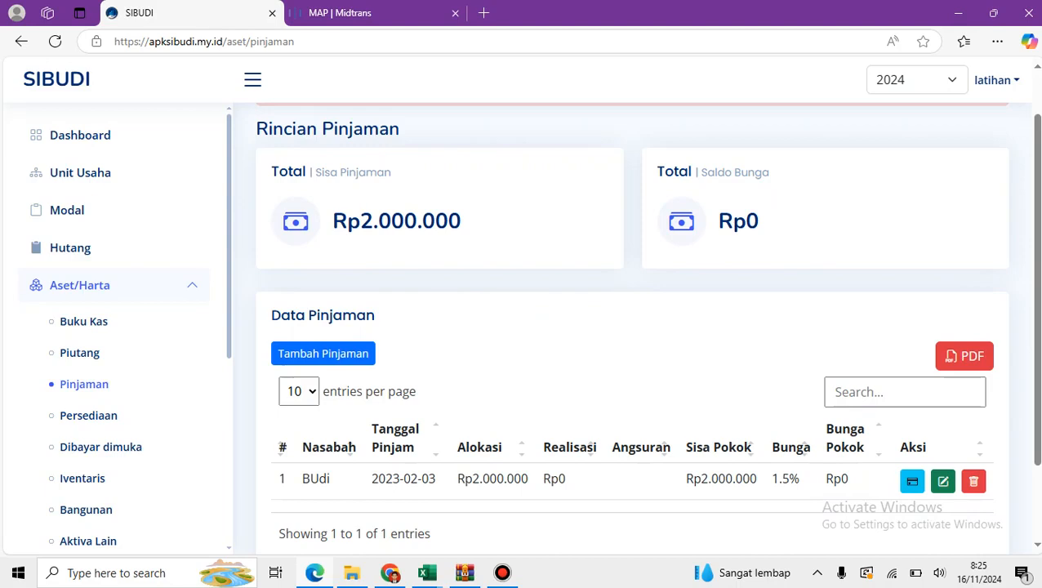
left_click(324, 353)
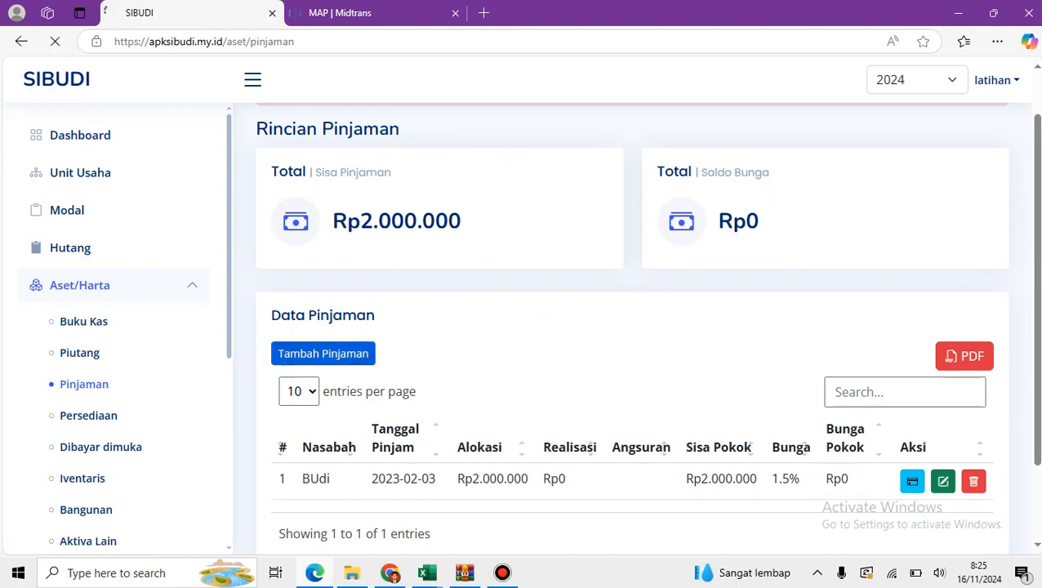
left_click(326, 267)
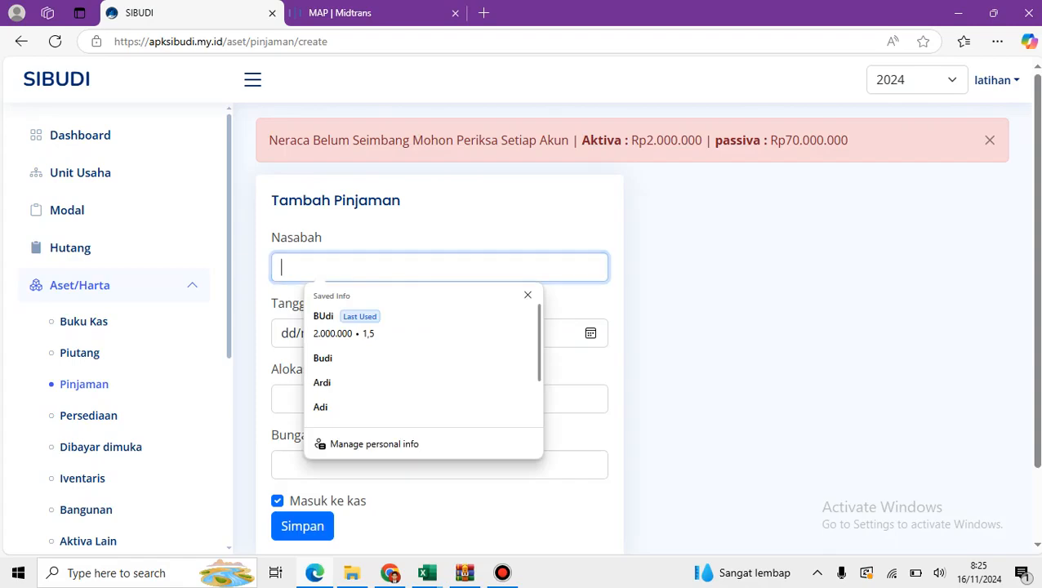
type("Candra")
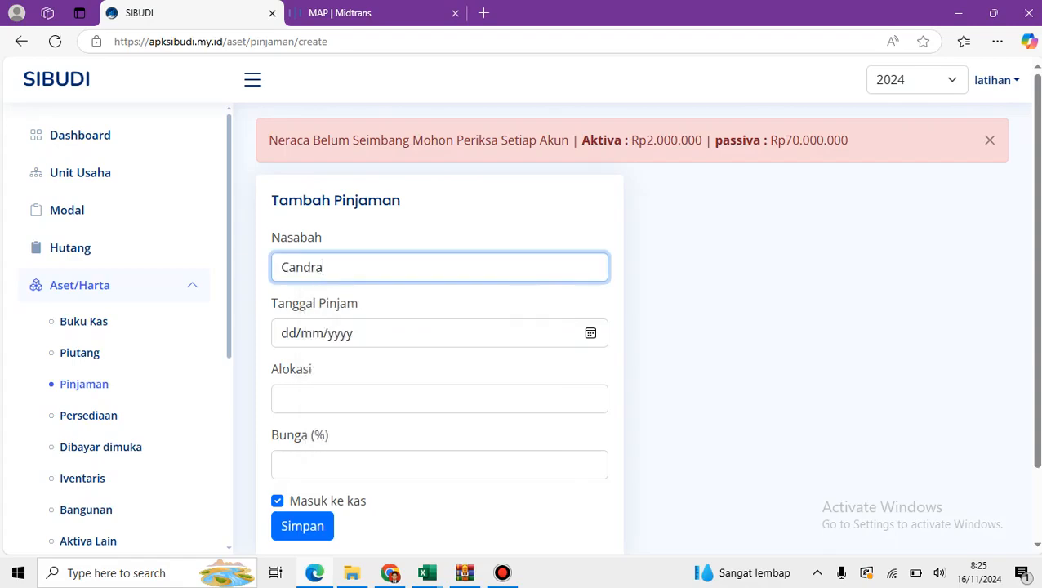
key("Tab")
type("06/")
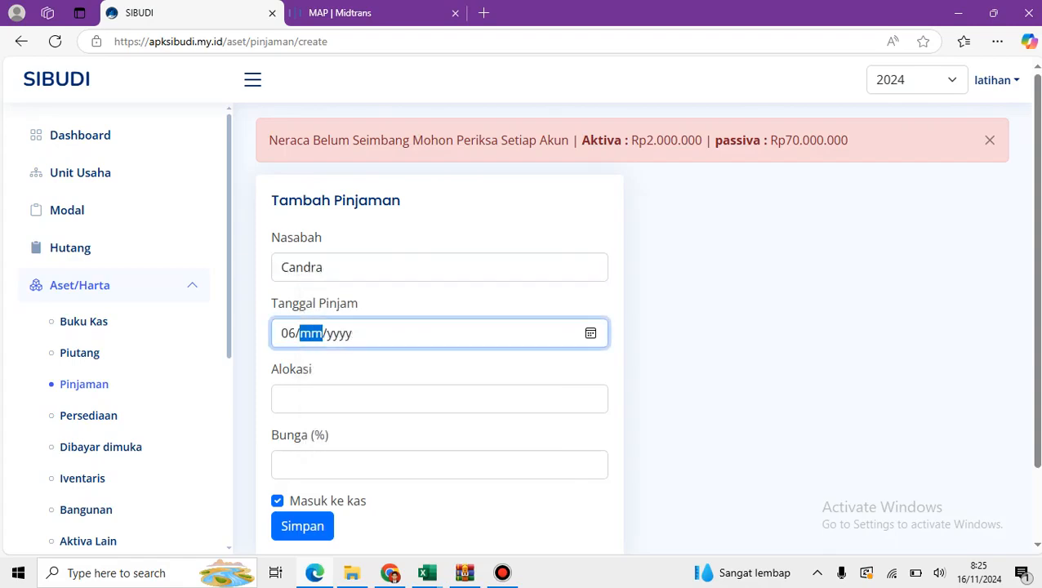
type("06/2024")
key("Tab")
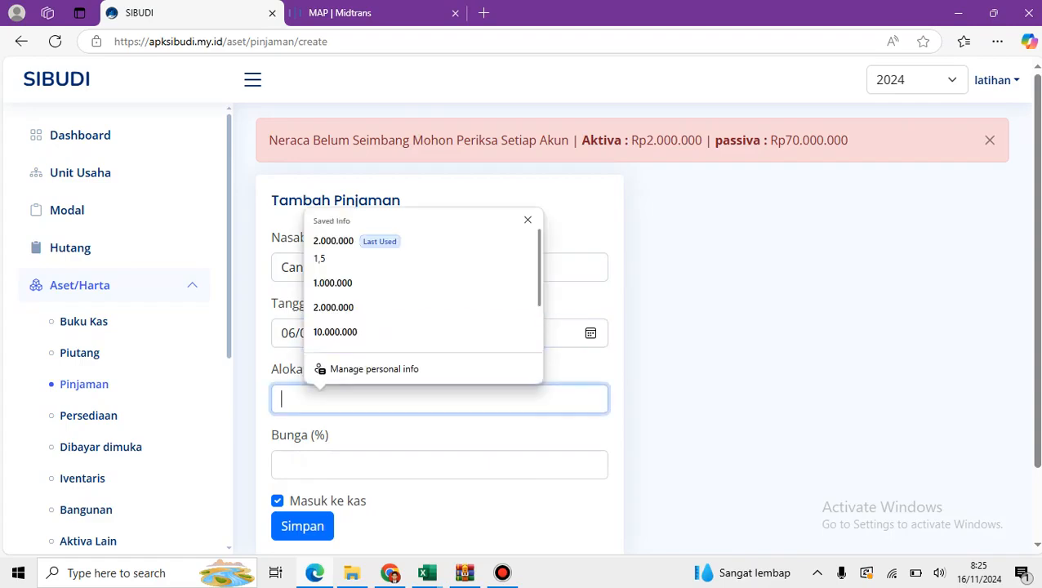
type("3.000.000")
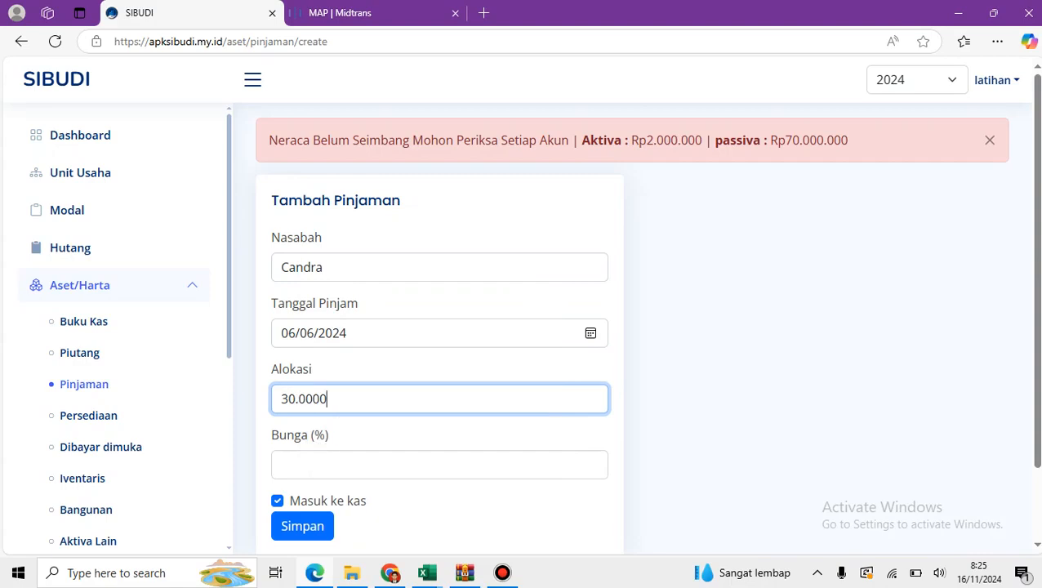
- Set the second loan's Bunga to 1.5, leave it out of kas, and save the entry
key("Tab")
key("Up")
key("Up")
key("Return")
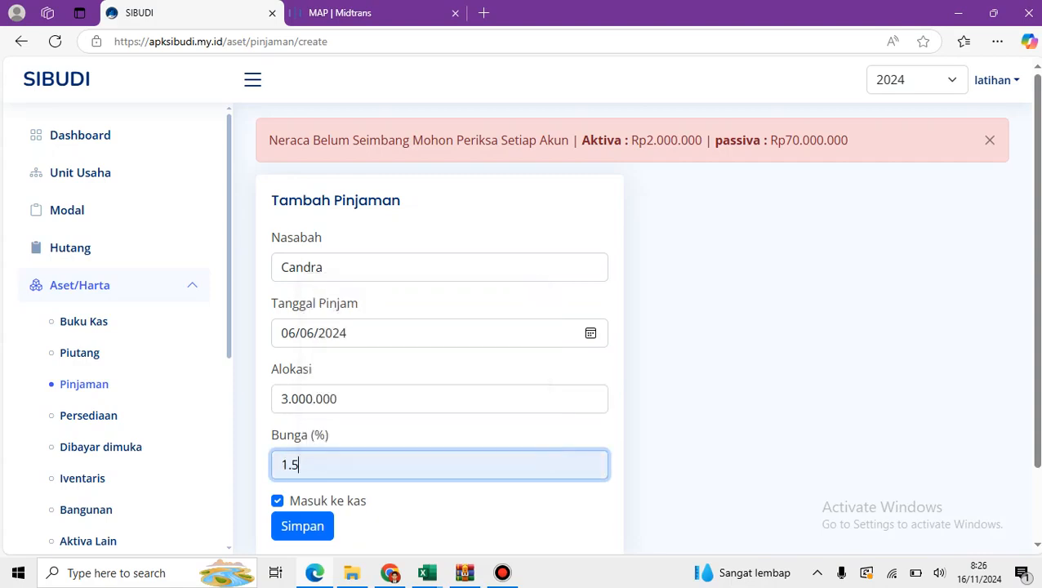
key("Tab")
key("space")
key("Tab")
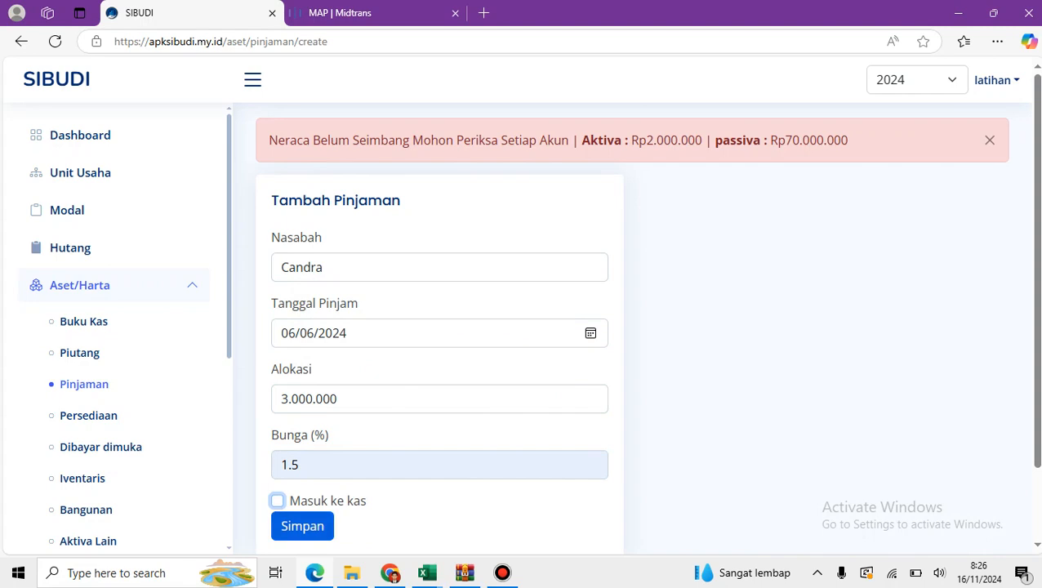
key("Return")
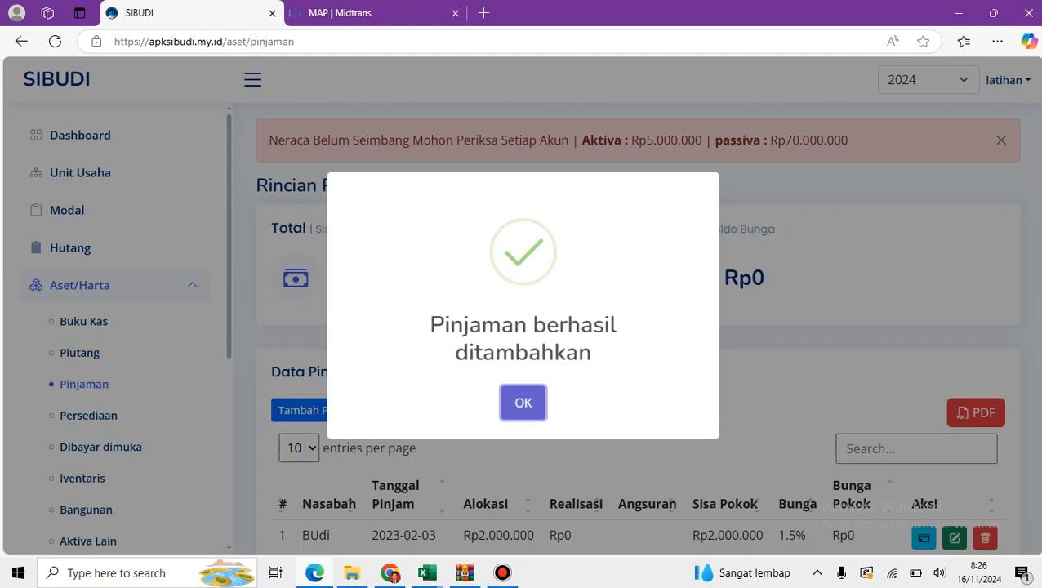
key("Return")
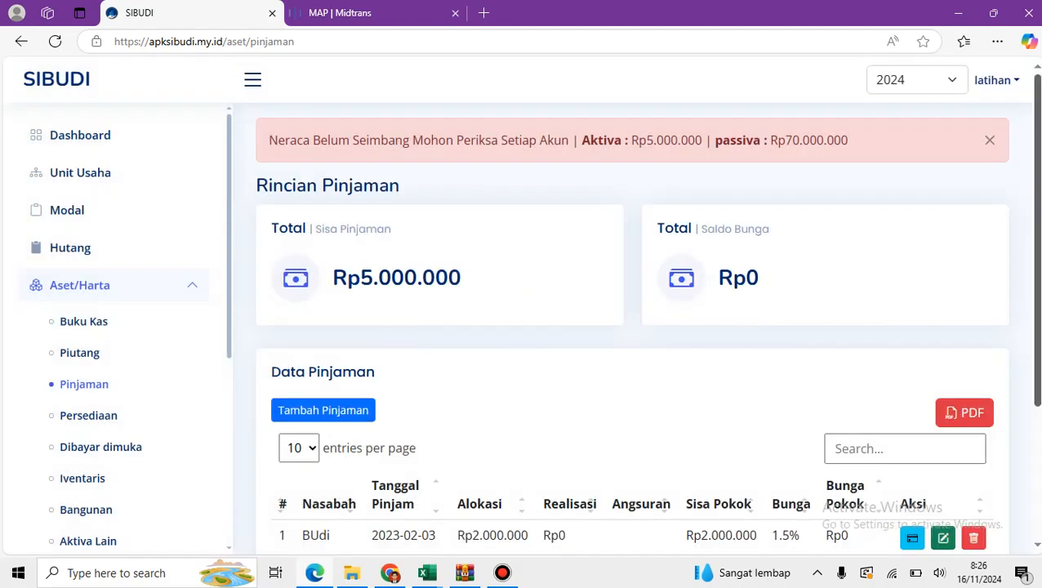
- Edit the second loan in Data Pinjaman, changing its Tanggal Pinjam to 06/06/2022, and update it
scroll(647, 327, "down", 2)
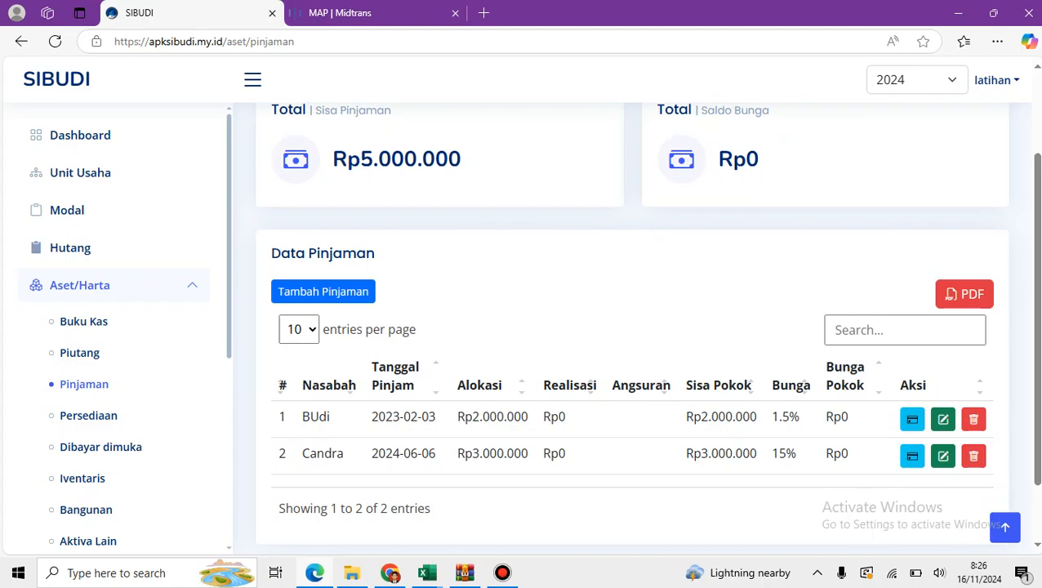
left_click(912, 456)
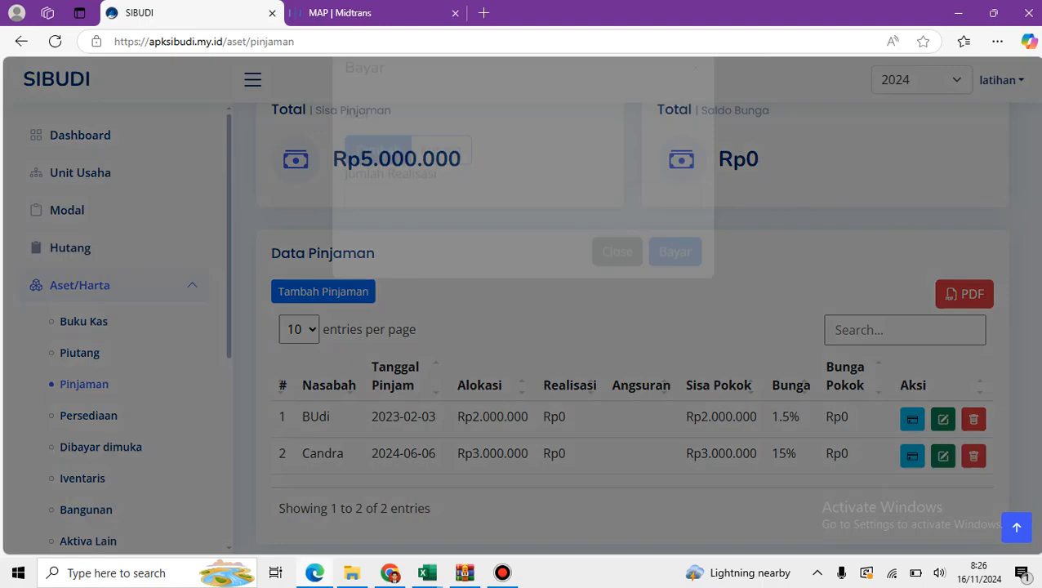
left_click(617, 286)
left_click(942, 456)
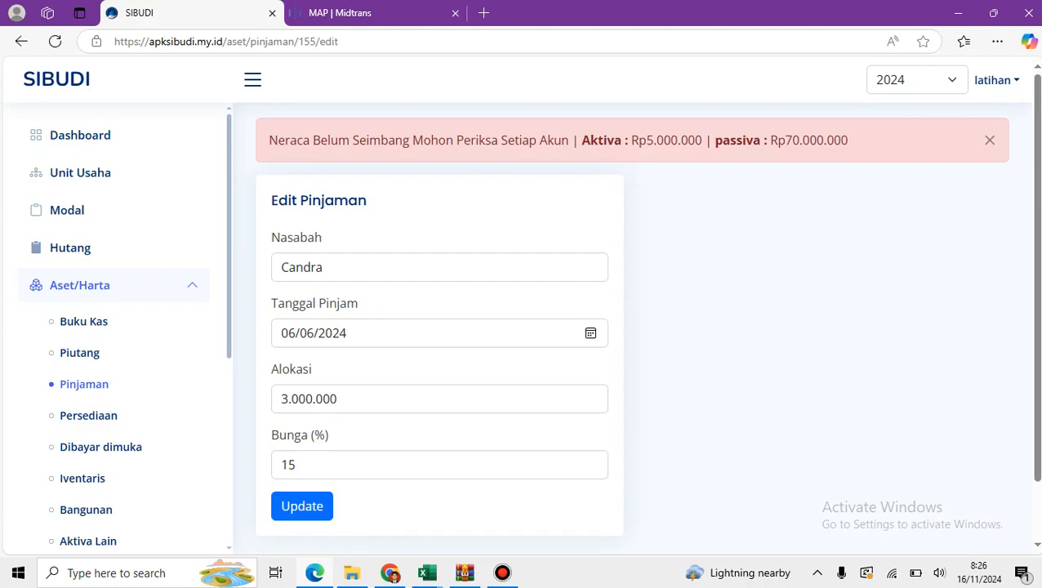
left_click(288, 333)
left_click(332, 333)
type("2022")
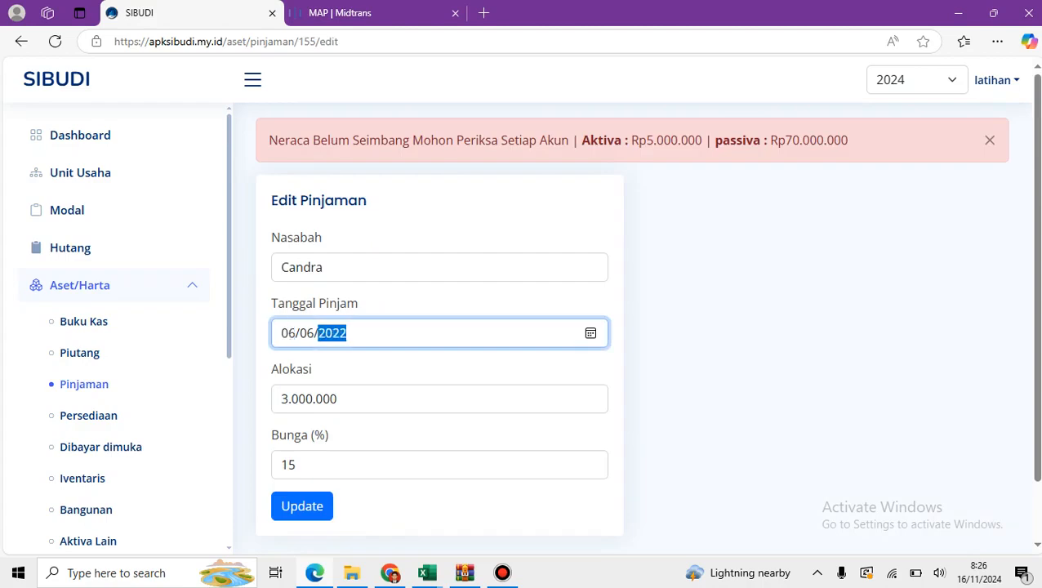
left_click(301, 505)
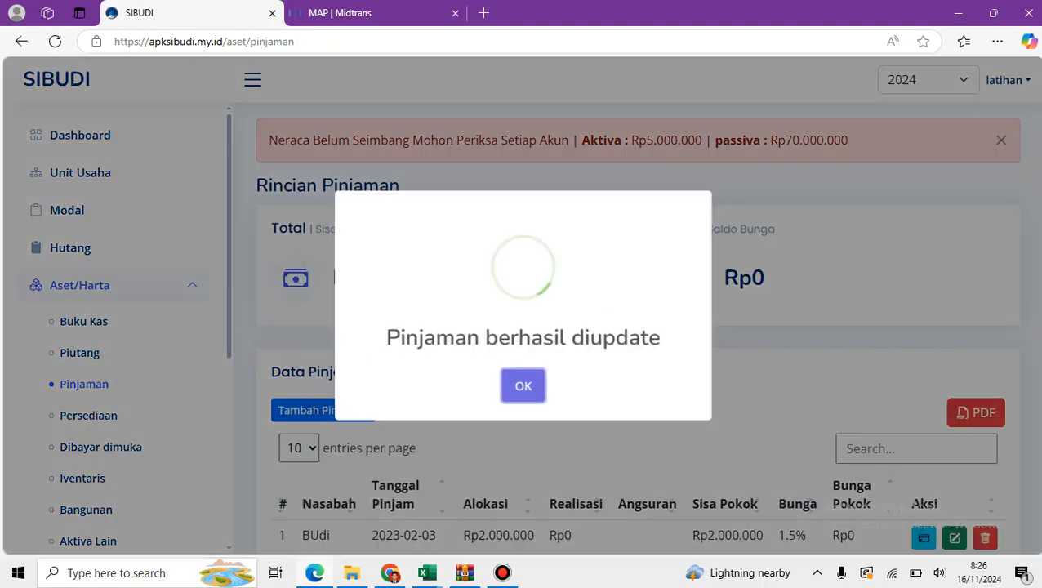
key("Return")
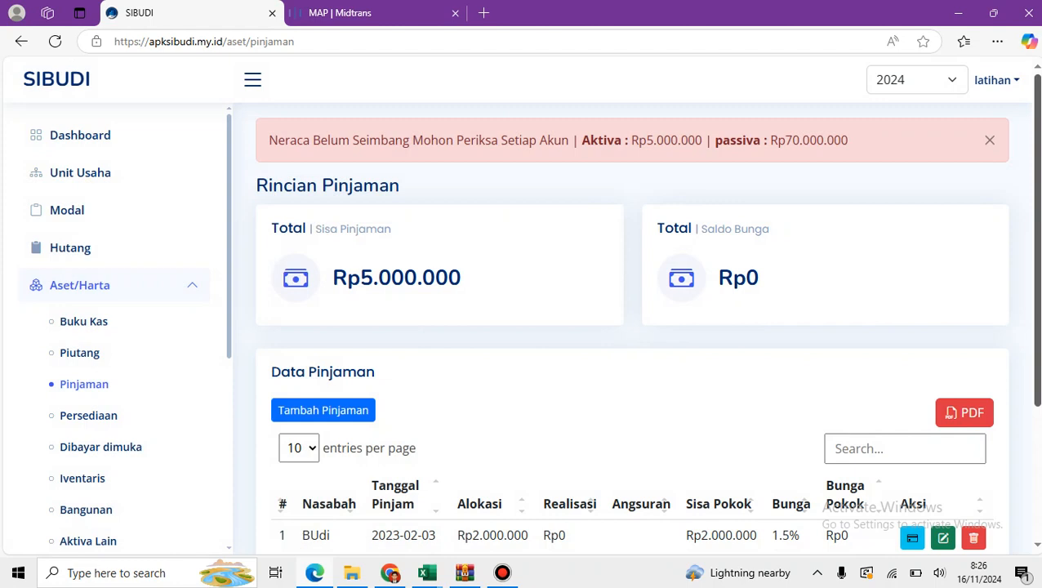
- Record a repayment on the first loan in Data Pinjaman with Jumlah Realisasi 1.000.000
scroll(632, 326, "down", 3)
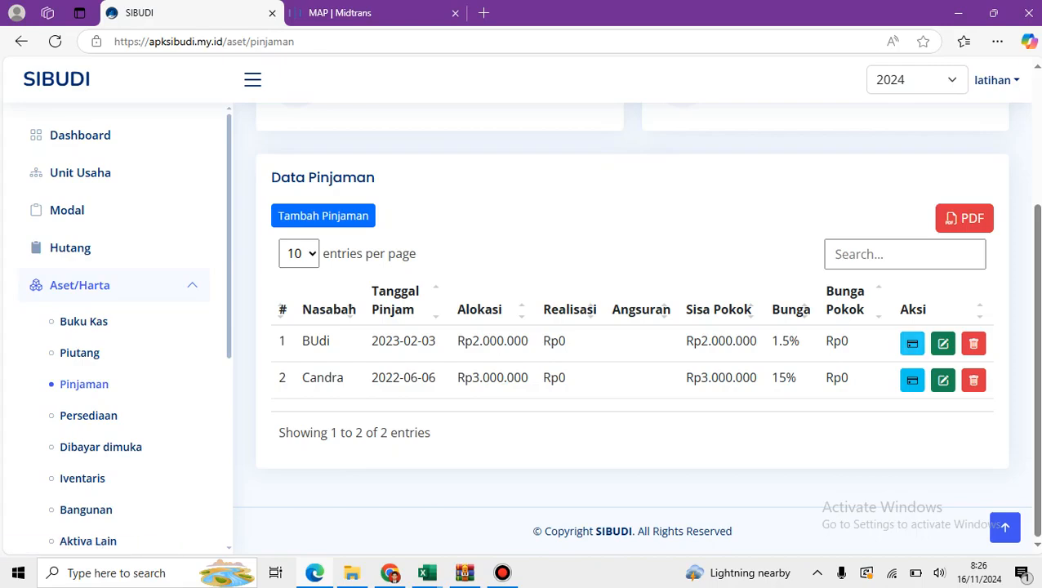
left_click(912, 343)
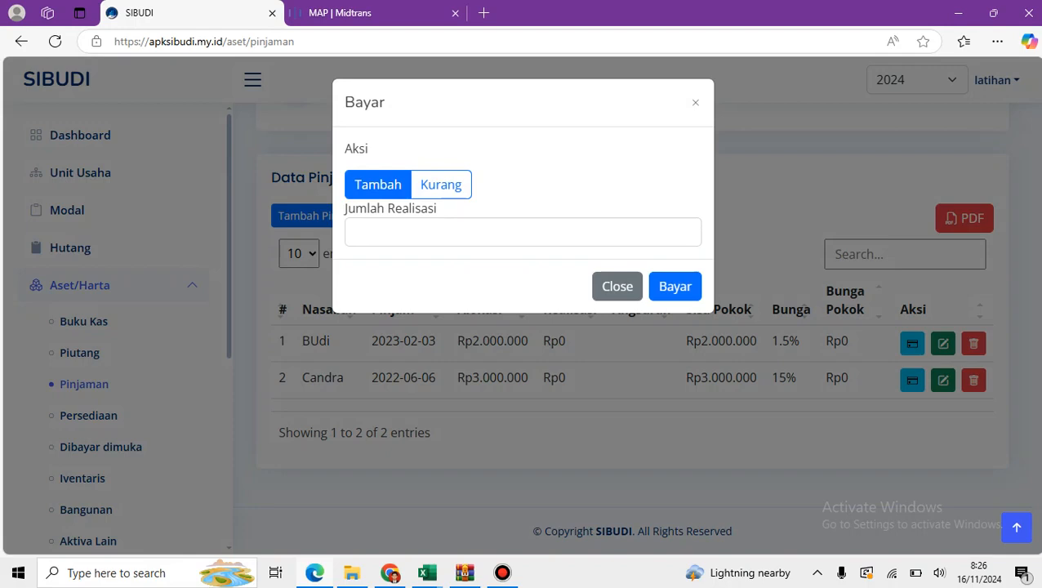
left_click(490, 232)
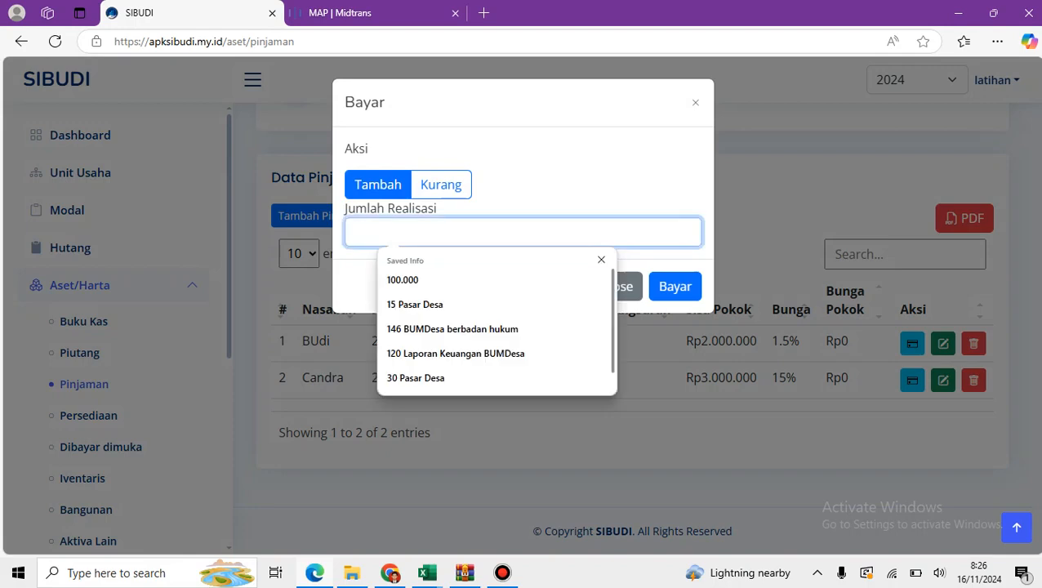
type("1")
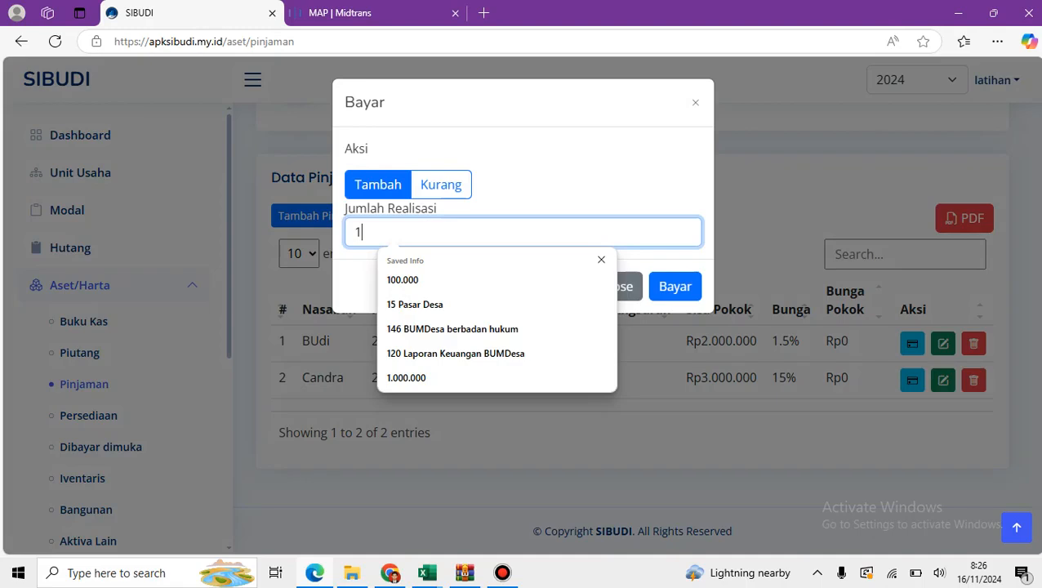
type(".000.000")
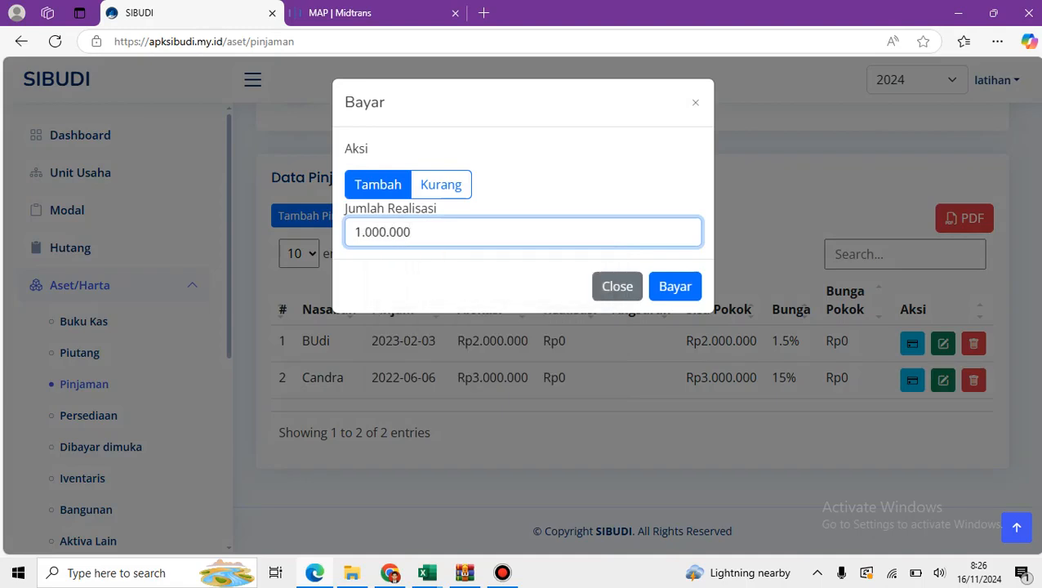
left_click(675, 285)
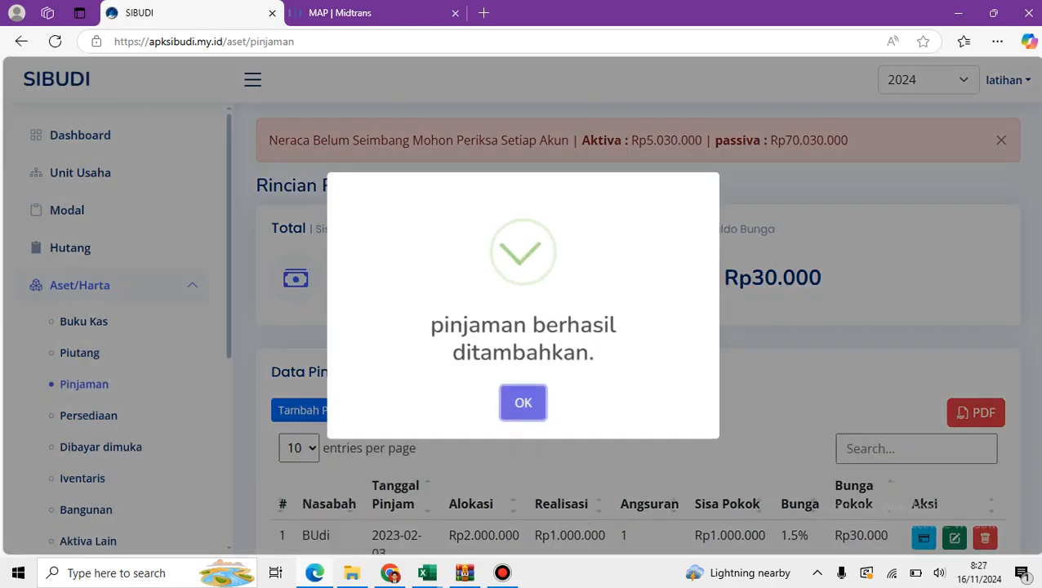
left_click(523, 402)
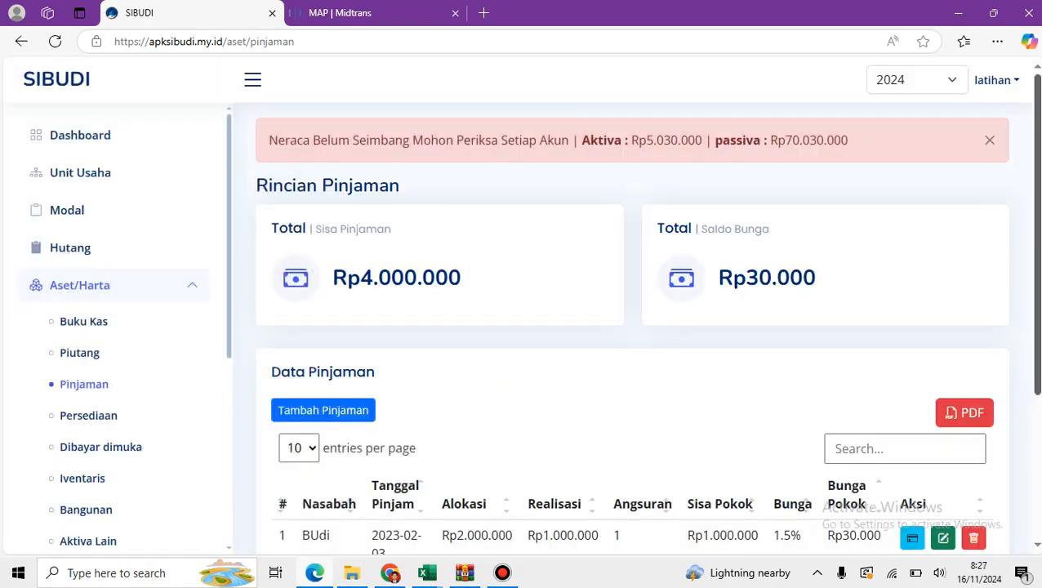
- Check the first loan's Angsuran and Realisasi values in Data Pinjaman
scroll(522, 402, "down", 2)
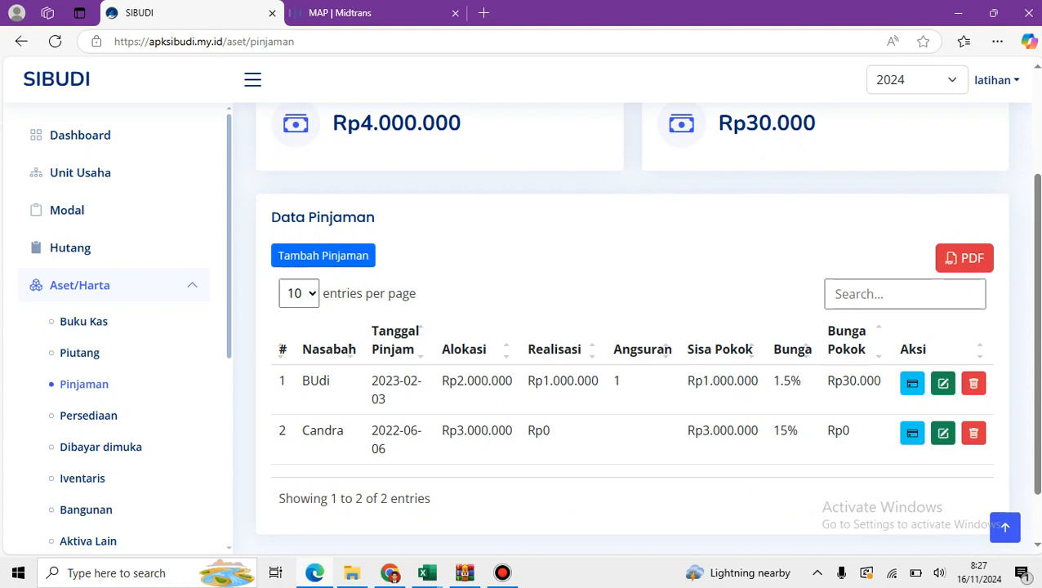
double_click(617, 381)
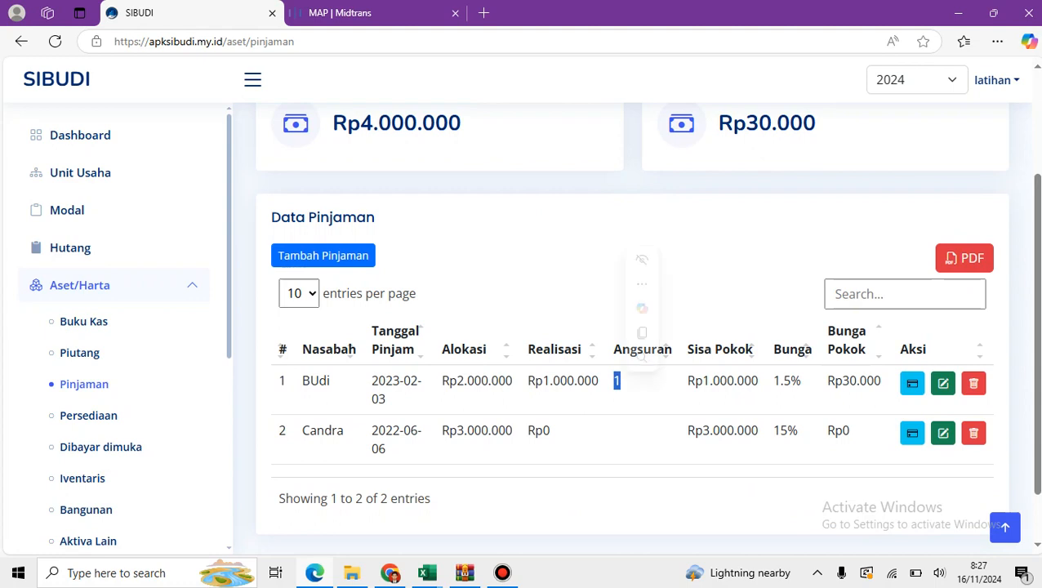
left_click(618, 382)
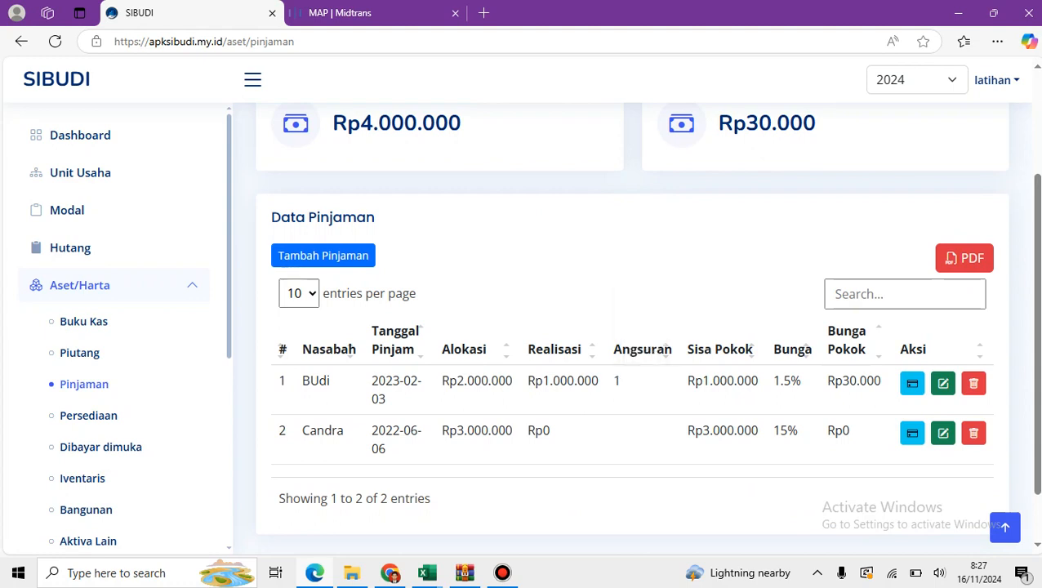
left_click_drag(527, 380, 598, 381)
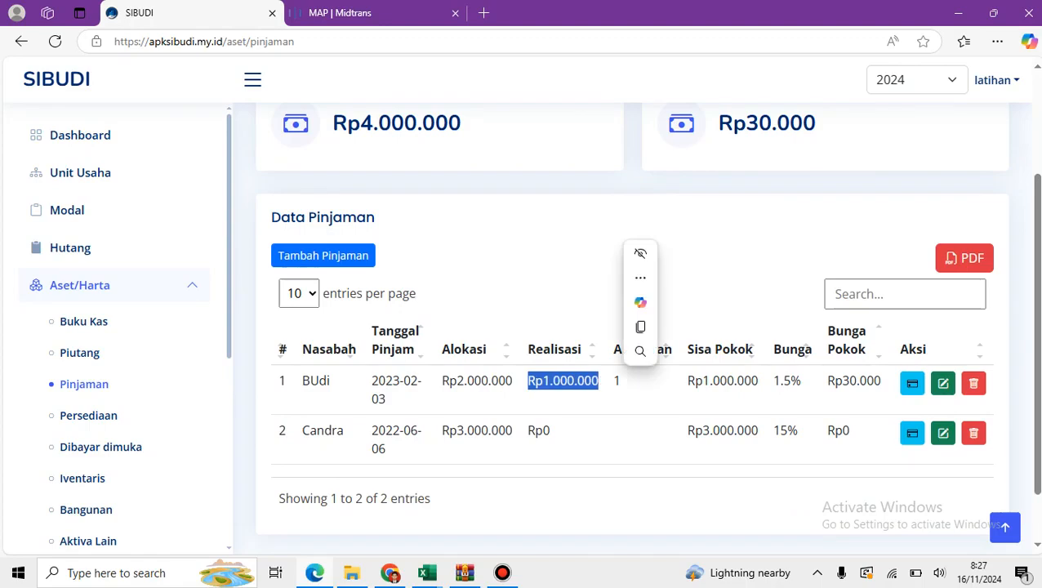
left_click(598, 382)
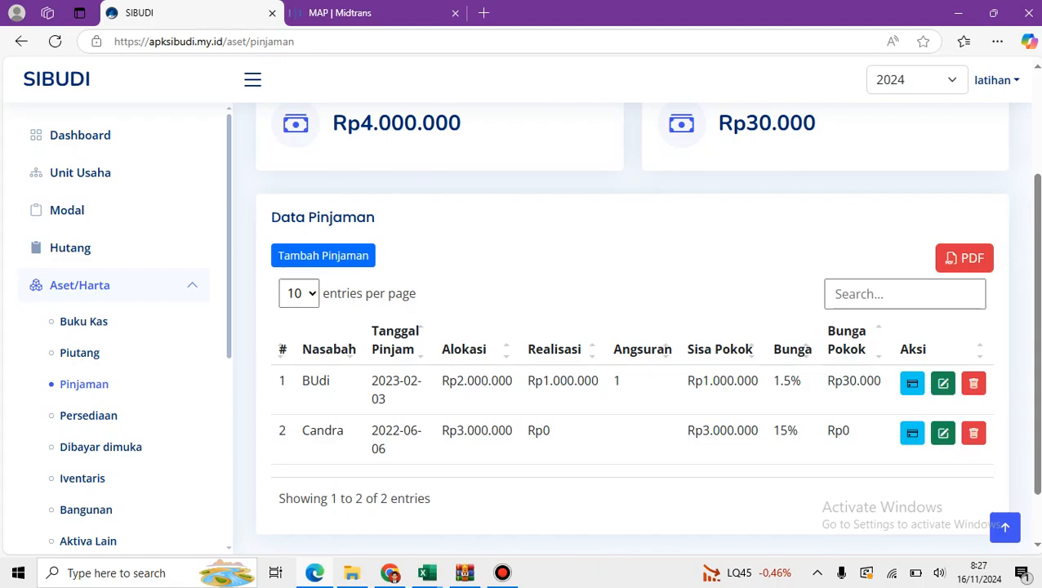
- Record a repayment on the second loan in Data Pinjaman with Jumlah Realisasi 500.000
left_click(912, 432)
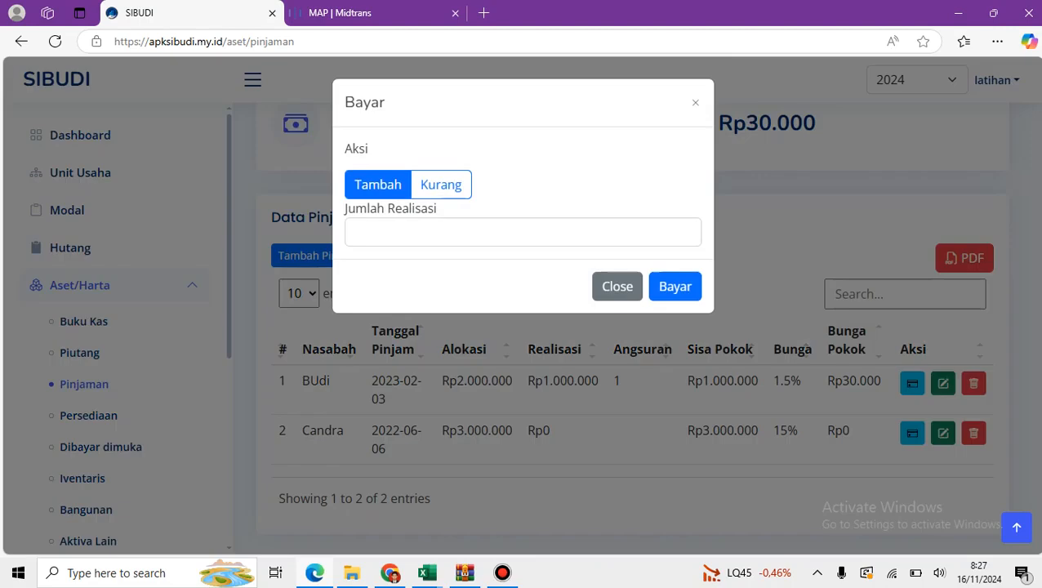
left_click(523, 232)
type("500.00")
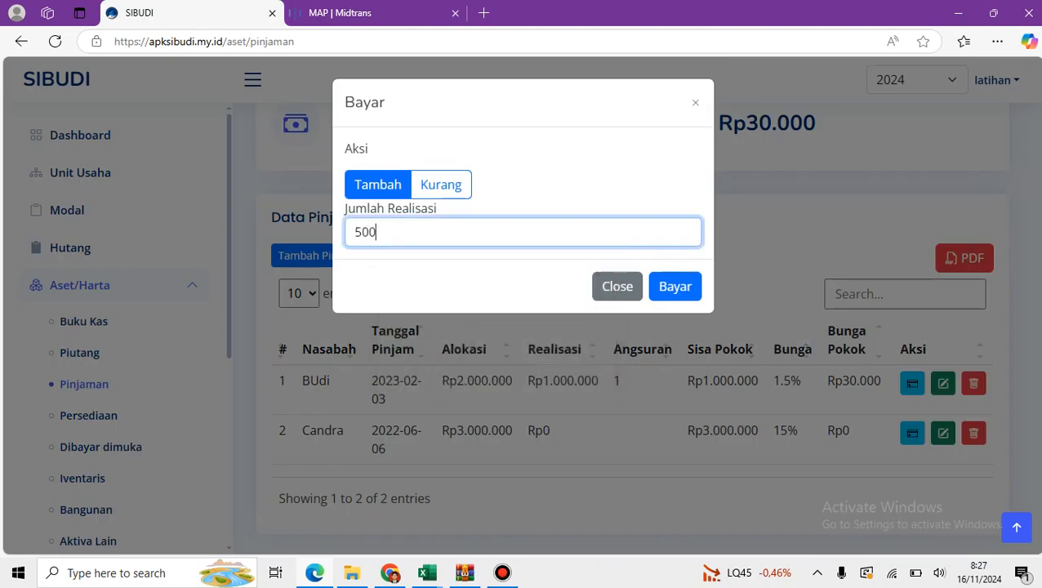
type("0")
key("Tab")
key("Tab")
key("Return")
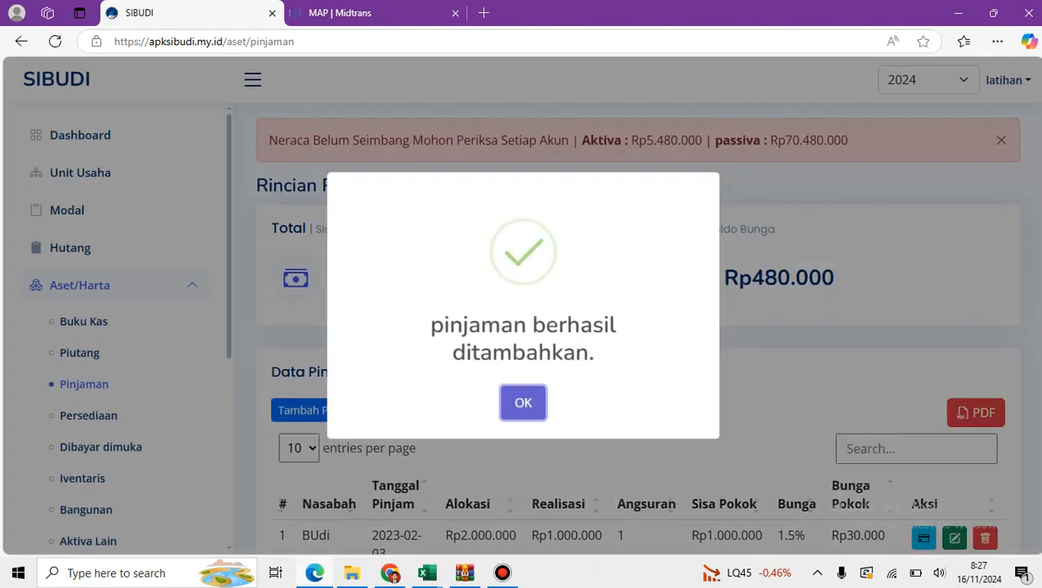
left_click(522, 402)
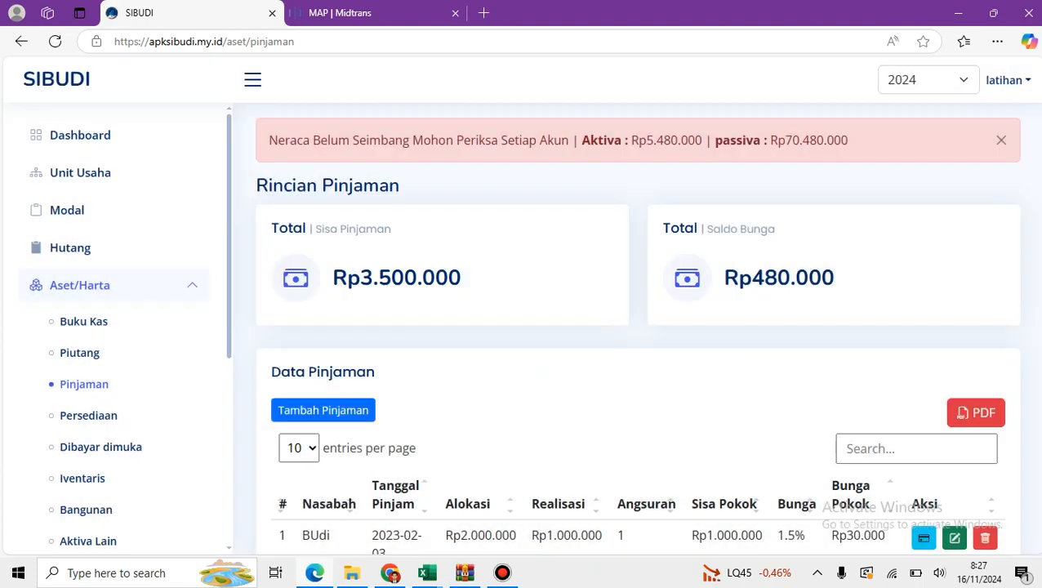
- Review both loans in Data Pinjaman, comparing Alokasi, Sisa Pokok and the totals in Rincian Pinjaman
scroll(1034, 245, "down", 3)
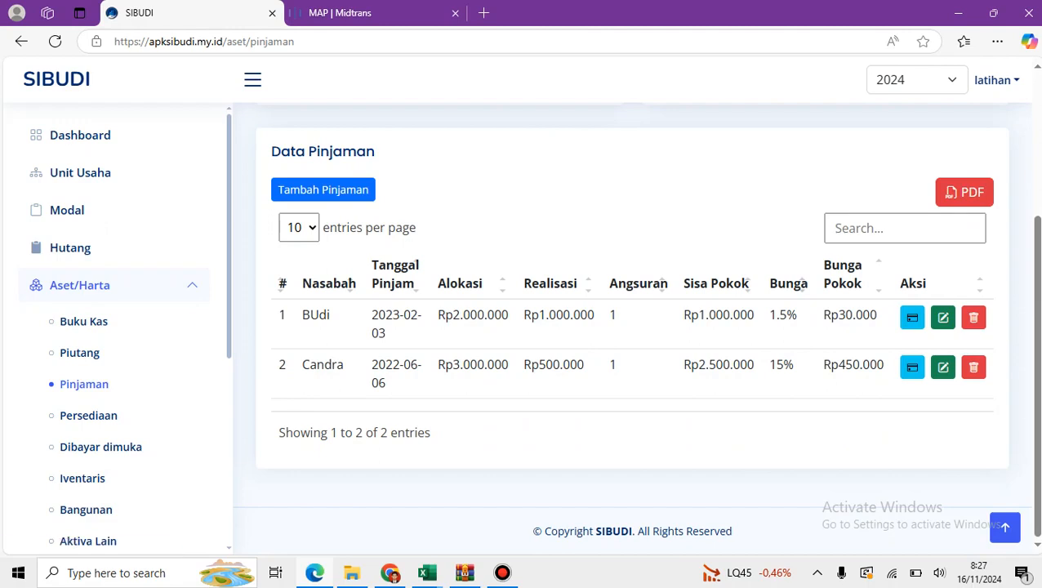
left_click_drag(310, 316, 347, 454)
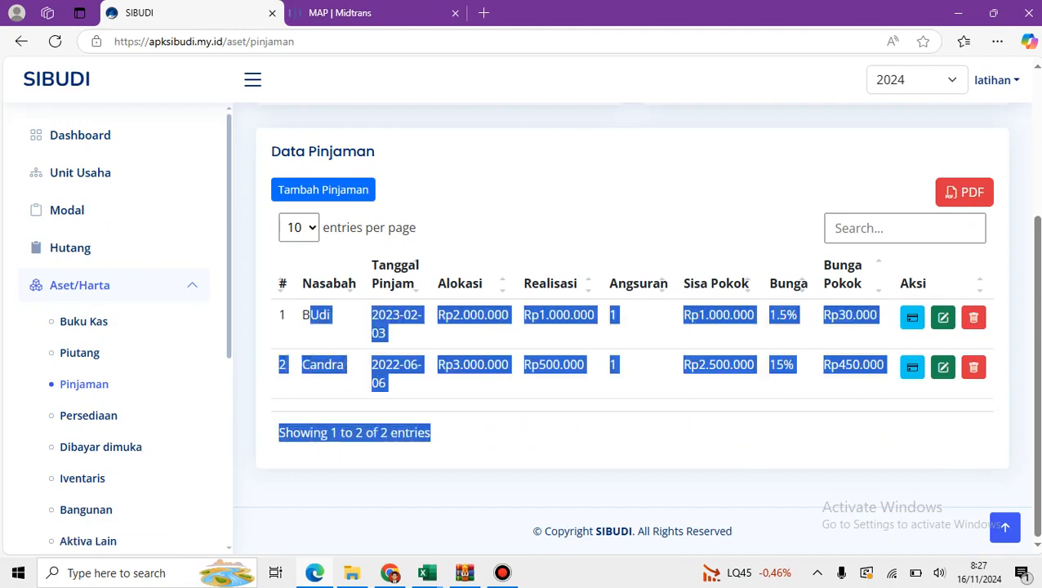
left_click(347, 456)
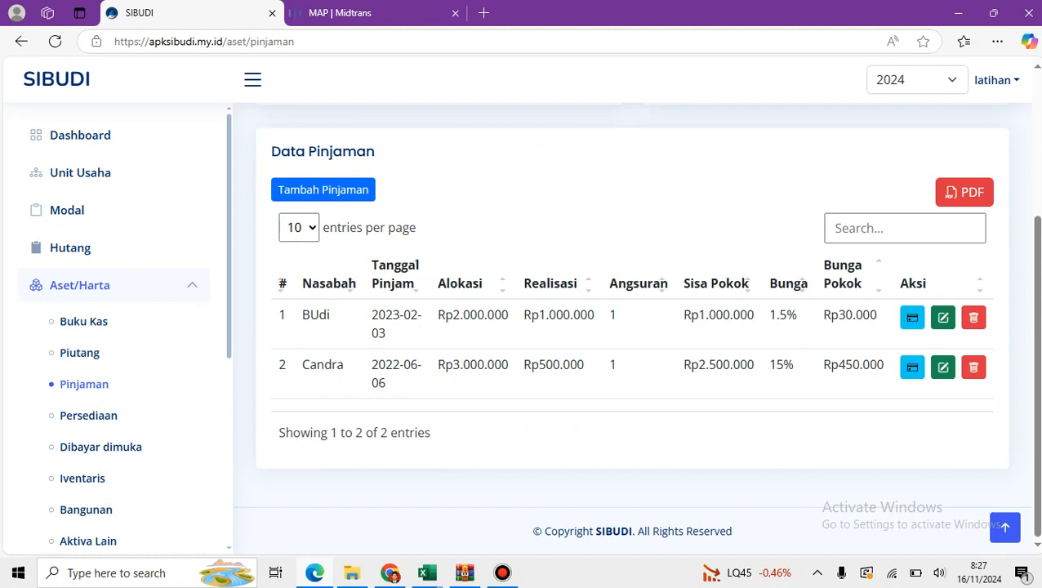
double_click(481, 316)
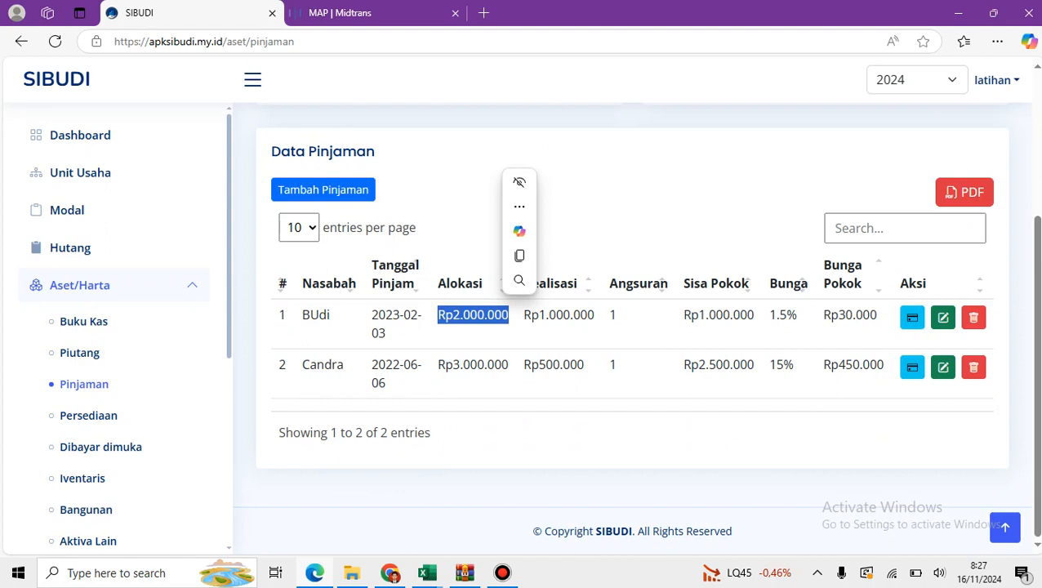
left_click(480, 316)
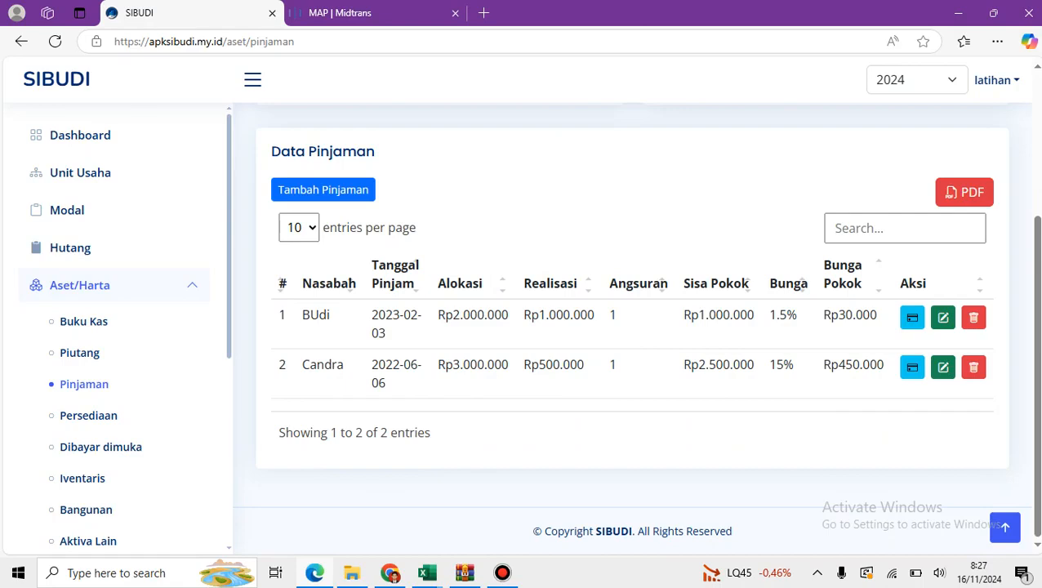
double_click(718, 315)
left_click(718, 317)
scroll(635, 323, "up", 3)
scroll(635, 322, "up", 1)
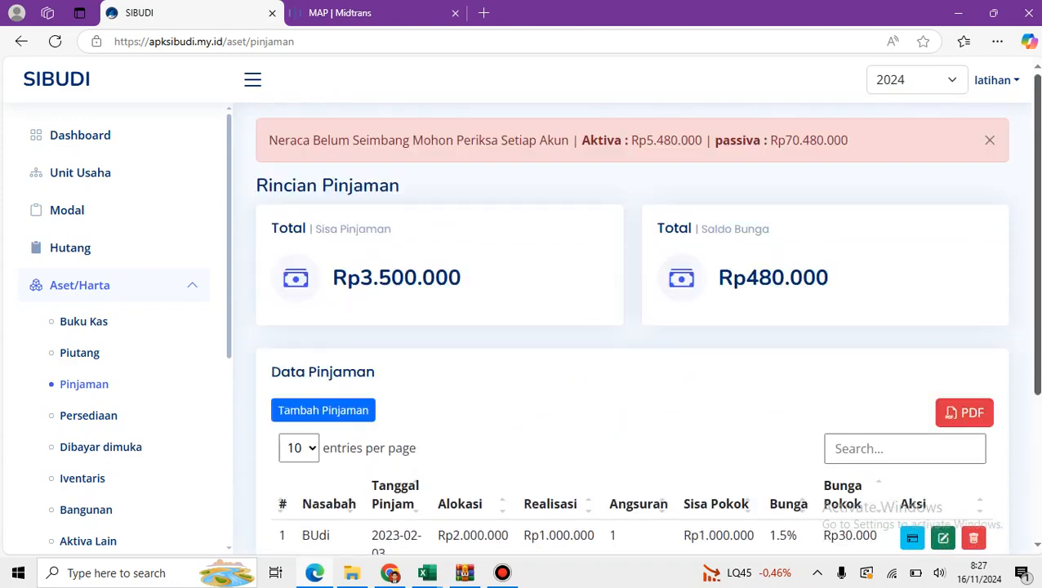
- Open the Persediaan page and begin the Nama Unit entry for a new inventory unit
left_click(88, 415)
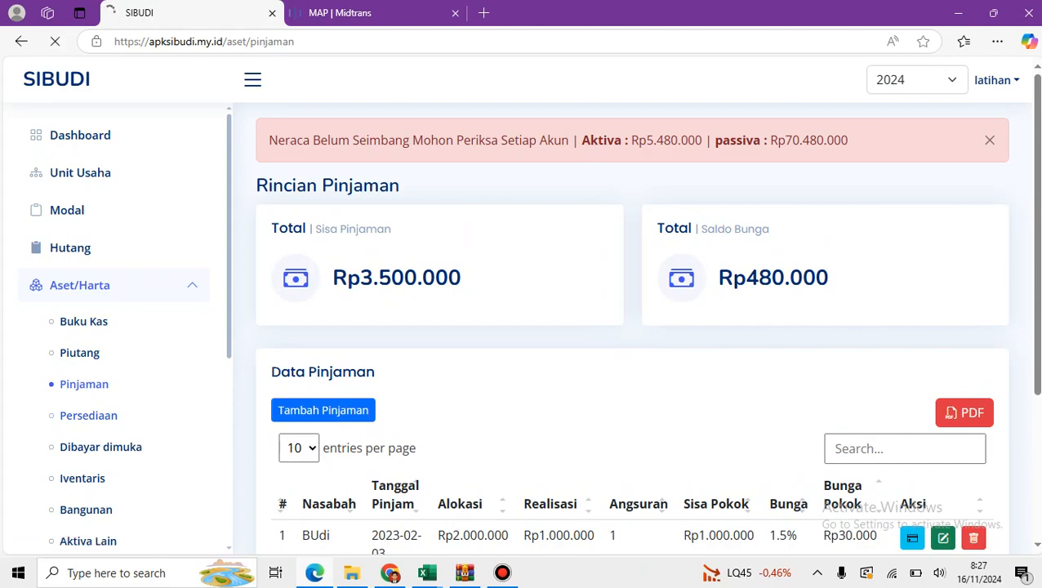
left_click(490, 267)
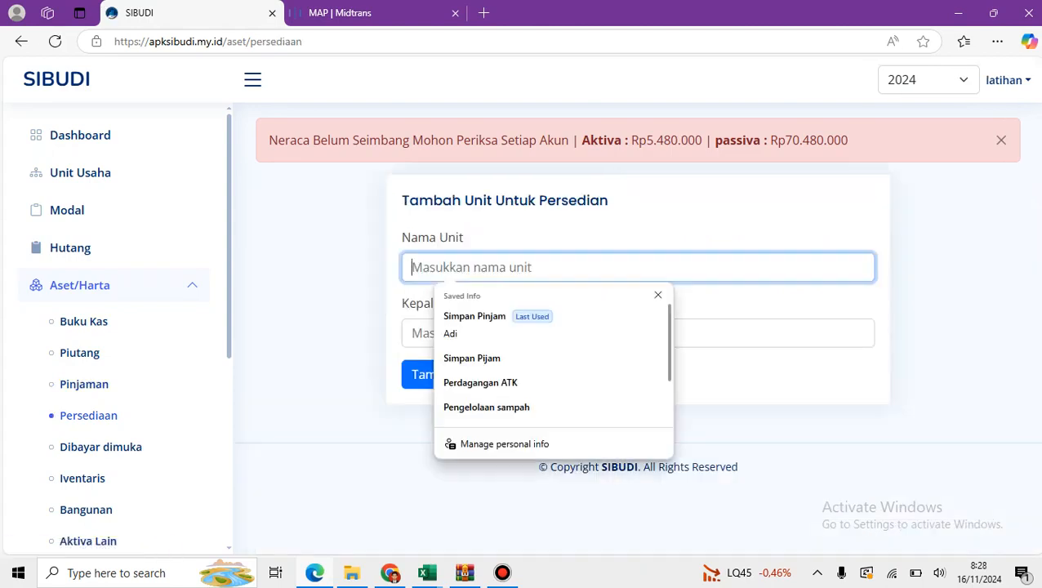
key("Down")
key("Down")
key("Down")
key("Down")
key("Return")
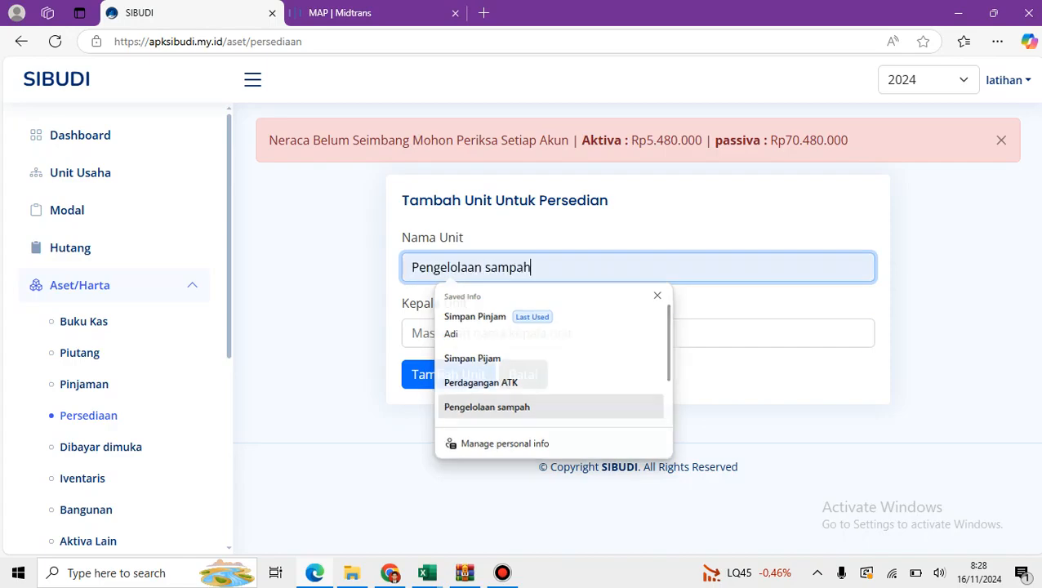
key("ctrl+a")
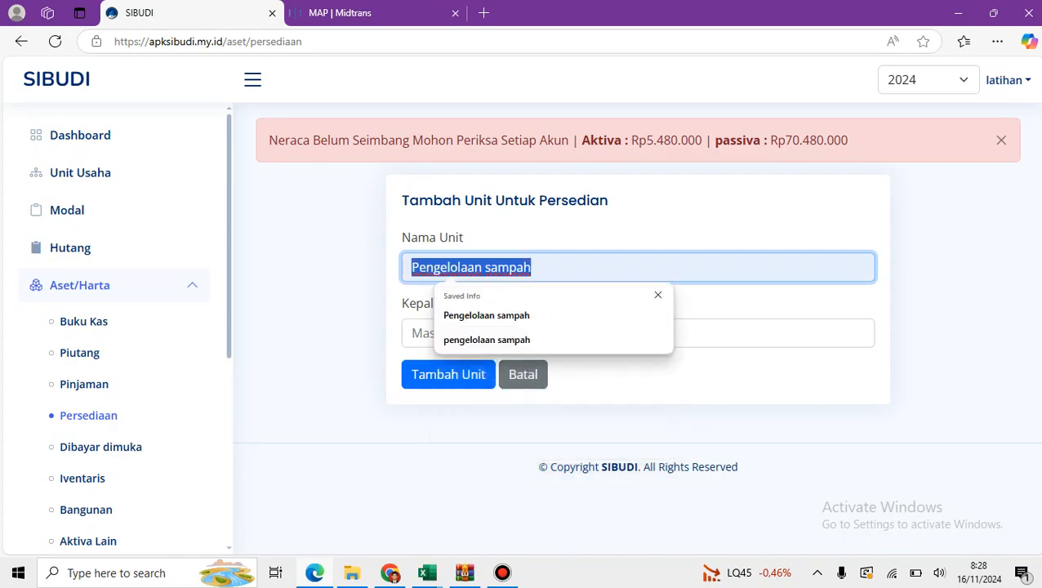
key("BackSpace")
- Add the unit Perdagangan ATK for Persediaan, entering the unit head's name as Kepala Unit
key("Down")
key("Down")
key("Down")
key("Down")
key("Return")
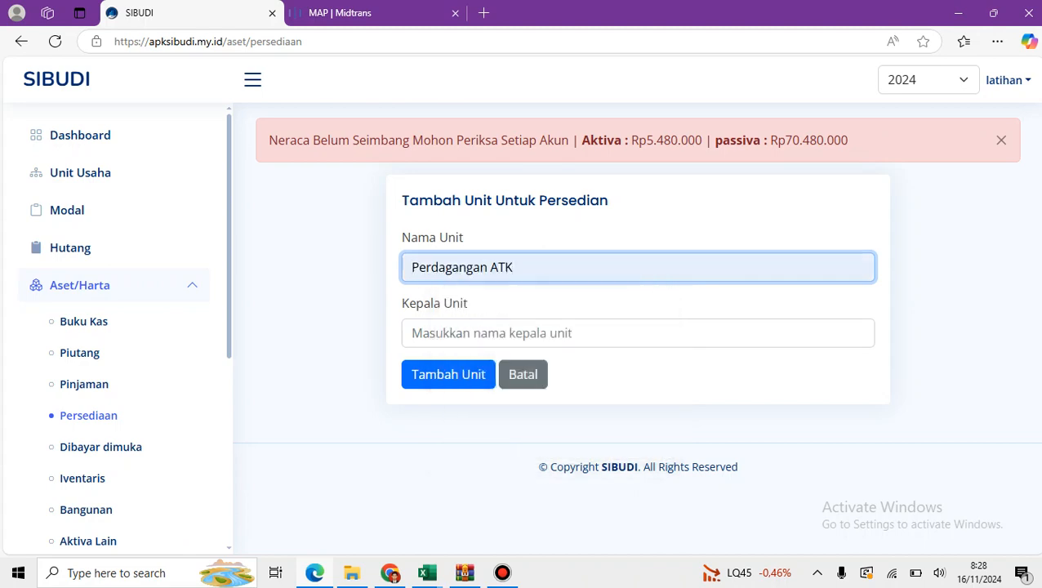
key("Tab")
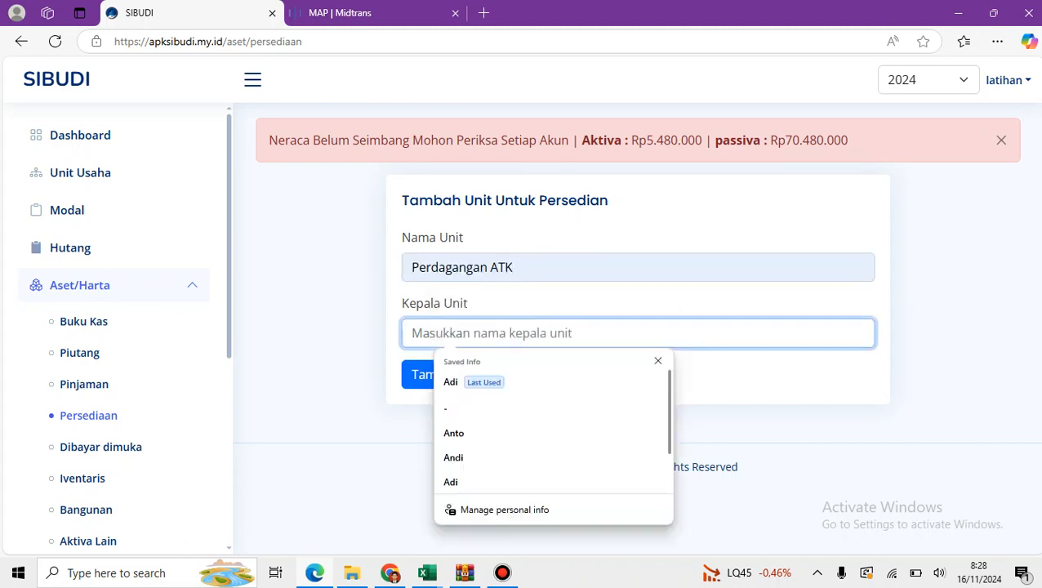
type("Edo")
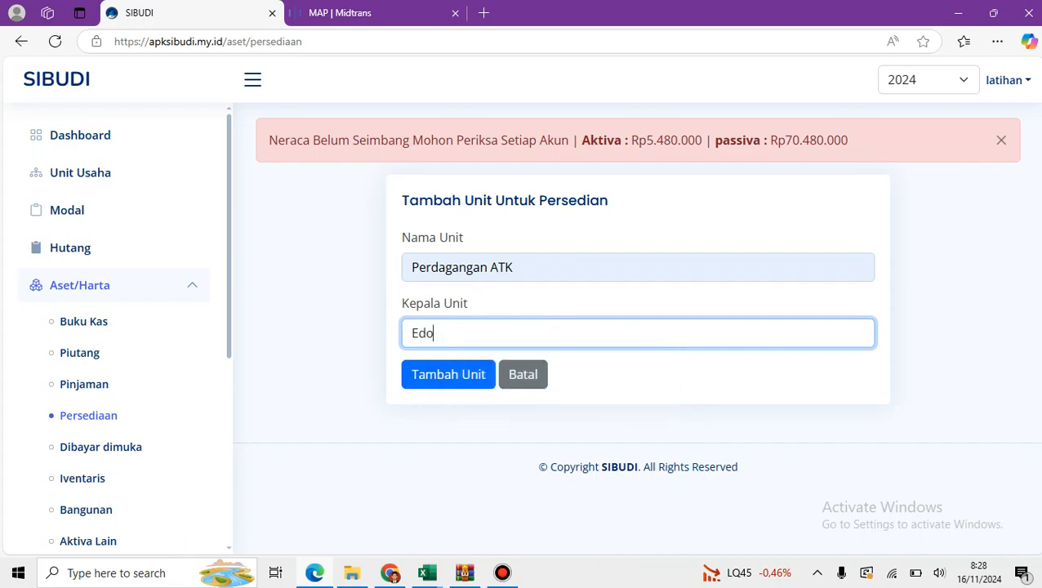
key("Return")
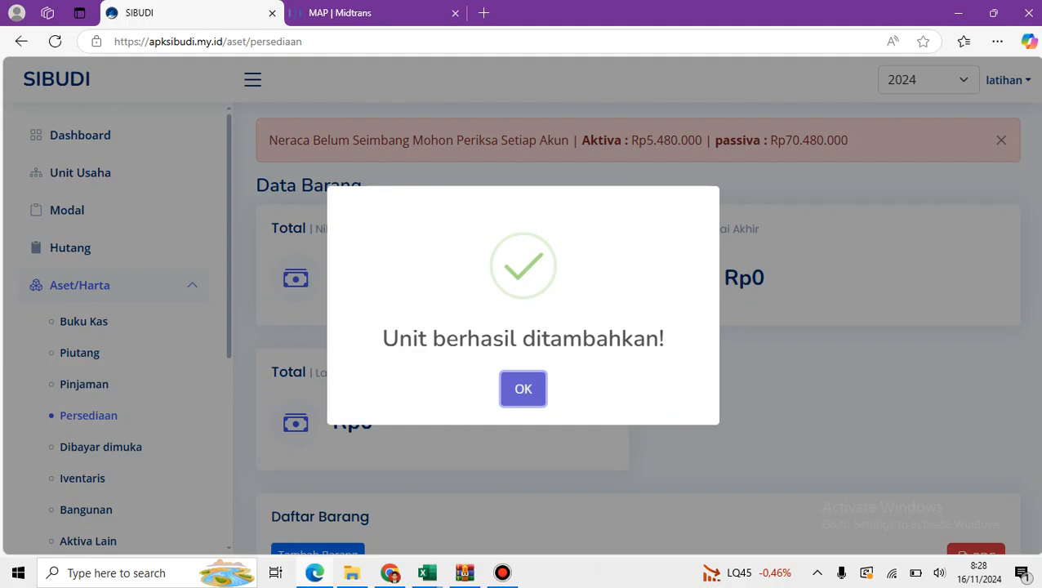
key("Return")
- Start a new item in Daftar Barang with Tanggal 01/01/2024
scroll(636, 326, "down", 3)
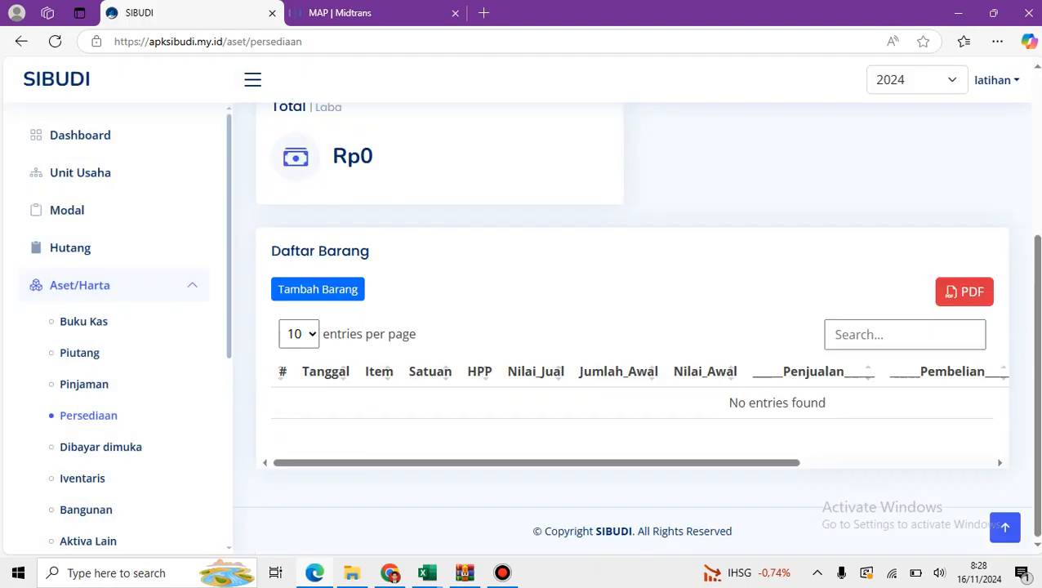
left_click(318, 289)
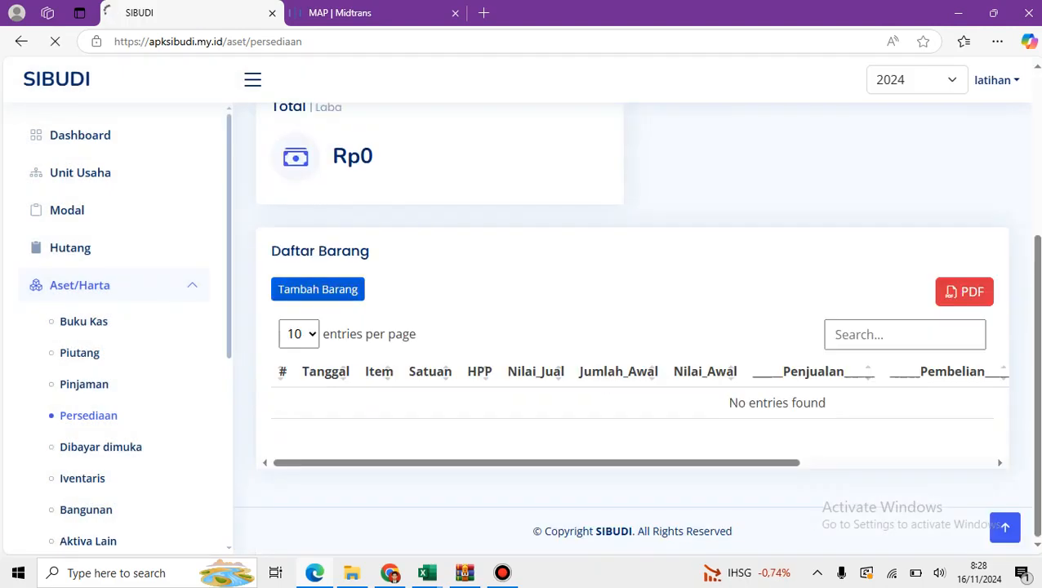
left_click(289, 267)
type("1")
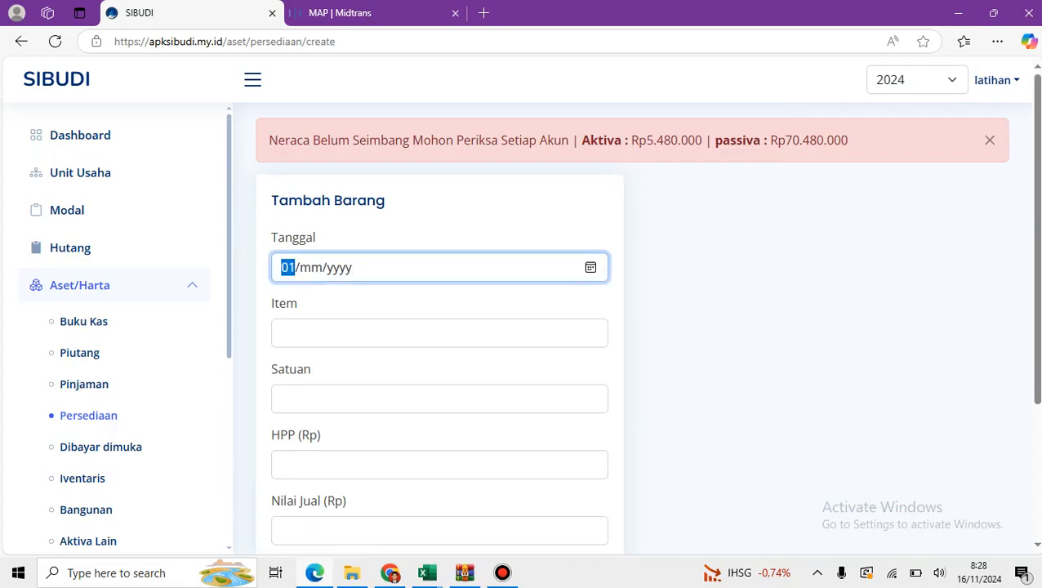
type("/01")
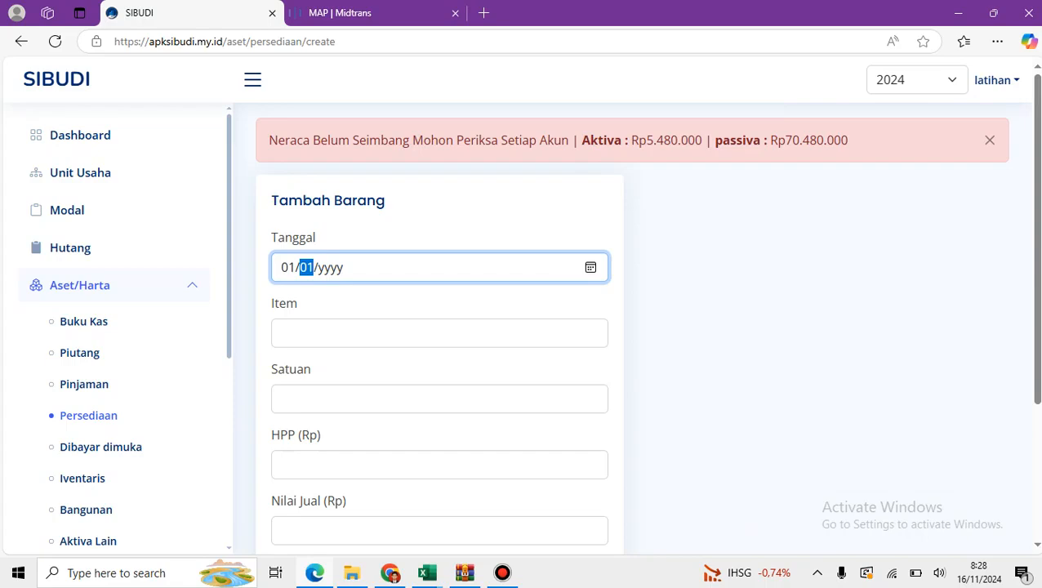
type("/2024")
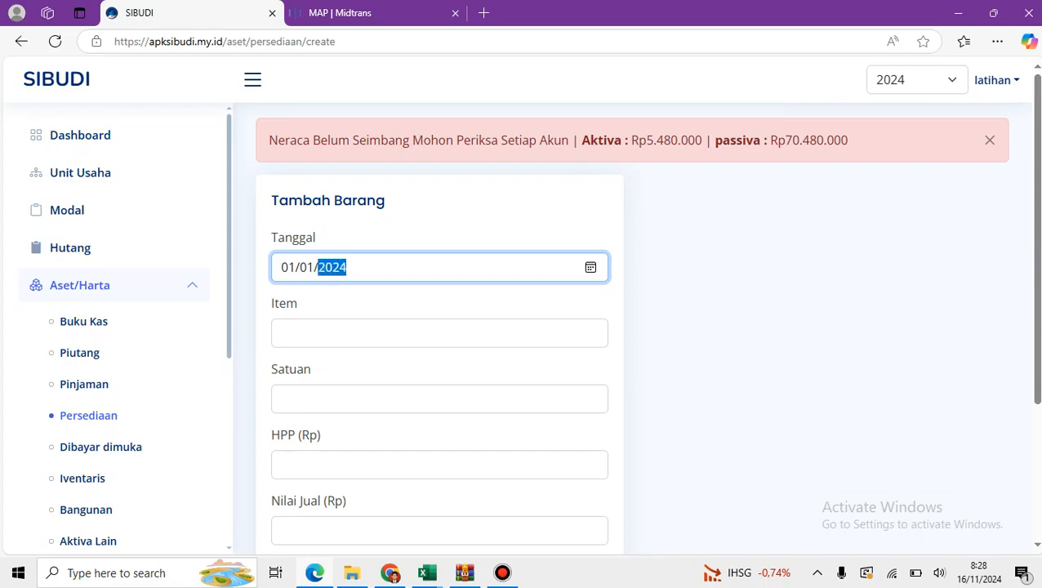
- Enter HVS as the new item's name, with Satuan rim and HPP Rp55.000
left_click(439, 333)
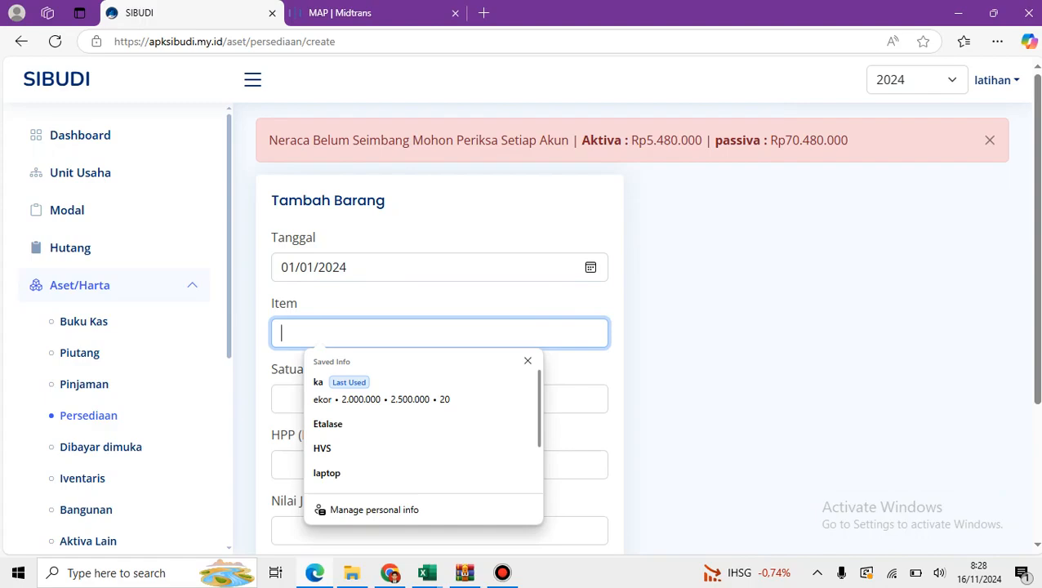
type("H")
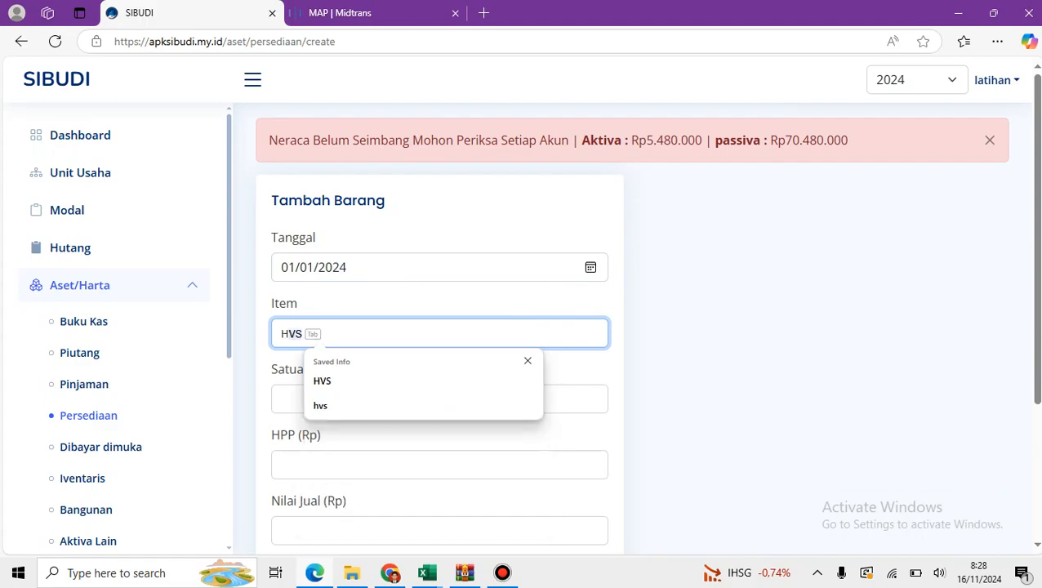
key("Tab")
type("rim")
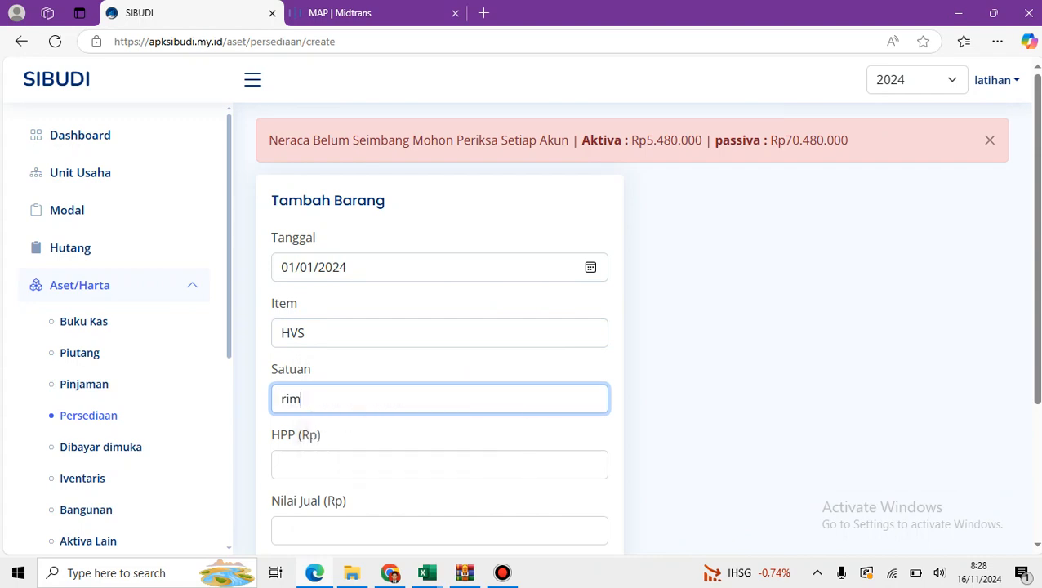
key("Tab")
type("550000")
key("BackSpace")
- Set the HVS item's Nilai Jual to 62.000 and Jumlah Awal to 30, and save it
key("Tab")
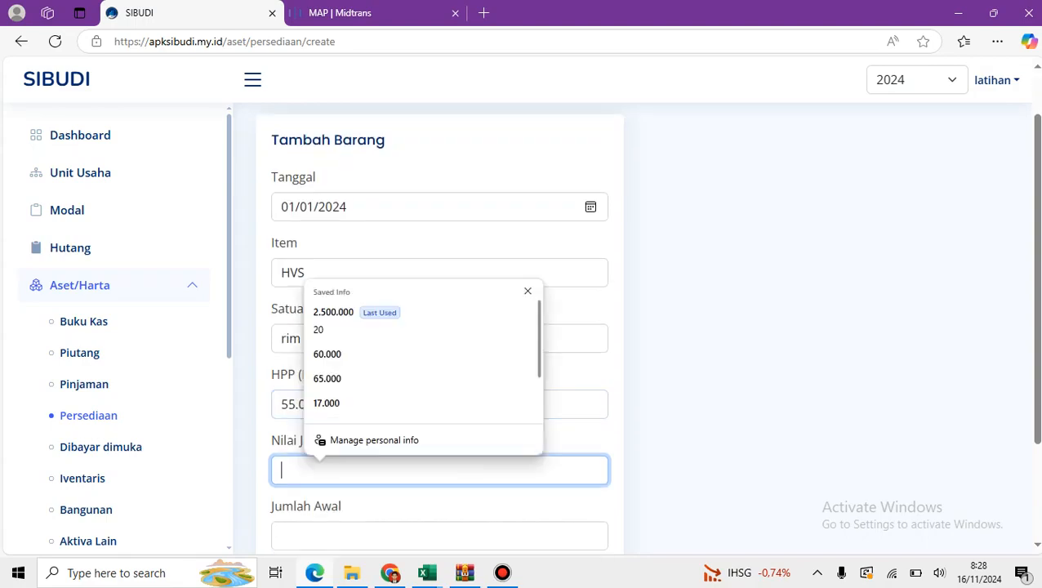
type("6200")
type("00")
key("BackSpace")
scroll(440, 326, "down", 1)
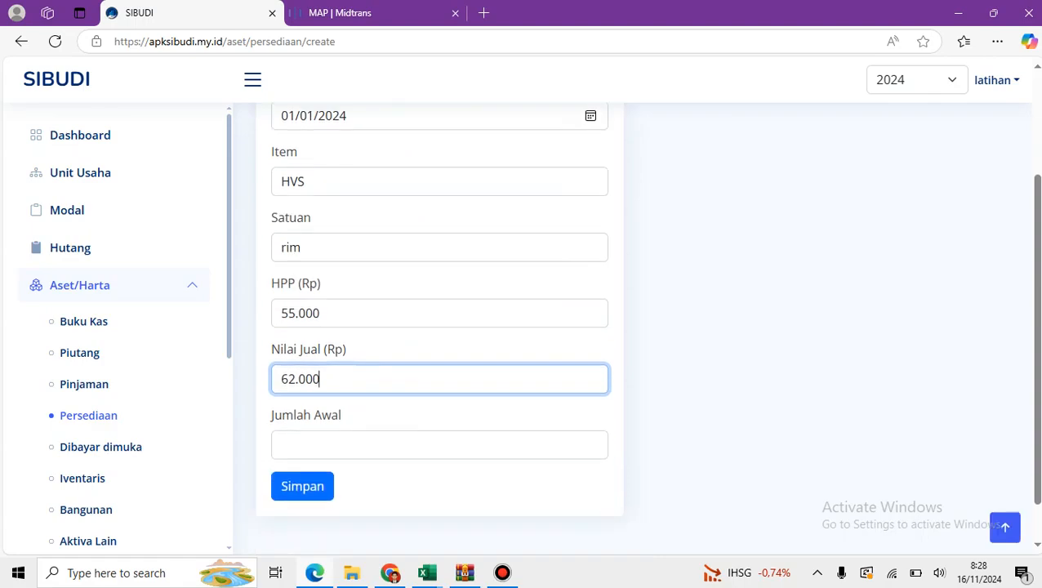
key("Tab")
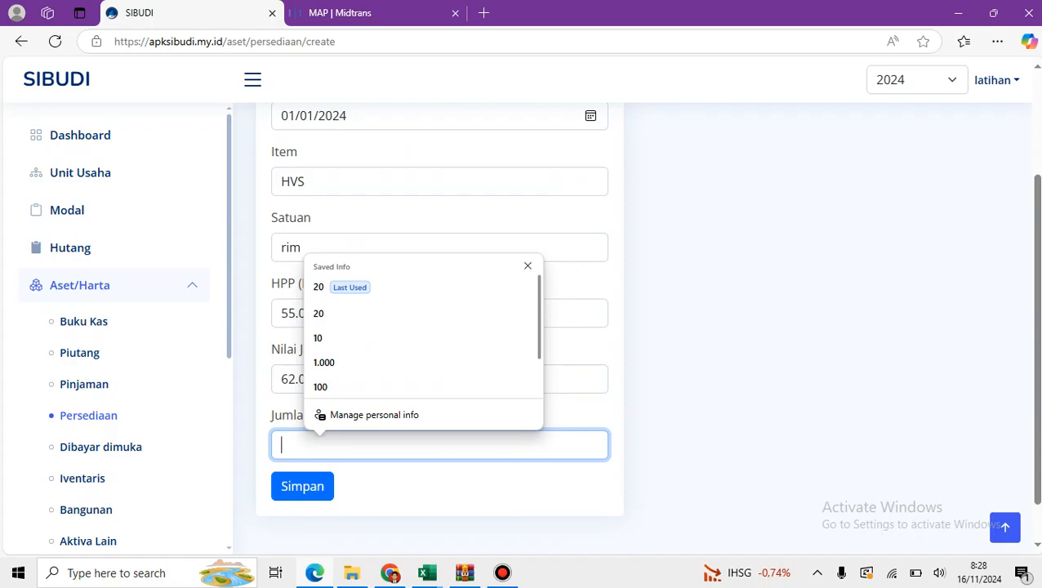
type("30")
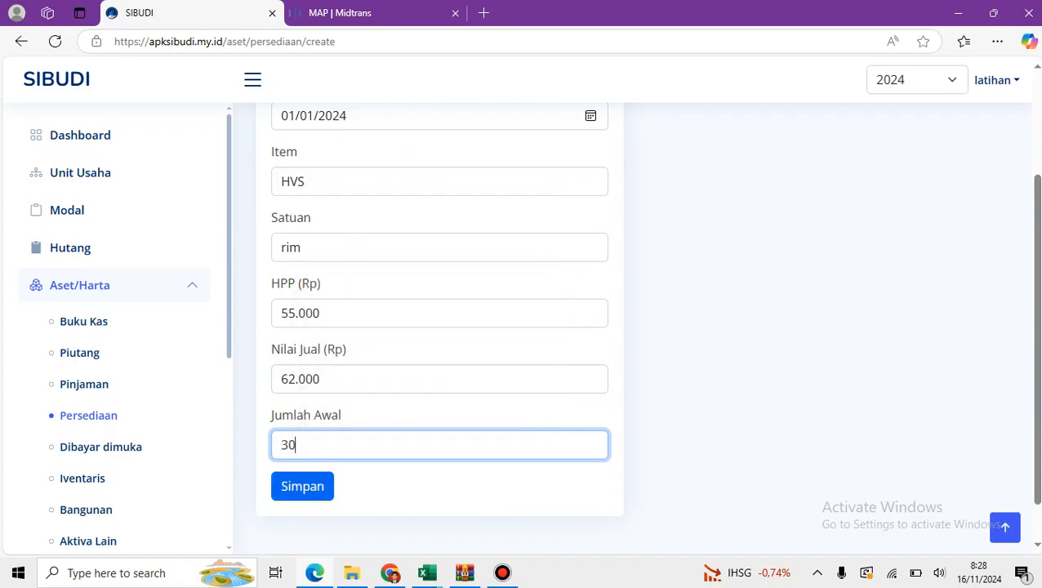
left_click(302, 486)
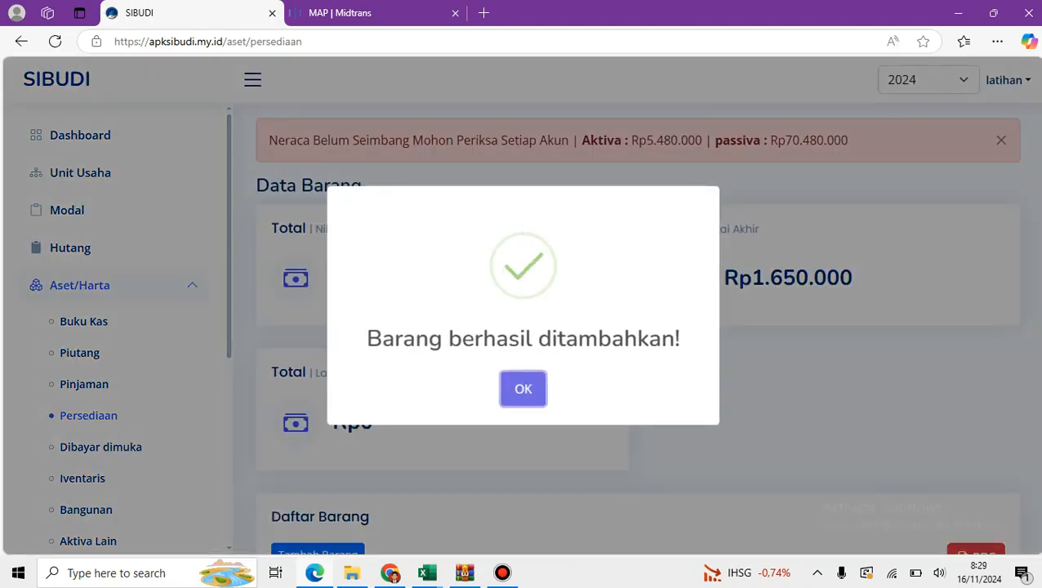
left_click(524, 389)
- Start another item in Daftar Barang with Tanggal 01/01/2024
left_click_drag(1037, 233, 1037, 415)
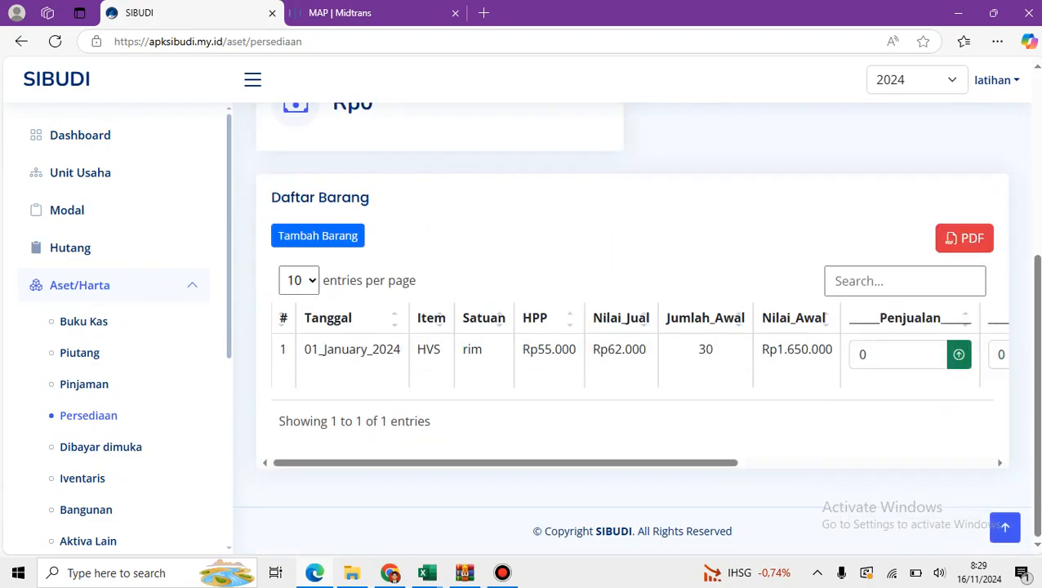
left_click(281, 231)
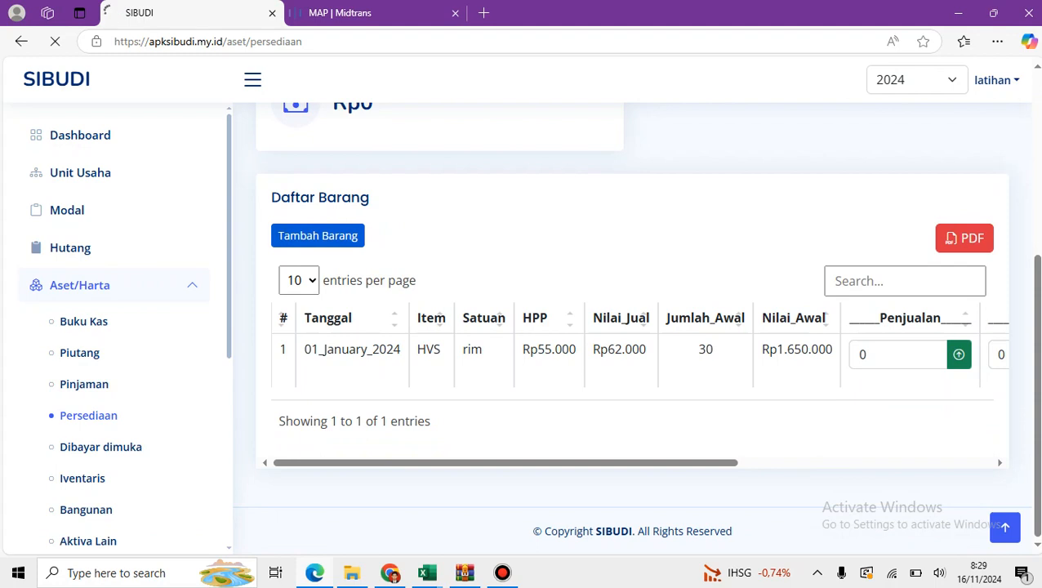
left_click(288, 267)
type("1/mm/yyyy")
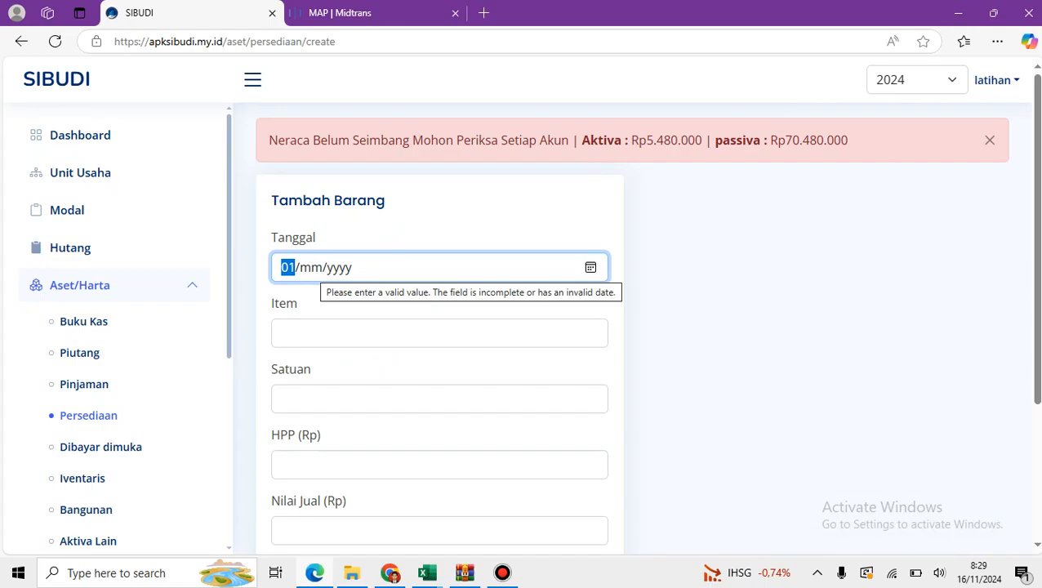
type("1")
left_click(288, 268)
type("1")
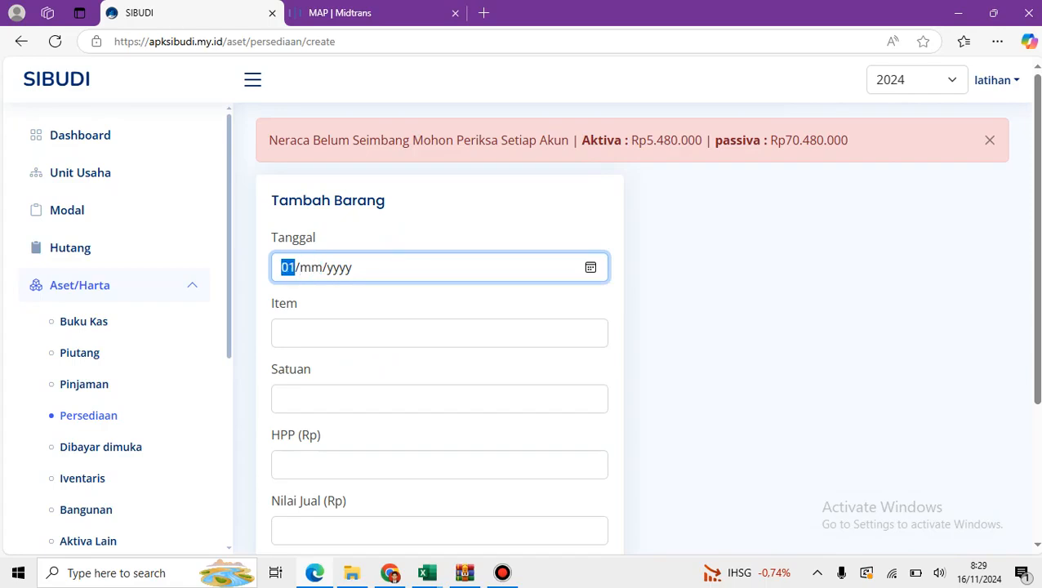
key("Right")
type("1")
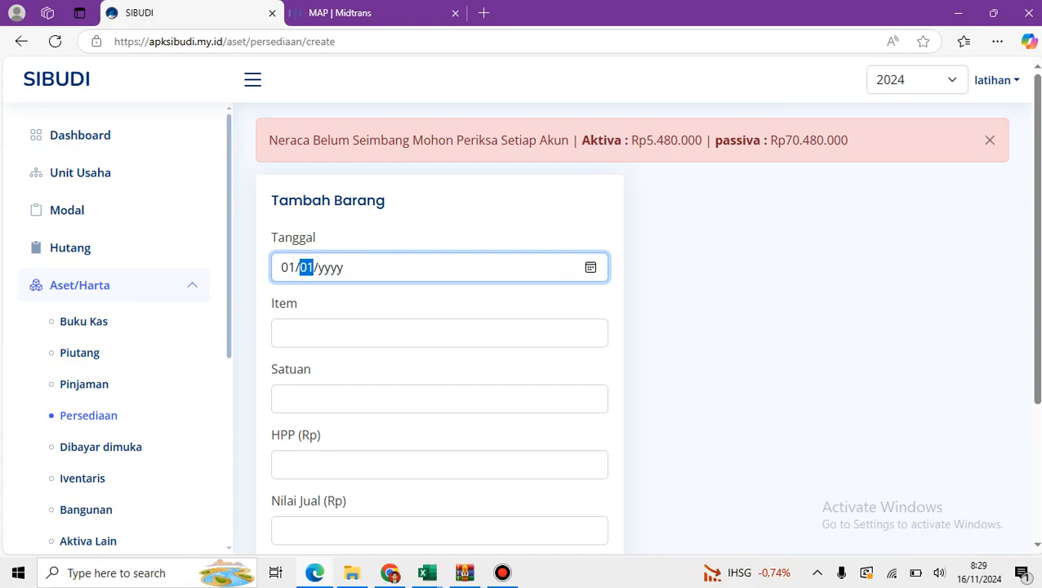
key("Right")
type("2024")
key("Tab")
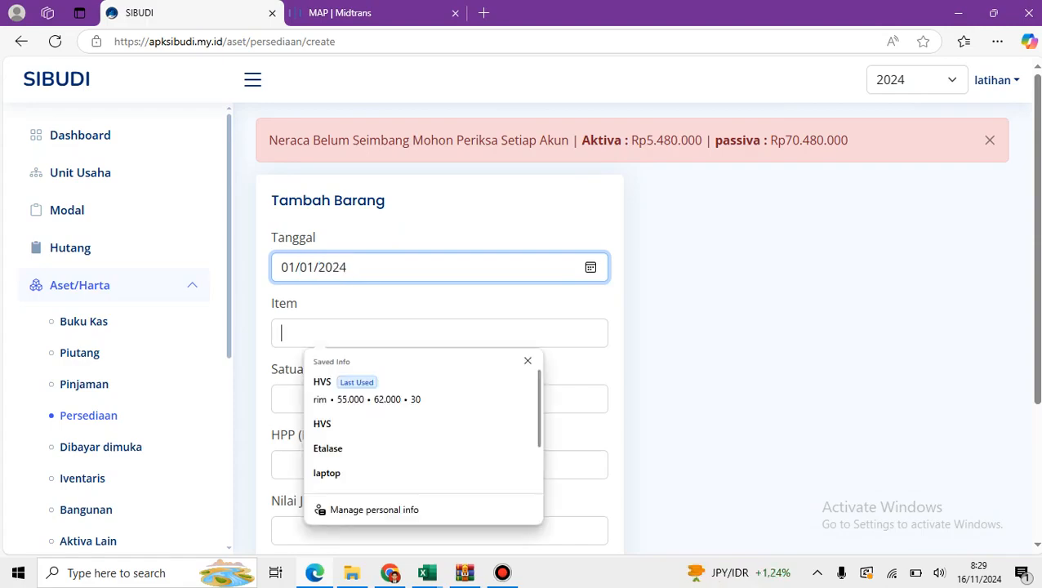
- Enter Pulpen as the item, with Satuan pcs and HPP Rp1.500
type("Pulpen")
key("Tab")
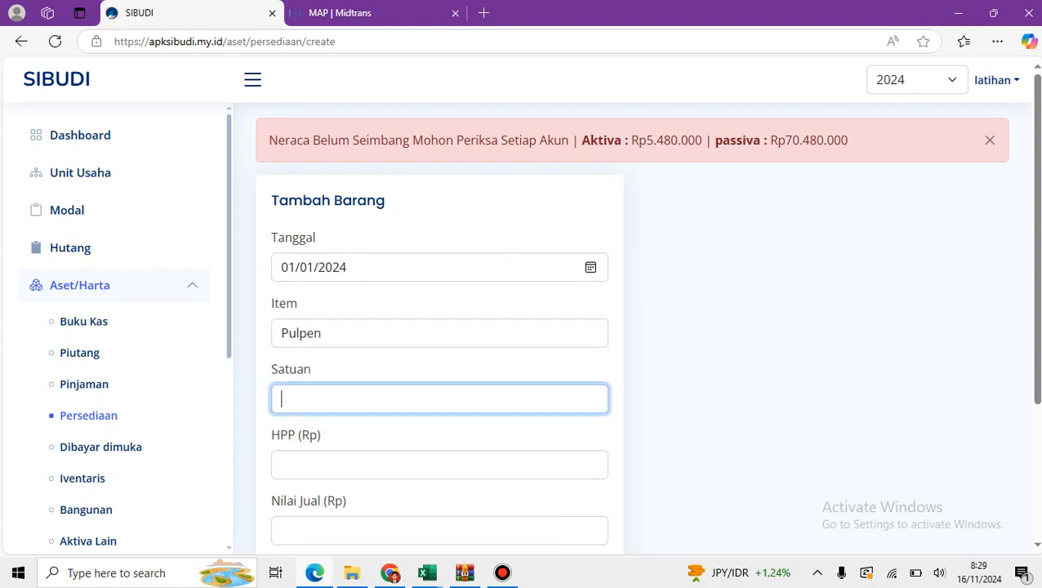
type("p")
key("Tab")
key("Tab")
type("2000")
key("BackSpace")
key("BackSpace")
key("BackSpace")
key("BackSpace")
type("1")
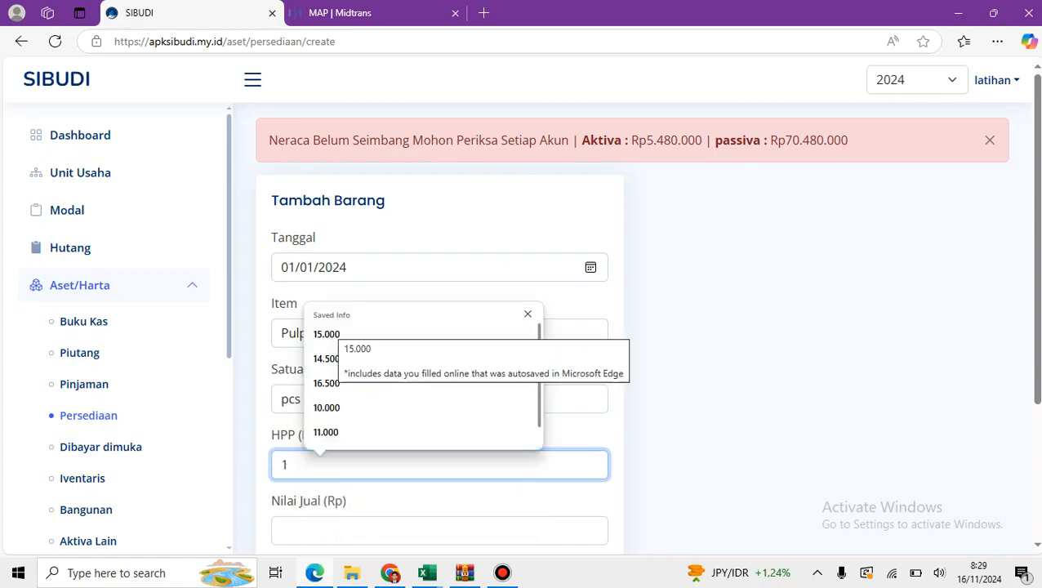
type("500")
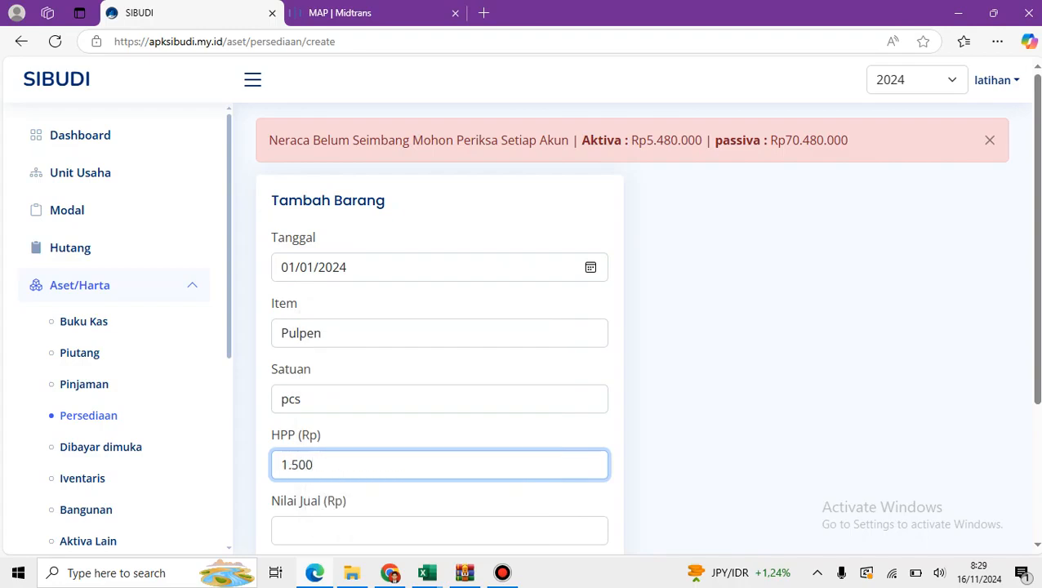
- Set the Pulpen item's Nilai Jual to 2.500 and Jumlah Awal to 20, and save it
key("Tab")
type("2500")
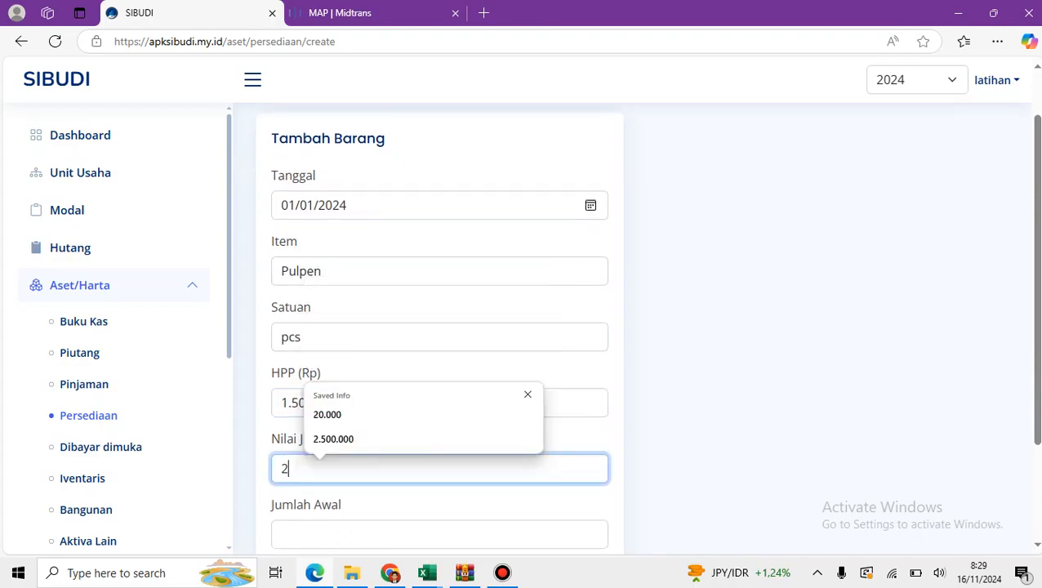
scroll(440, 326, "down", 1)
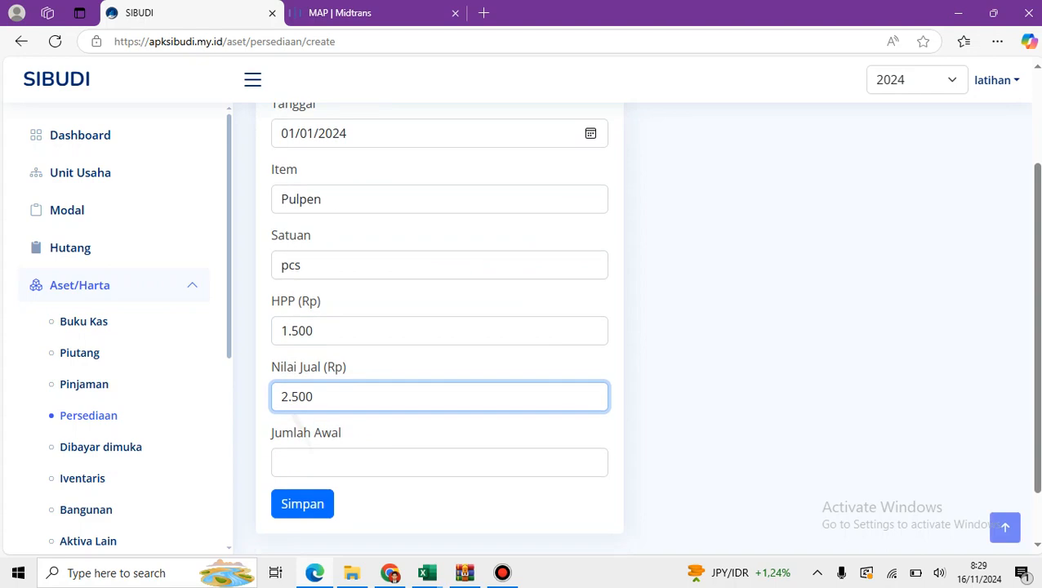
key("Tab")
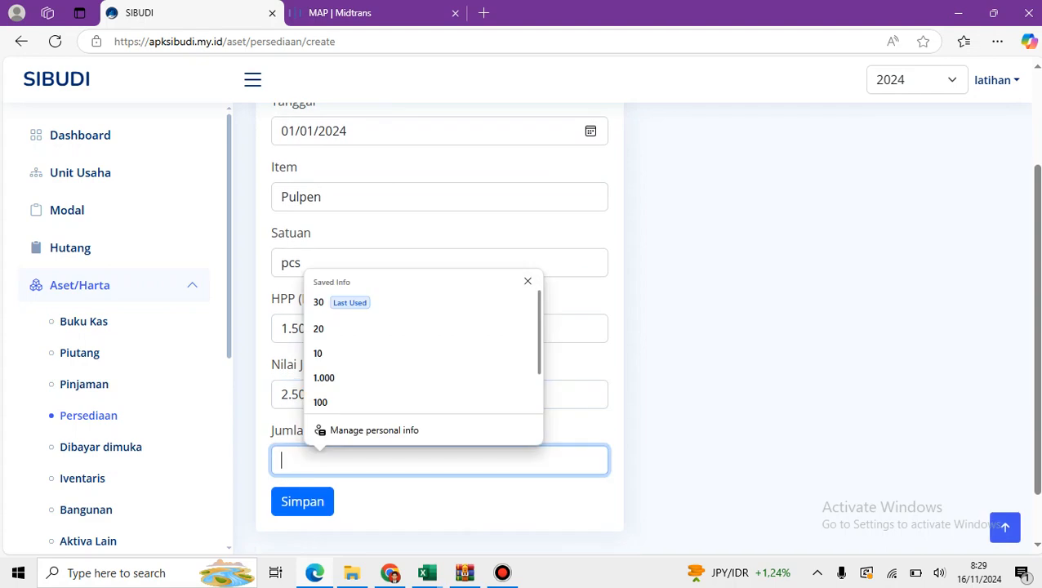
type("1")
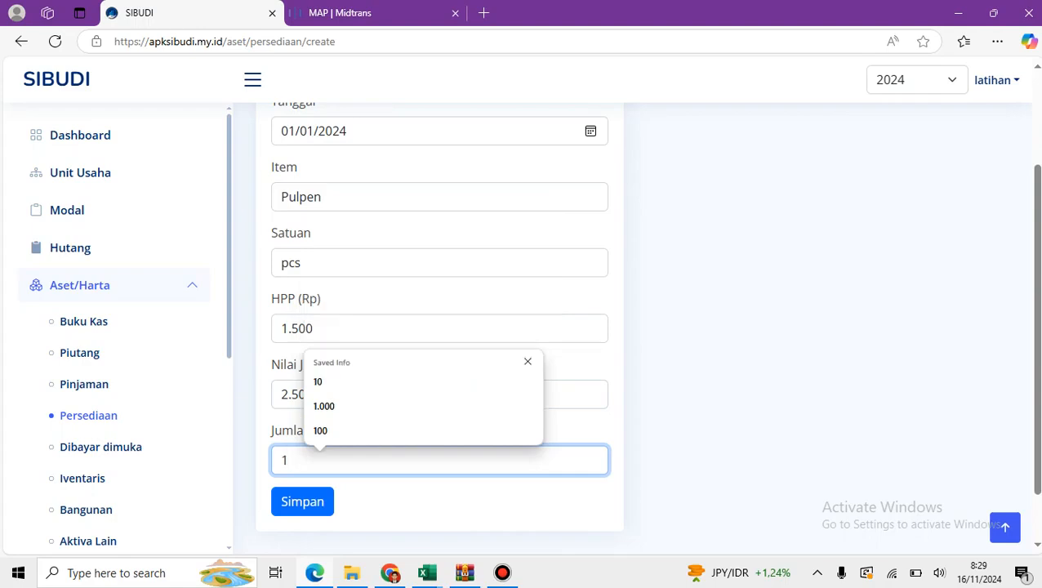
type("0")
key("BackSpace")
key("BackSpace")
type("20")
key("Return")
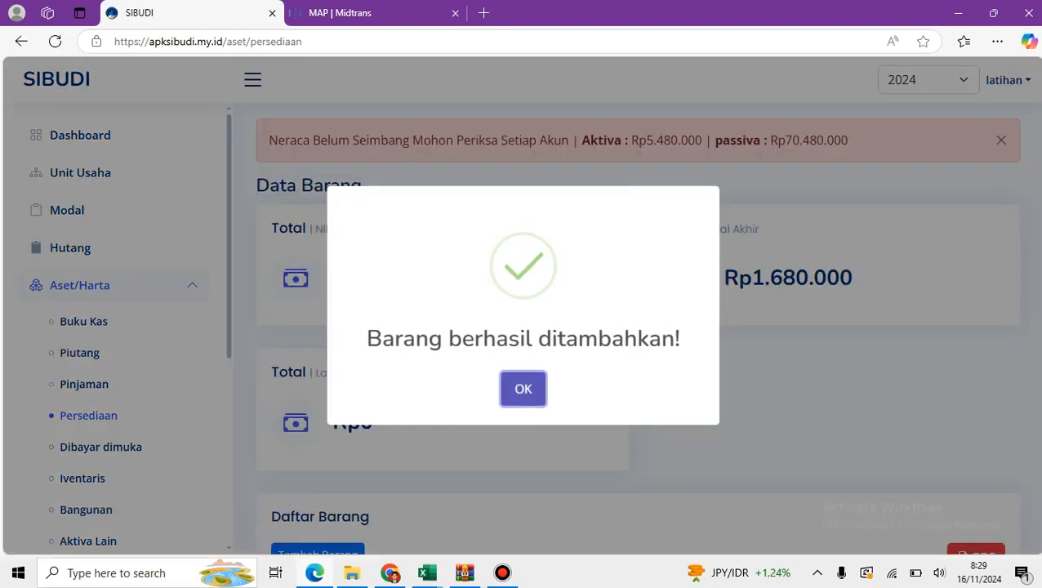
left_click(524, 389)
- Open the Iventaris page and start a new asset in Data Aset with laptop as the Item
scroll(523, 389, "down", 3)
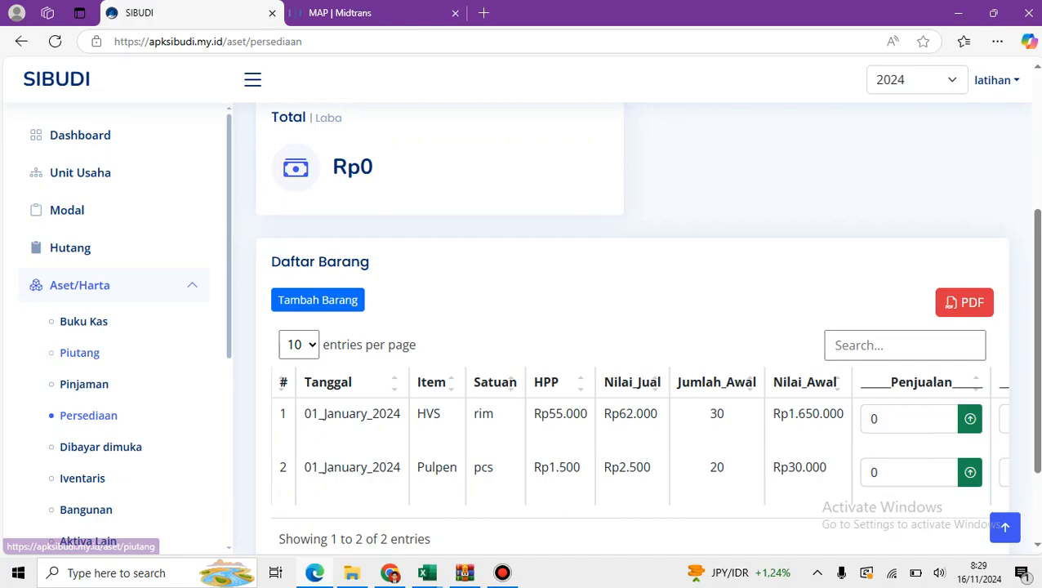
scroll(89, 353, "down", 1)
scroll(100, 363, "down", 2)
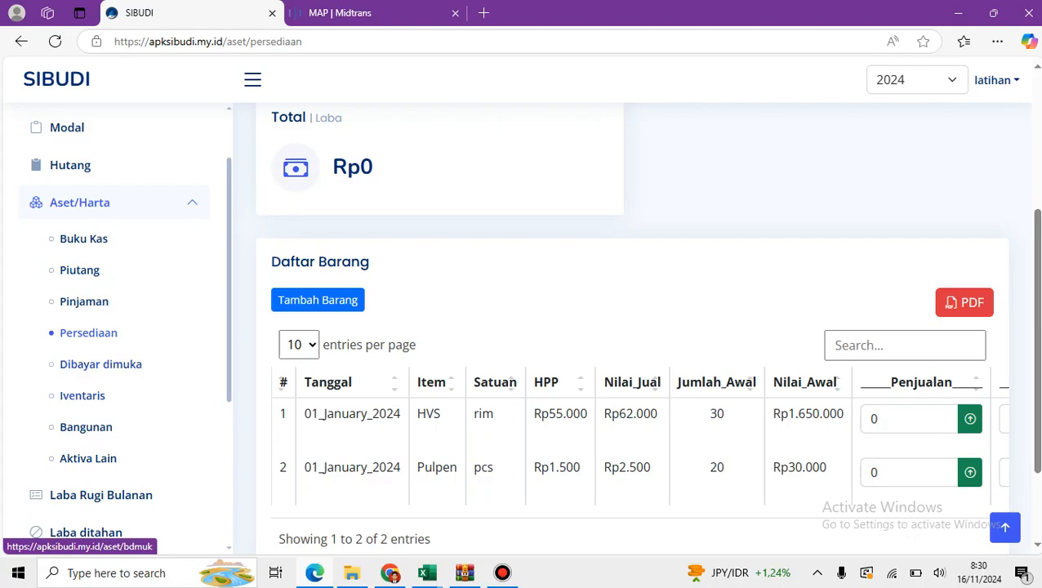
left_click(83, 396)
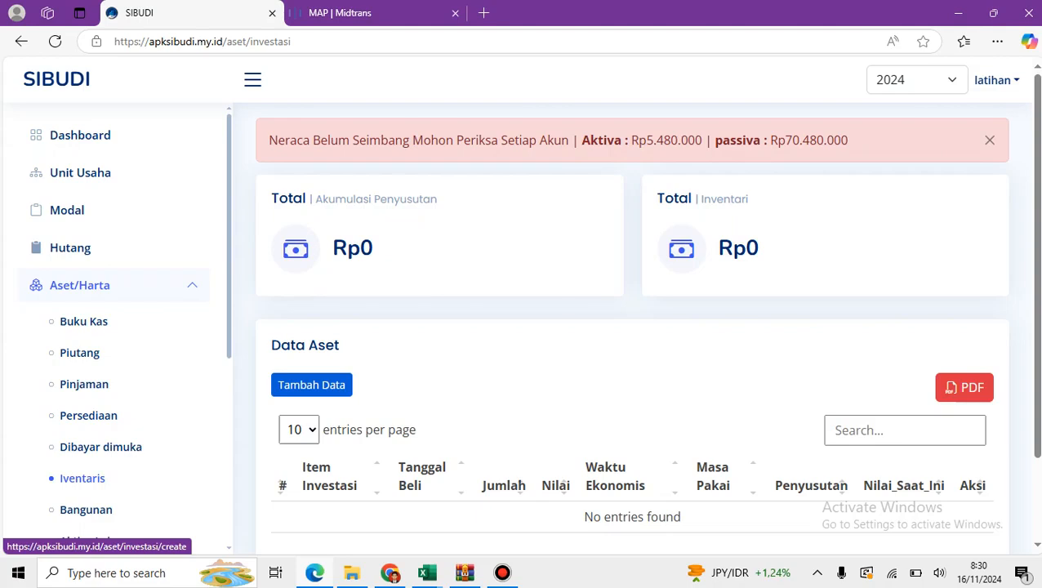
left_click(311, 384)
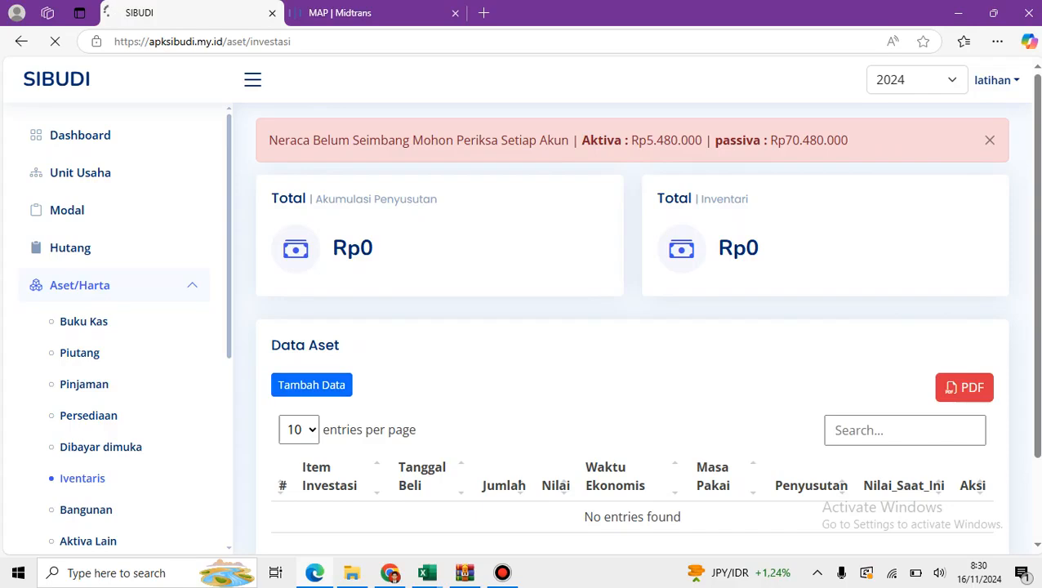
left_click(319, 267)
type("laptop")
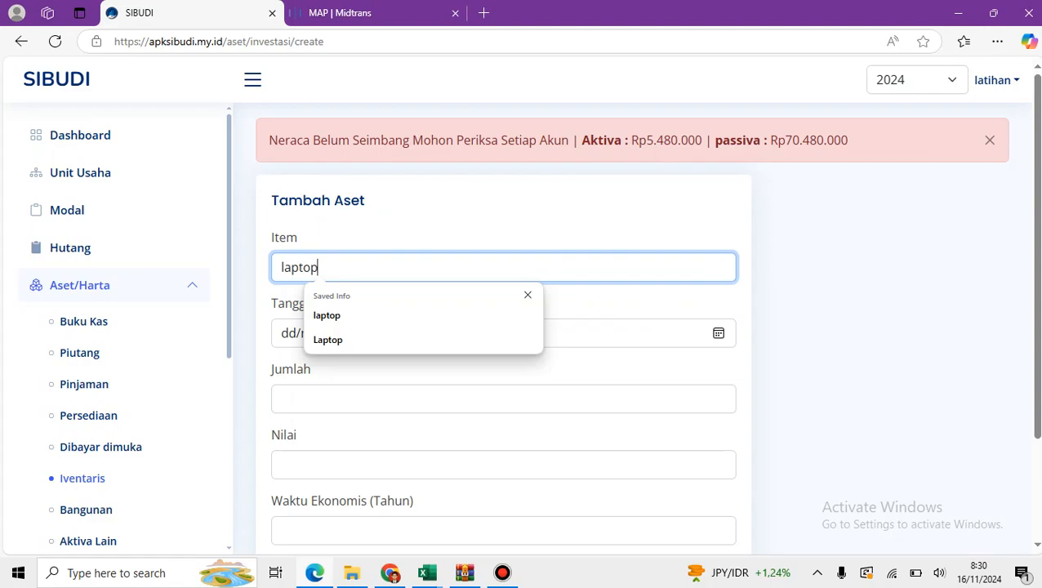
- Set the laptop asset's Tanggal Beli to 03/04/2022 and its Jumlah to 1
key("Tab")
type("3")
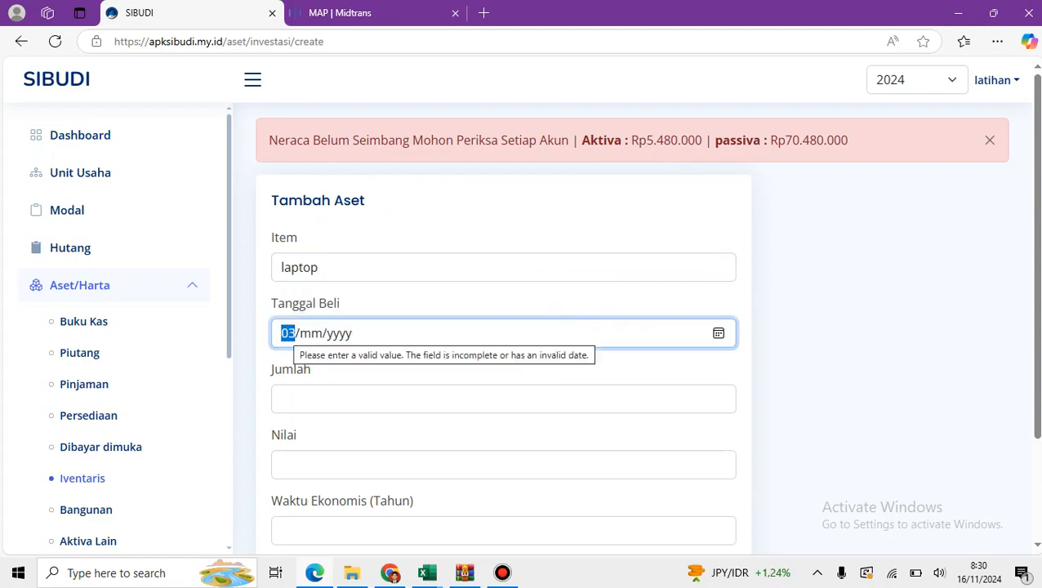
key("Tab")
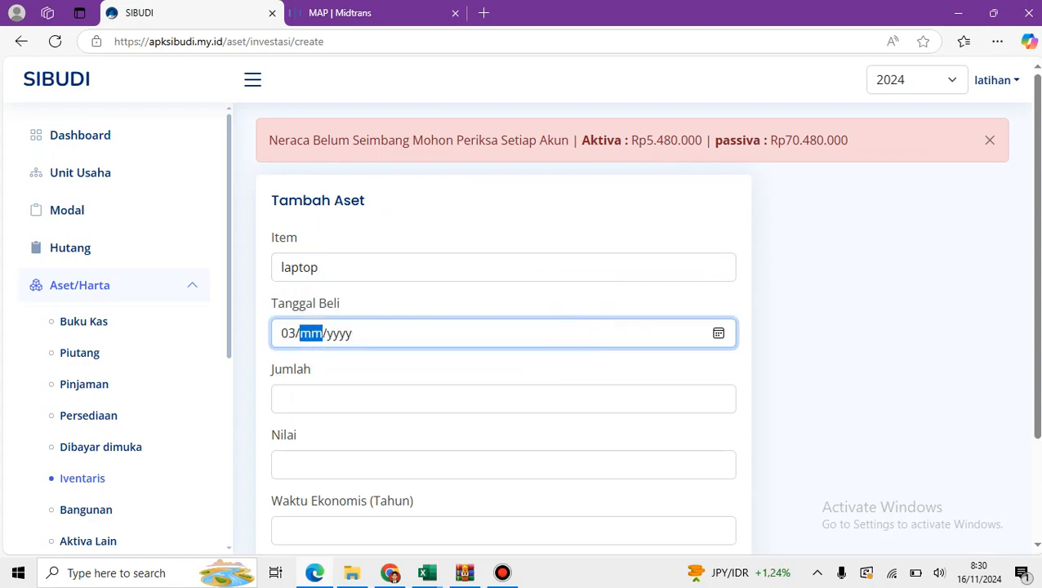
type("4/")
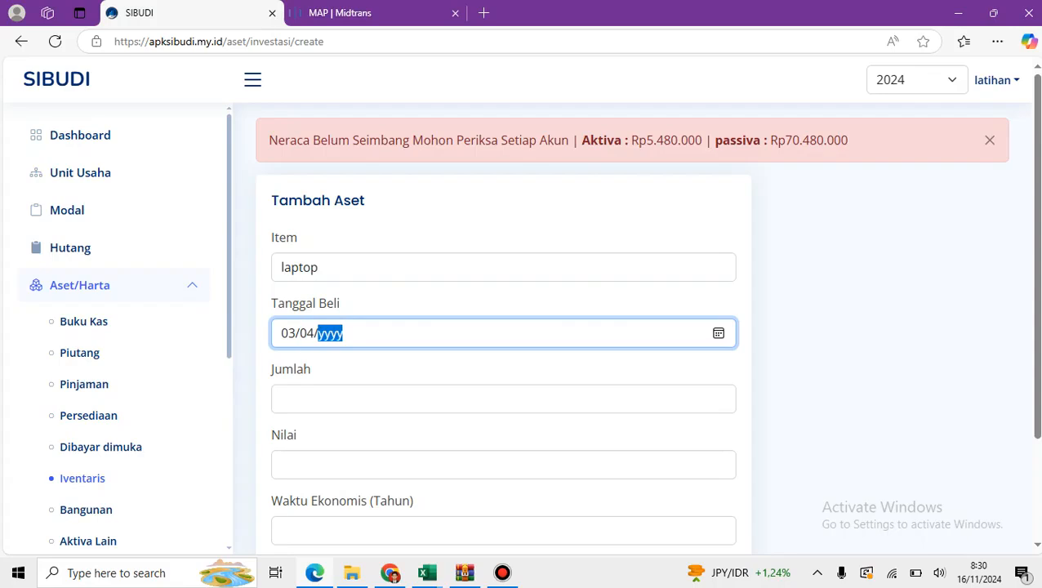
type("2022")
key("Tab")
type("1")
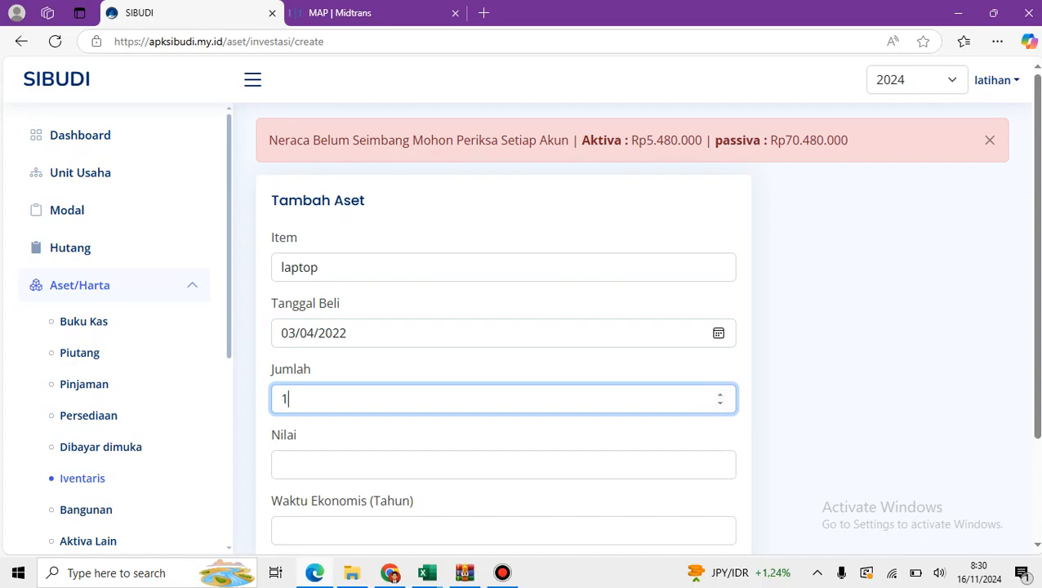
- Set the laptop's Nilai to 5.000.000 and Waktu Ekonomis to 5 years, and save the asset
key("Tab")
type("5.000.000")
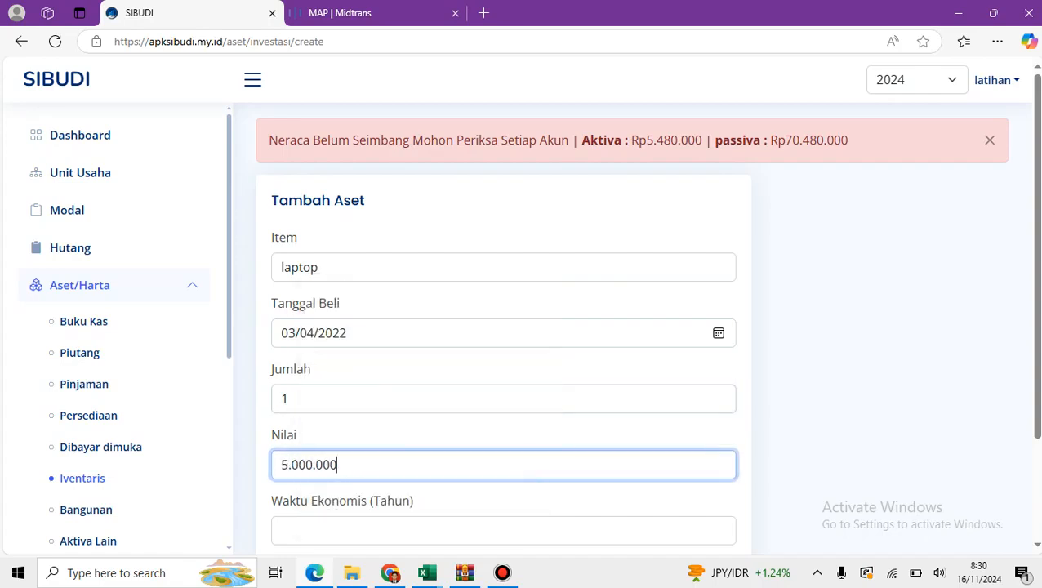
scroll(504, 327, "down", 1)
left_click(283, 425)
type("5")
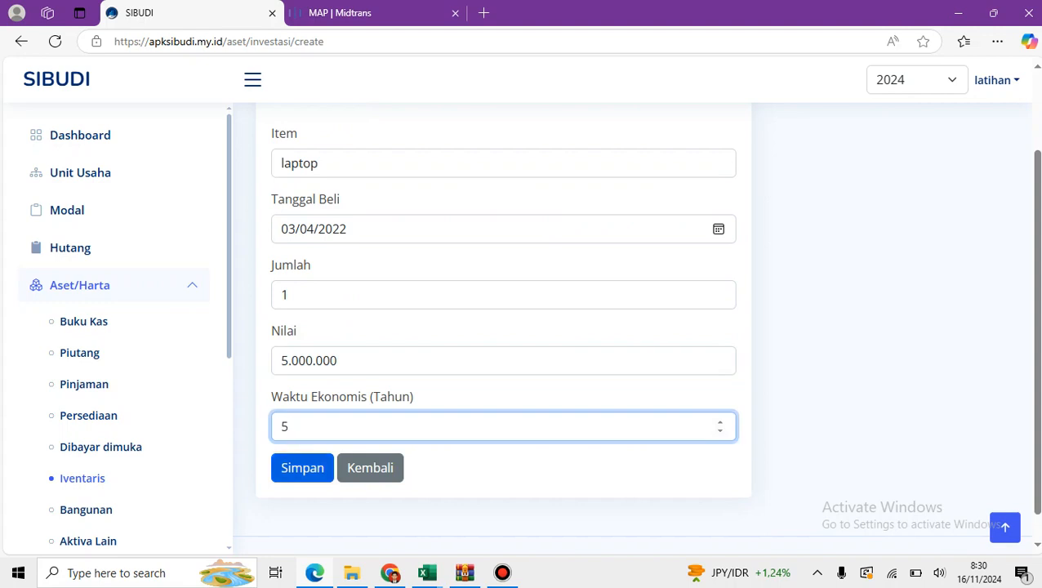
key("Return")
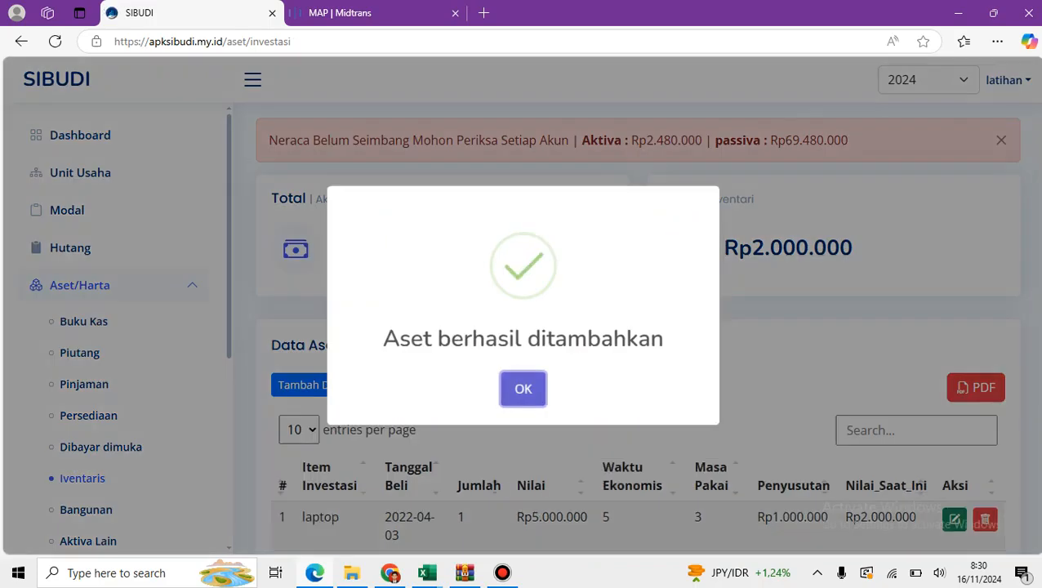
key("Return")
scroll(644, 312, "down", 1)
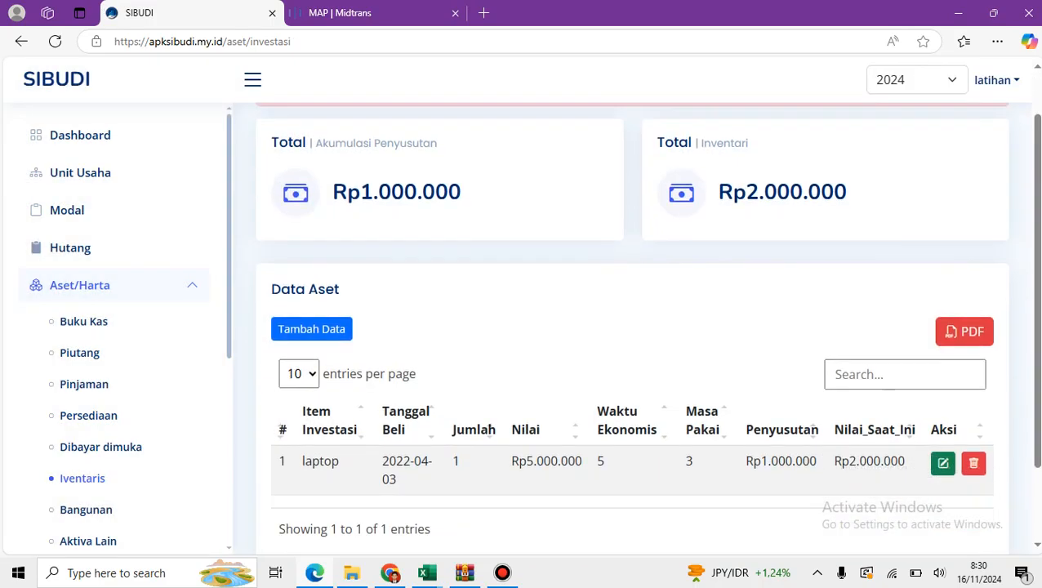
- Start a new asset in Data Aset with etalase as the Item and 03/02/2023 as the Tanggal Beli
left_click(311, 328)
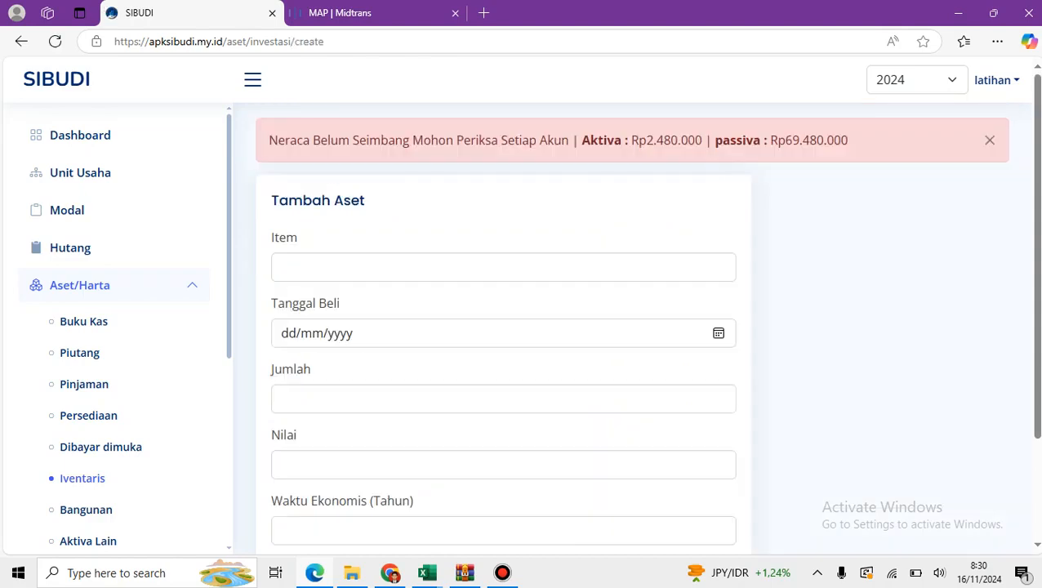
left_click(503, 267)
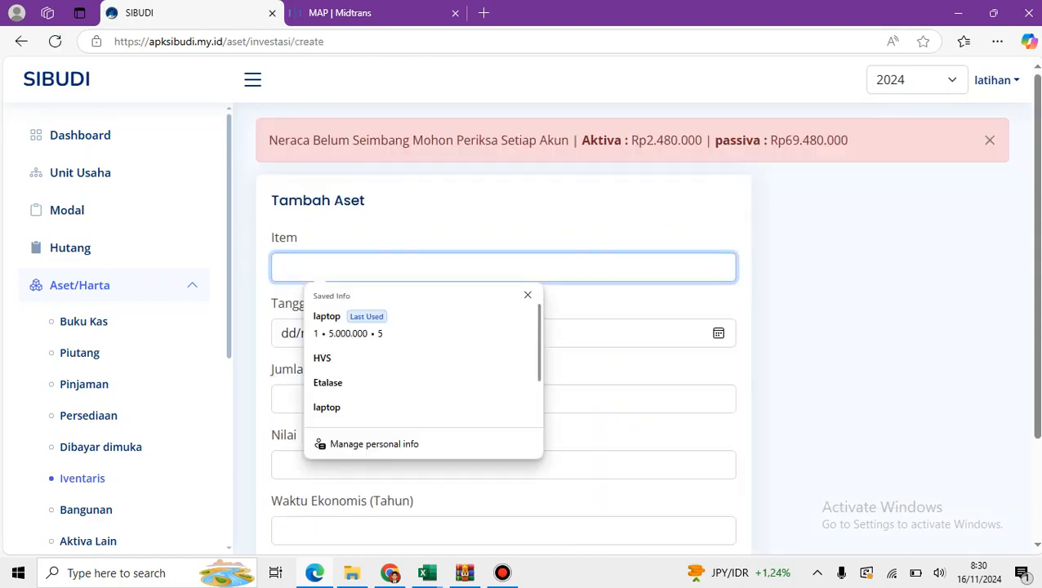
type("etalase")
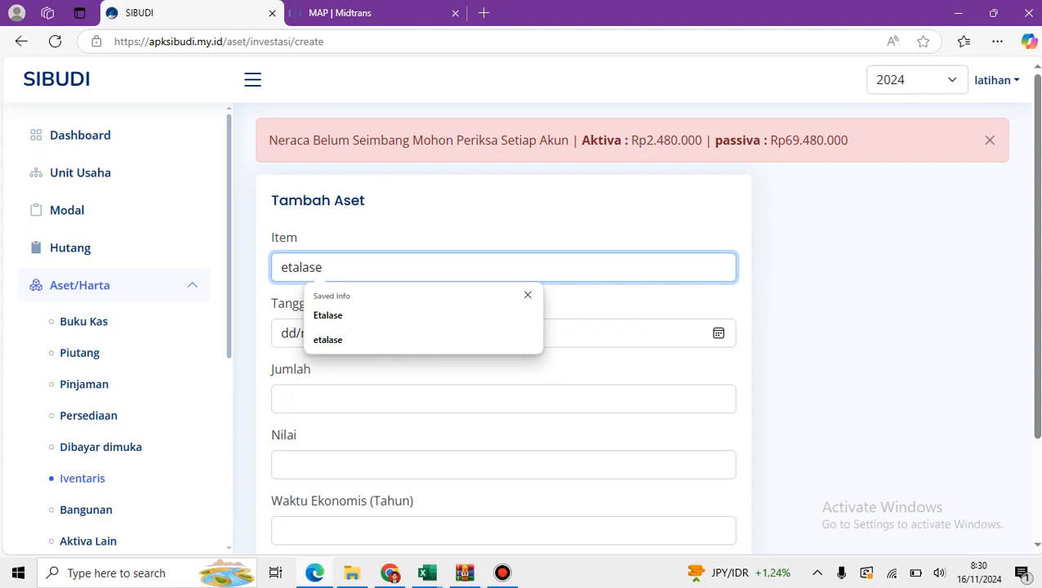
key("Tab")
type("3")
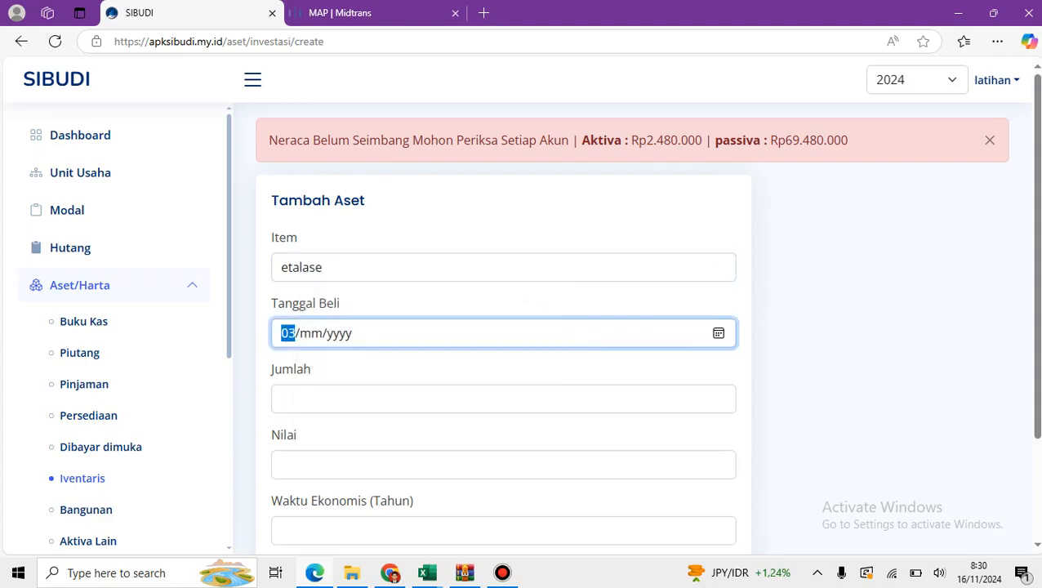
type("/02/2")
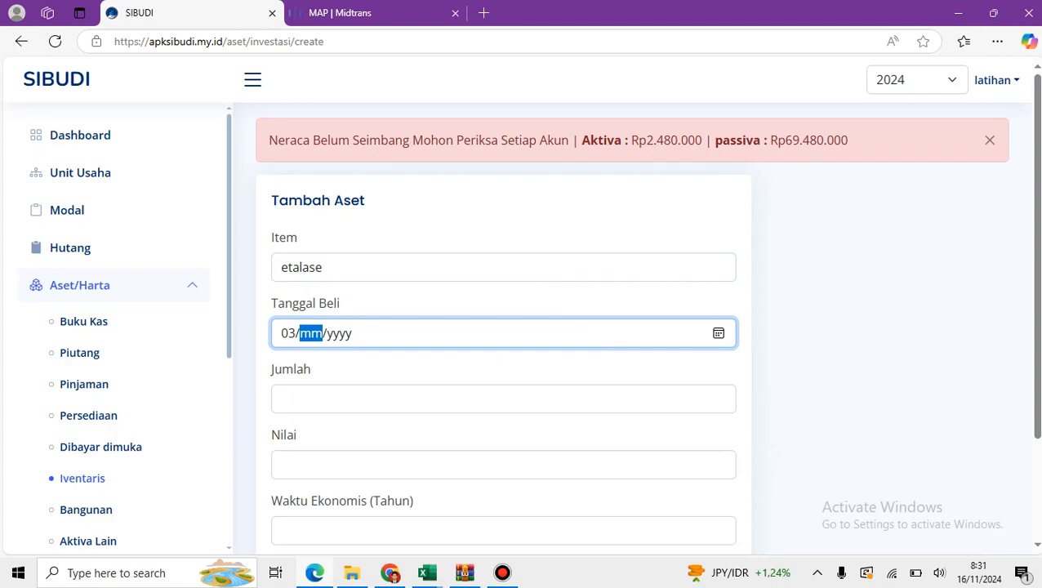
type("023")
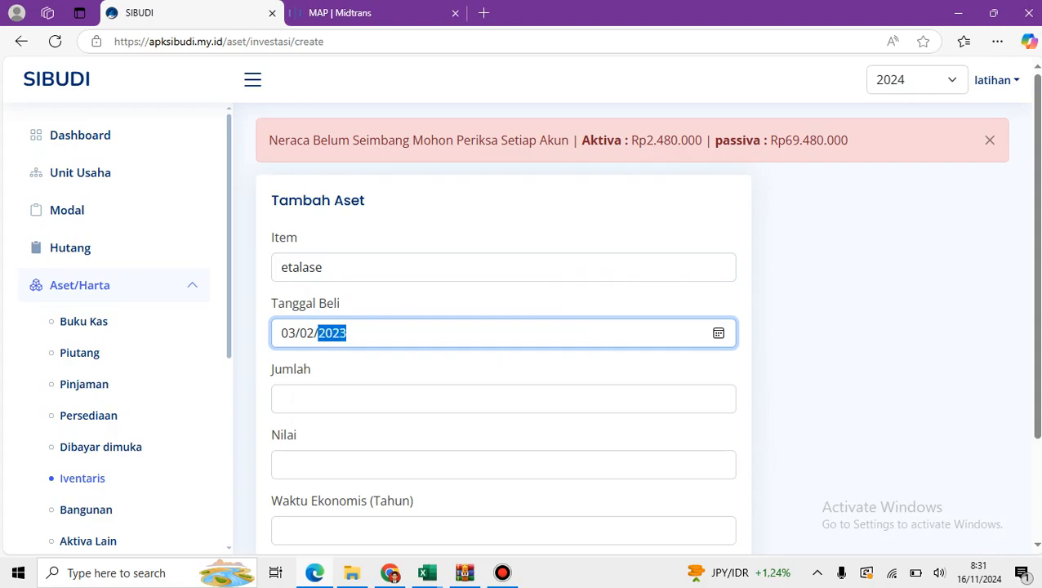
- Set the etalase asset's Jumlah to 2, Nilai to 2.000.000 and Waktu Ekonomis to 5 years, and save it
key("Tab")
type("2")
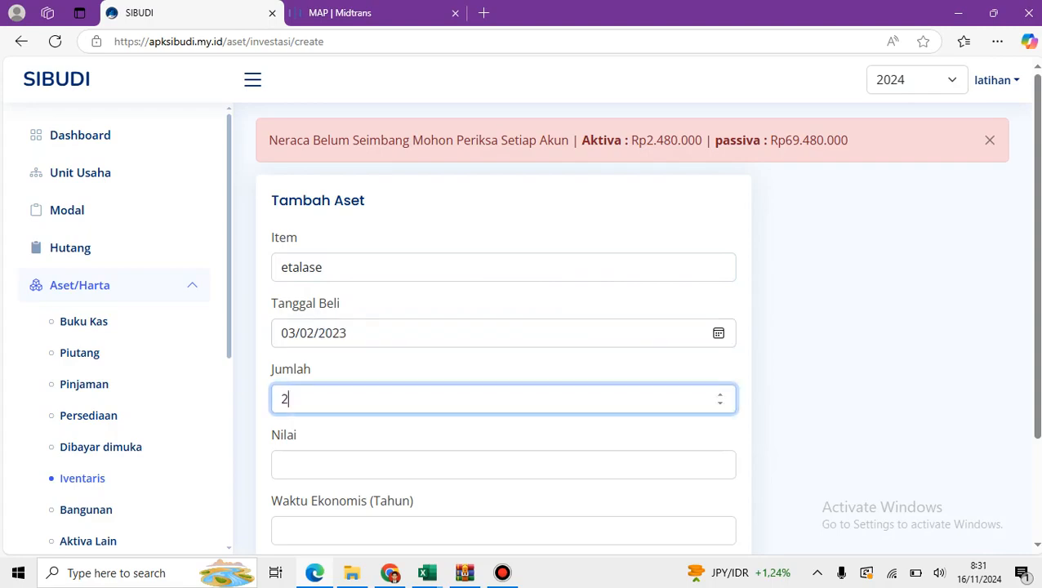
key("Tab")
type("2.000.0")
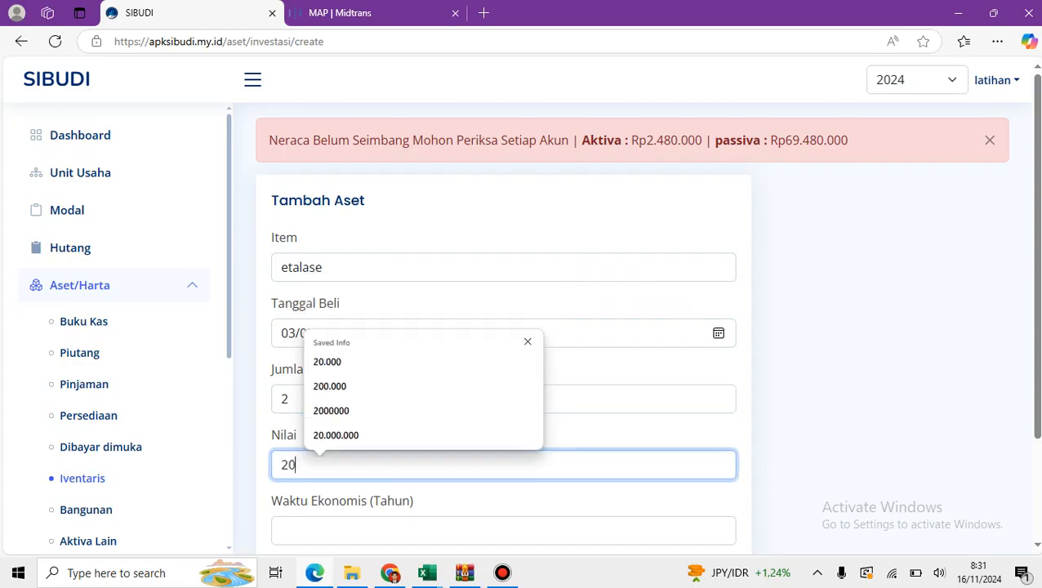
type("00")
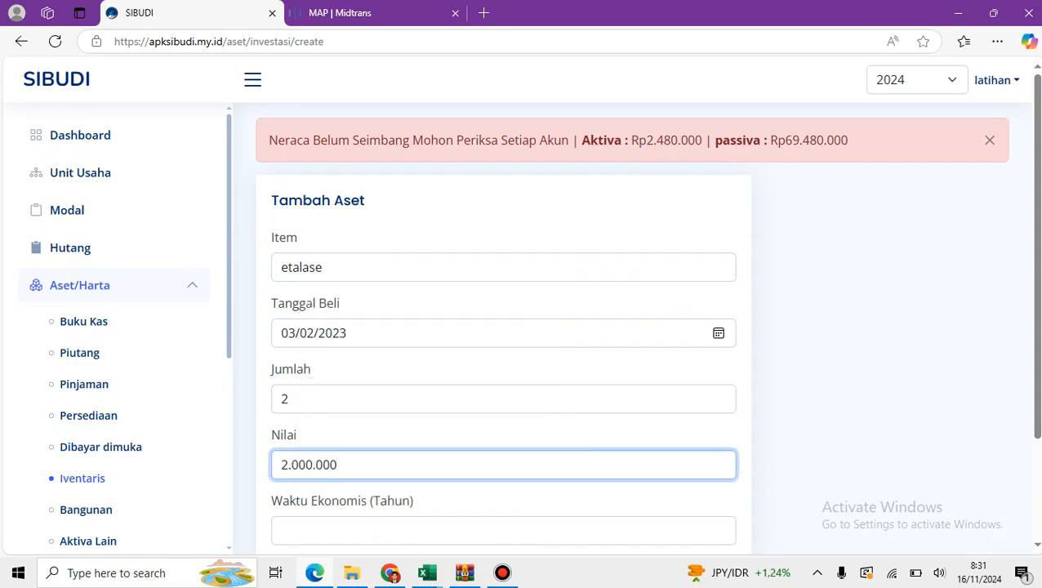
scroll(645, 327, "down", 1)
key("Tab")
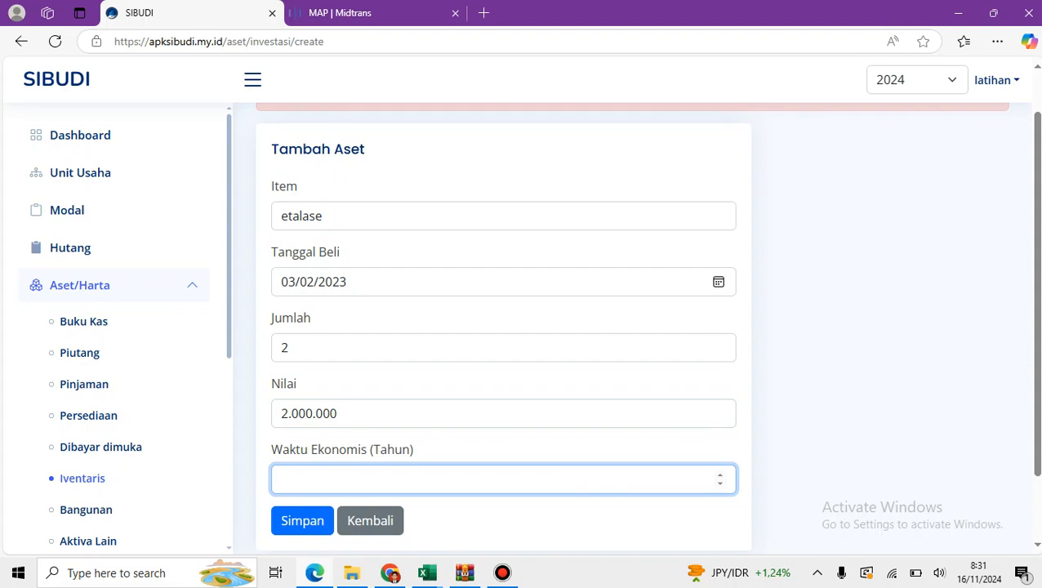
type("5")
key("Return")
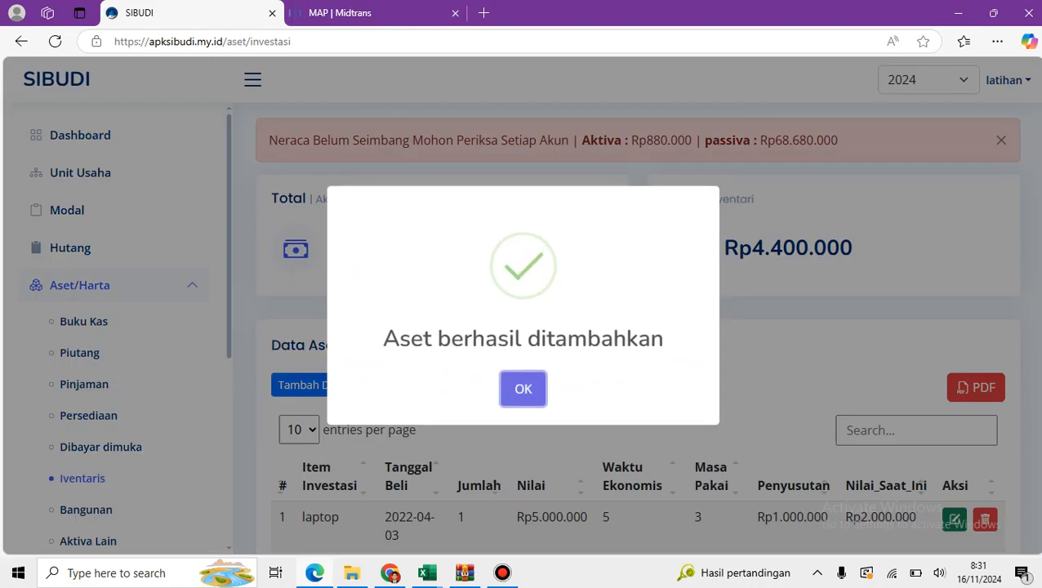
key("Return")
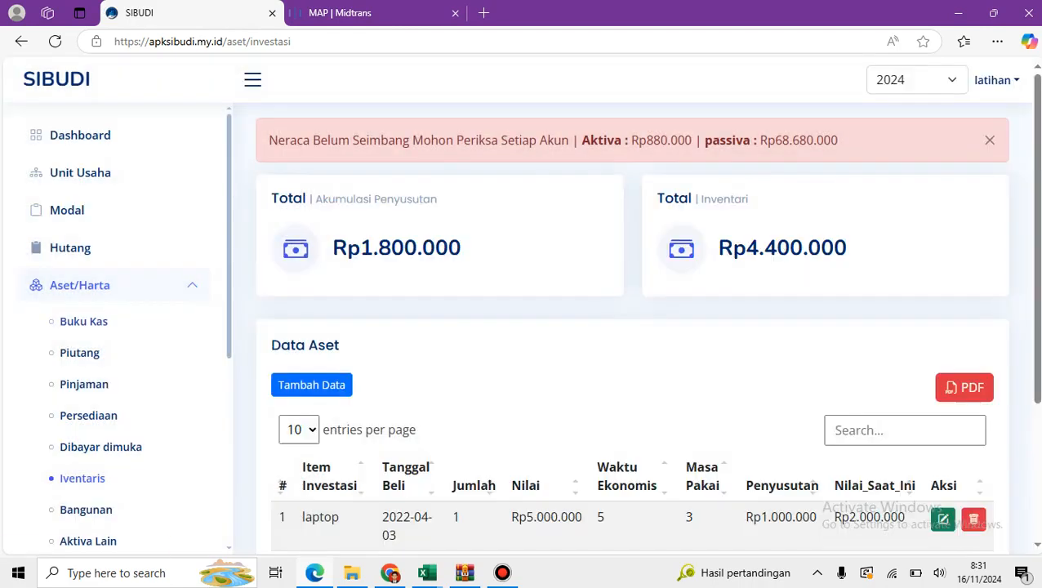
- Open the Neraca report under Laporan Keuangan
left_click(80, 284)
left_click(80, 285)
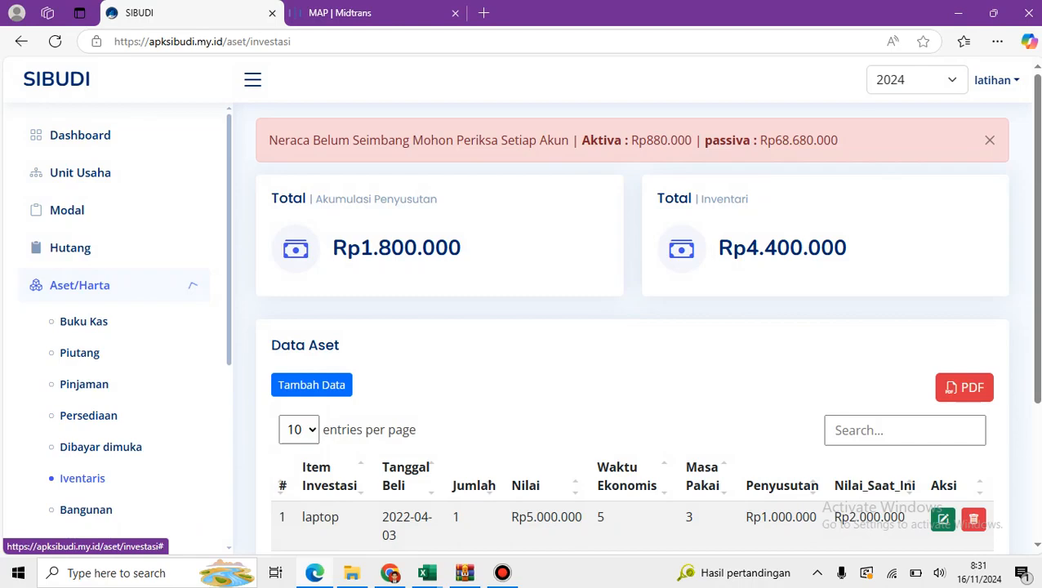
left_click(80, 285)
left_click(102, 473)
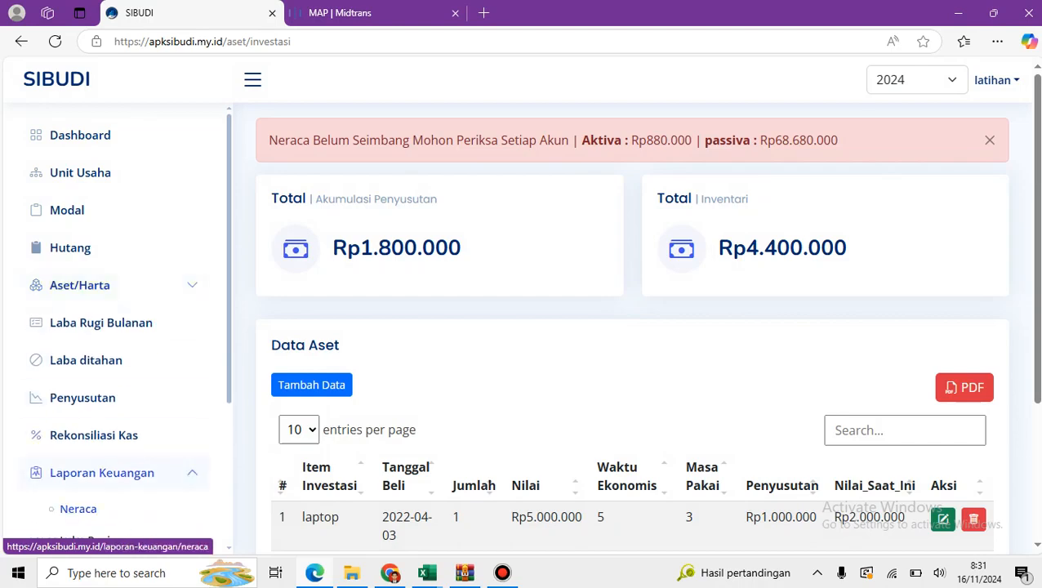
left_click(78, 509)
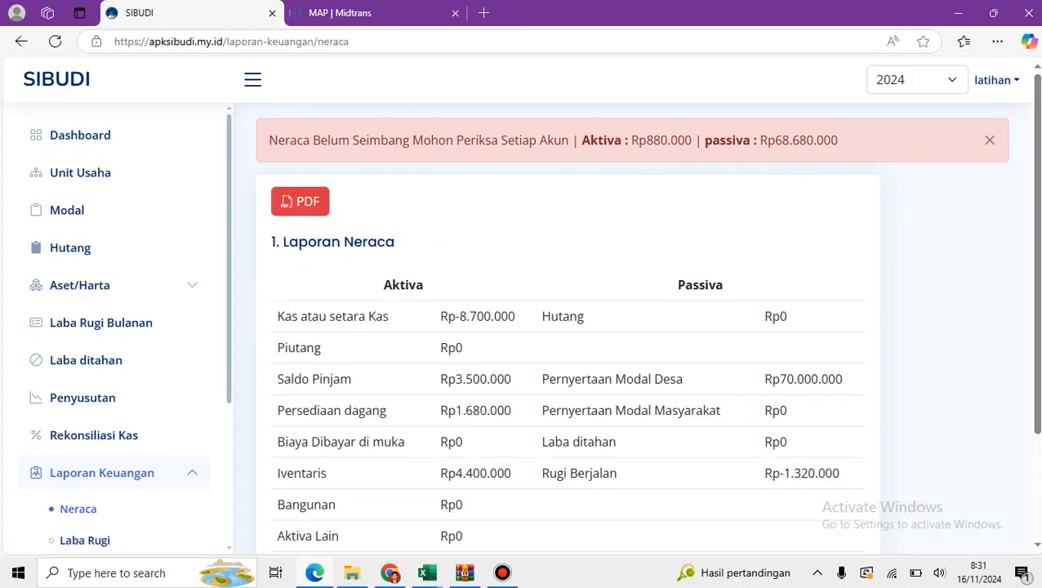
- Examine the Neraca amounts for Pernyertaan Modal Desa, Saldo Pinjam, Persediaan dagang, Iventaris and Rugi Berjalan
left_click_drag(764, 379, 841, 379)
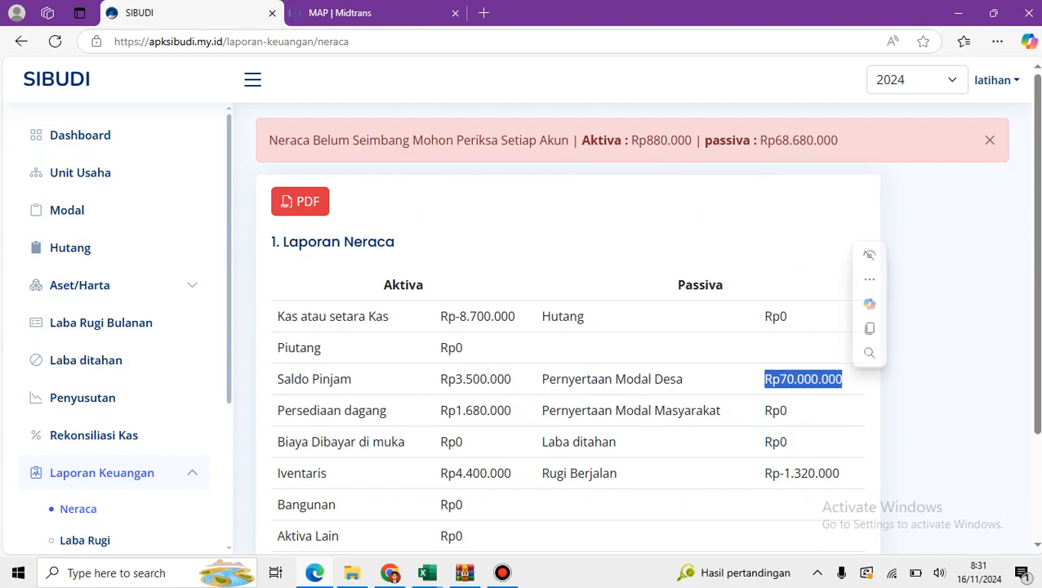
left_click_drag(441, 379, 504, 379)
left_click_drag(447, 410, 504, 410)
left_click_drag(440, 472, 511, 473)
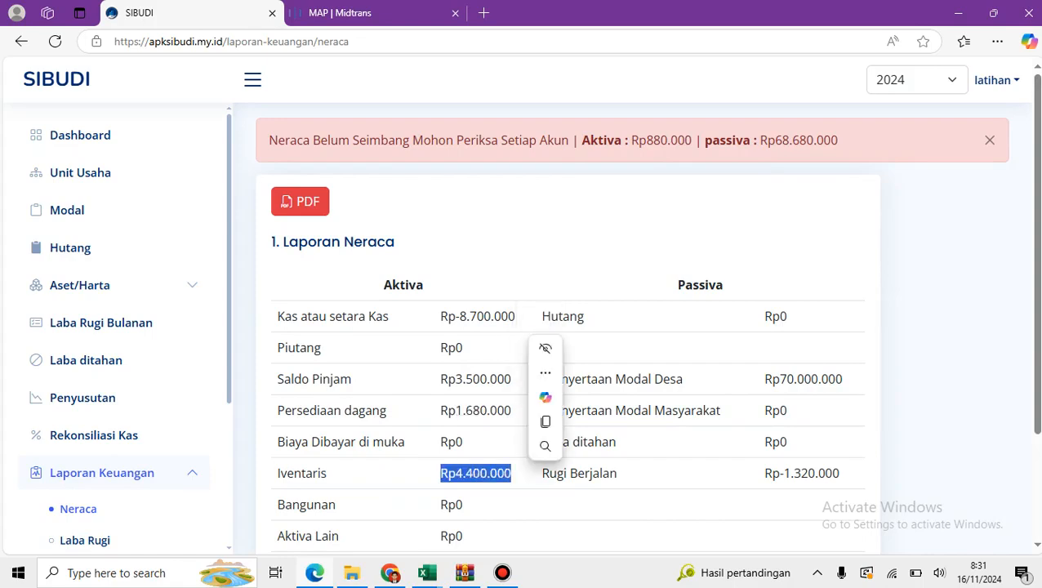
left_click_drag(764, 472, 839, 472)
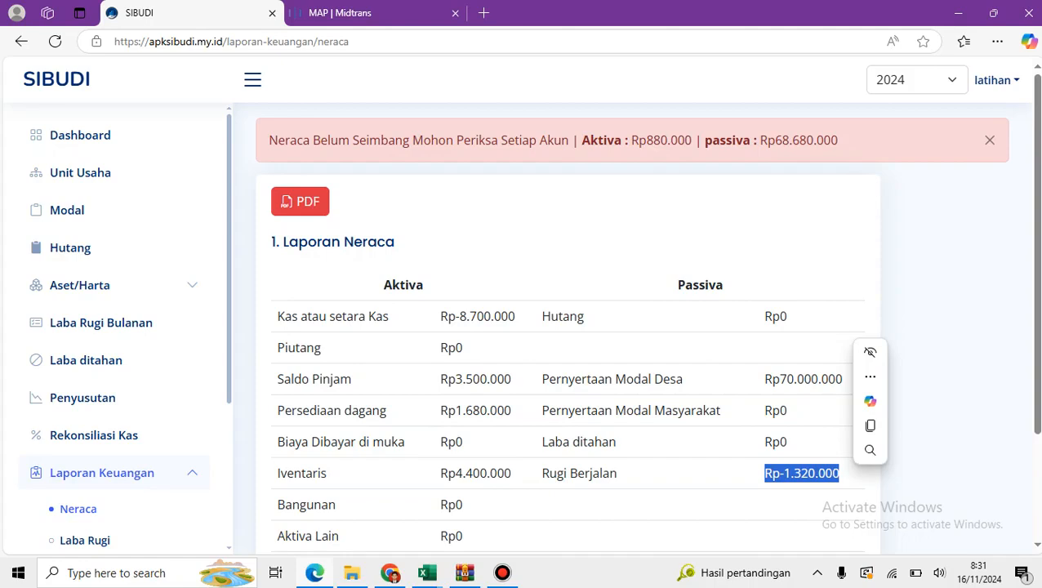
left_click(839, 473)
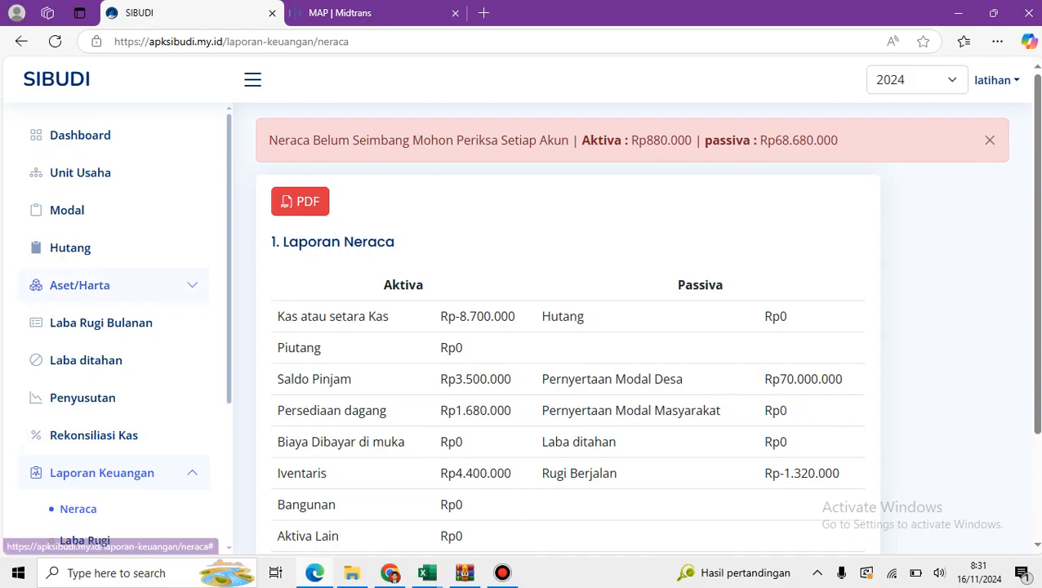
- Open Buku Kas and delete the 16 November Bunga Storan entry of Rp30.000
left_click(79, 285)
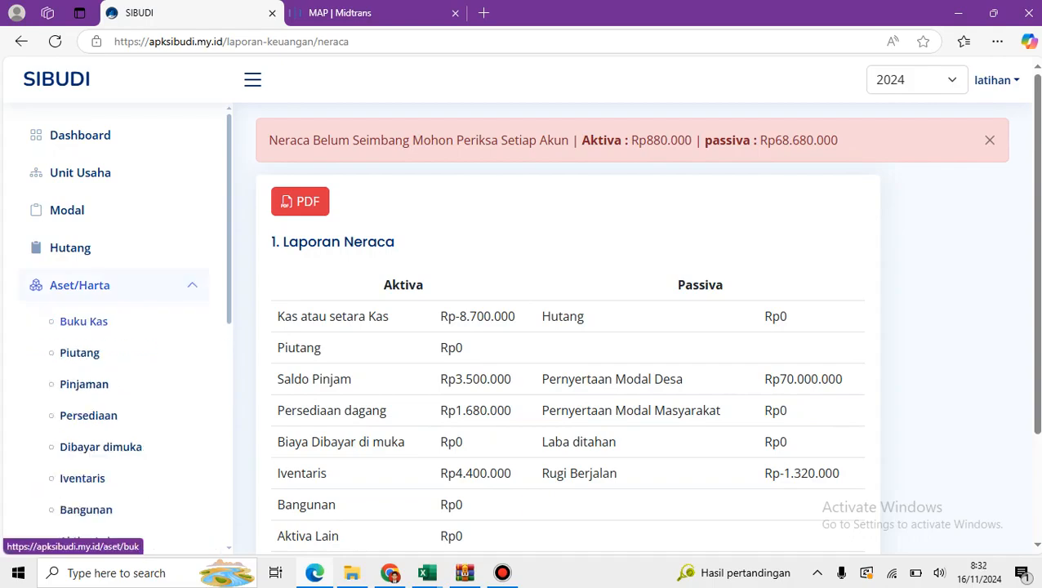
left_click(83, 321)
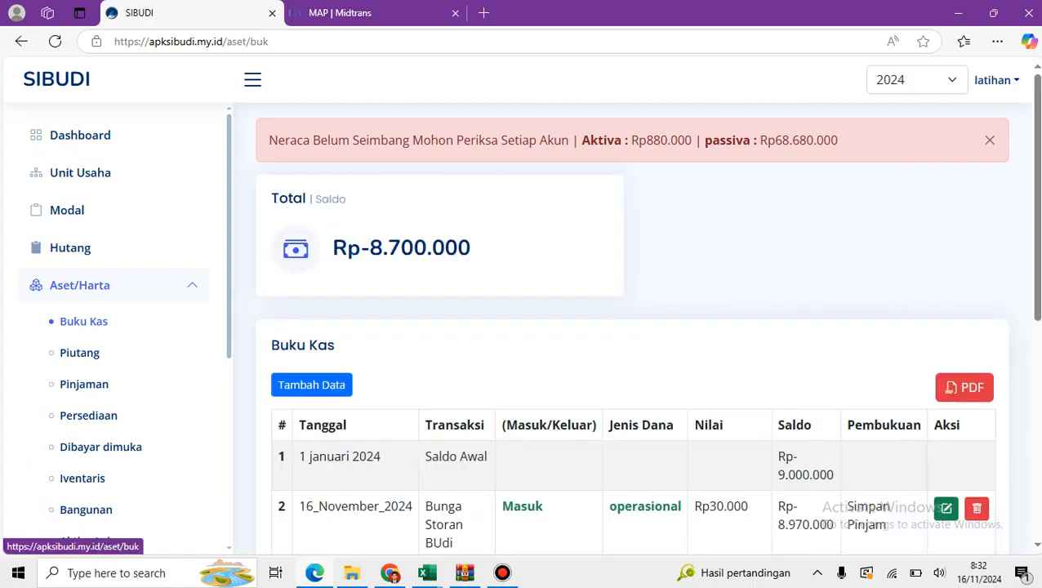
scroll(637, 327, "down", 4)
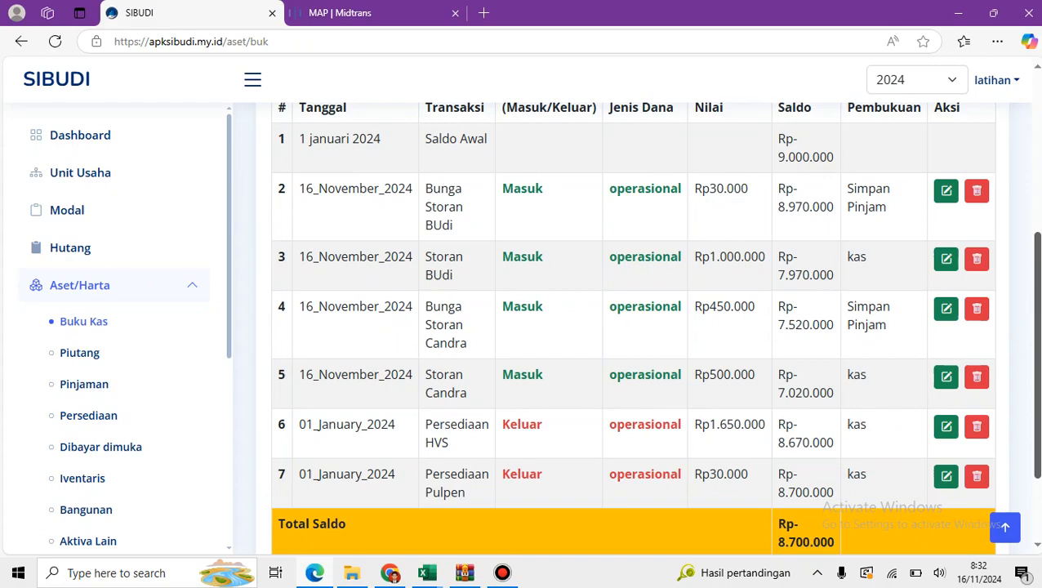
scroll(637, 327, "up", 2)
scroll(636, 326, "down", 2)
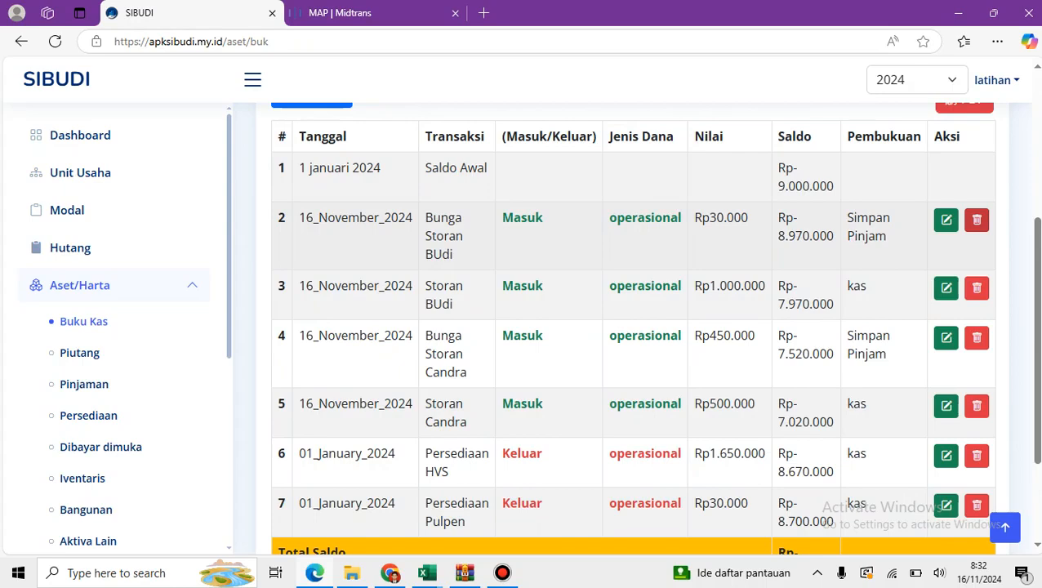
left_click(976, 220)
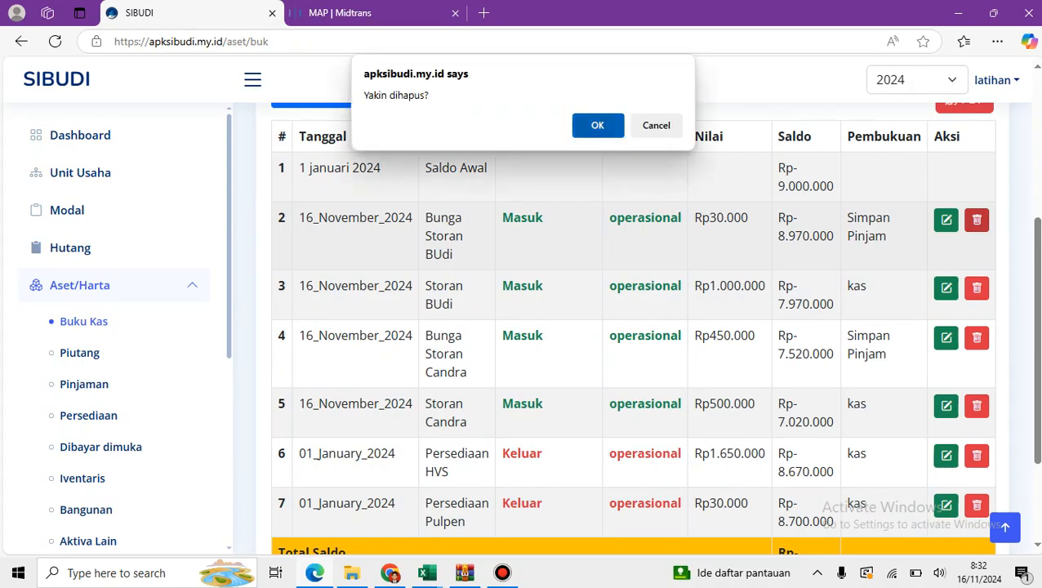
left_click(598, 125)
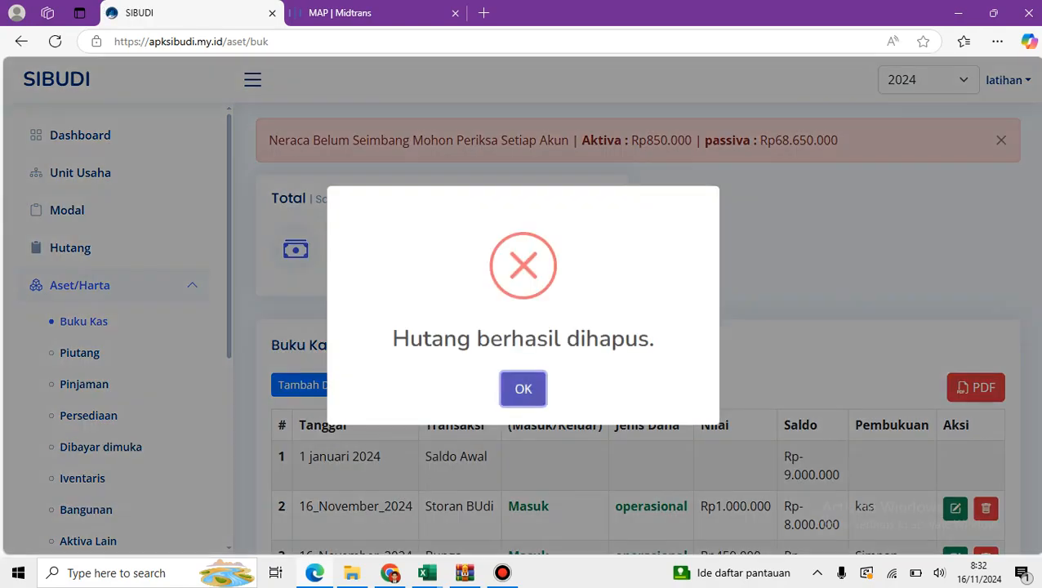
key("Return")
- Delete the Rp1.000.000 Storan entry and the Rp450.000 Bunga Storan entry from Buku Kas
scroll(632, 327, "down", 1)
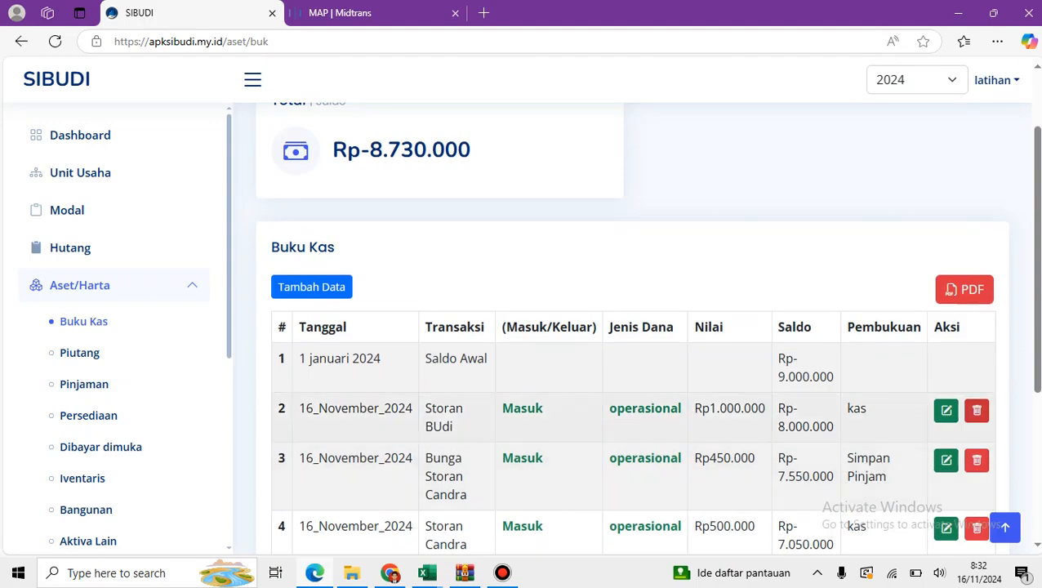
left_click(976, 410)
key("Return")
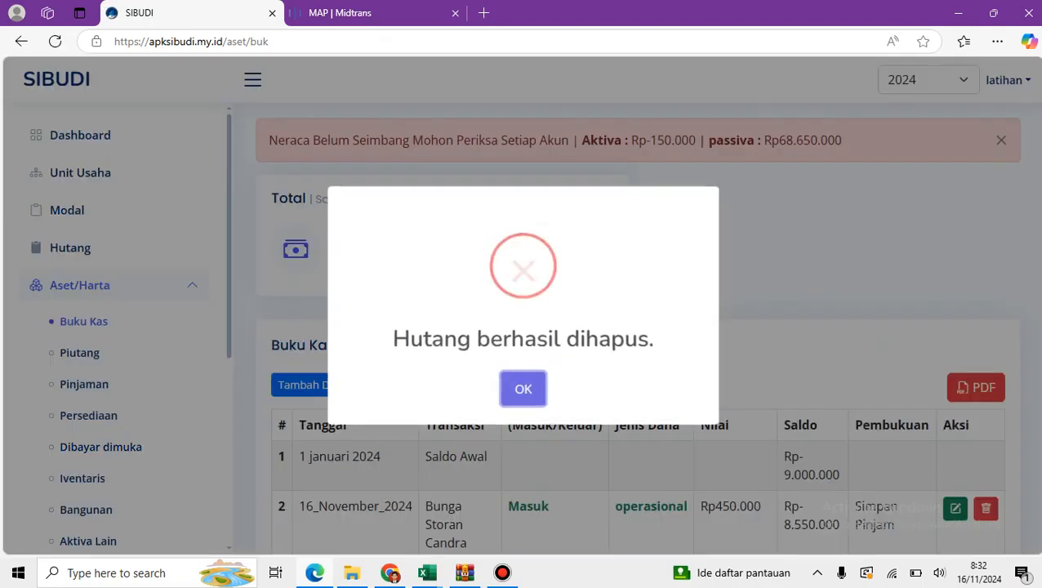
scroll(572, 220, "down", 4)
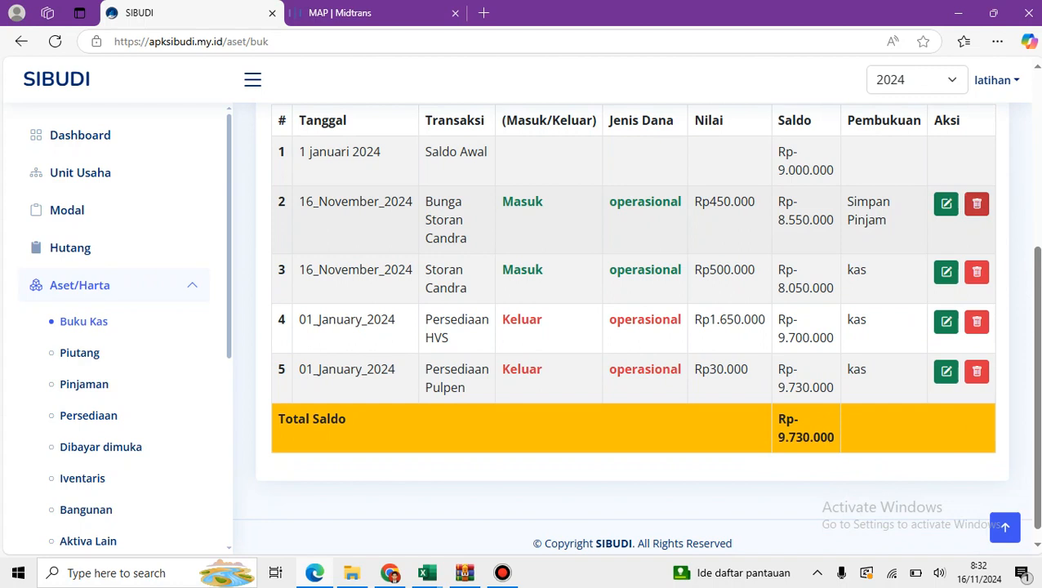
left_click(976, 203)
left_click(598, 123)
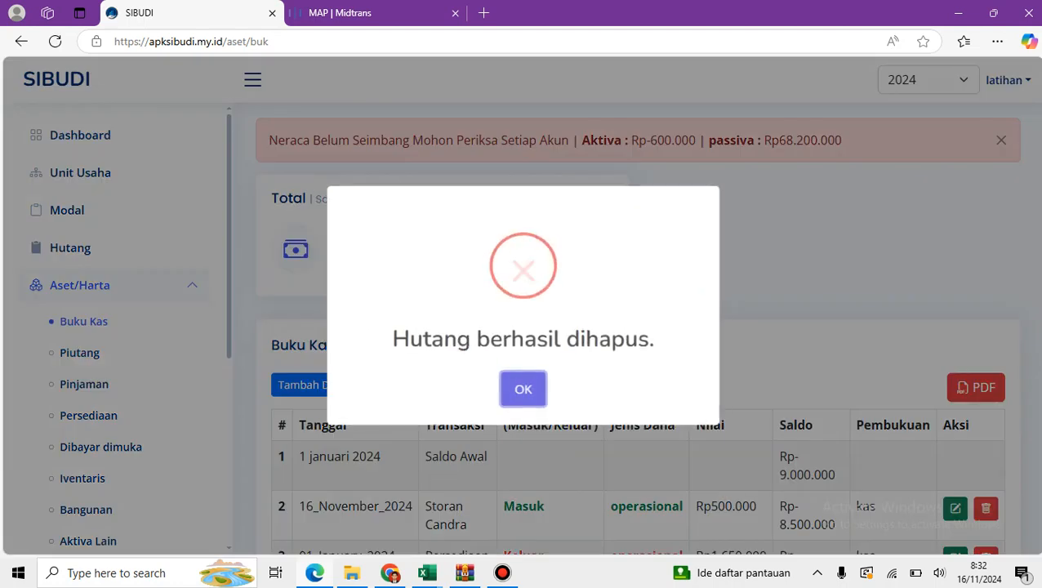
- Delete the Rp500.000 Storan entry dated 16 November from Buku Kas
scroll(964, 368, "down", 2)
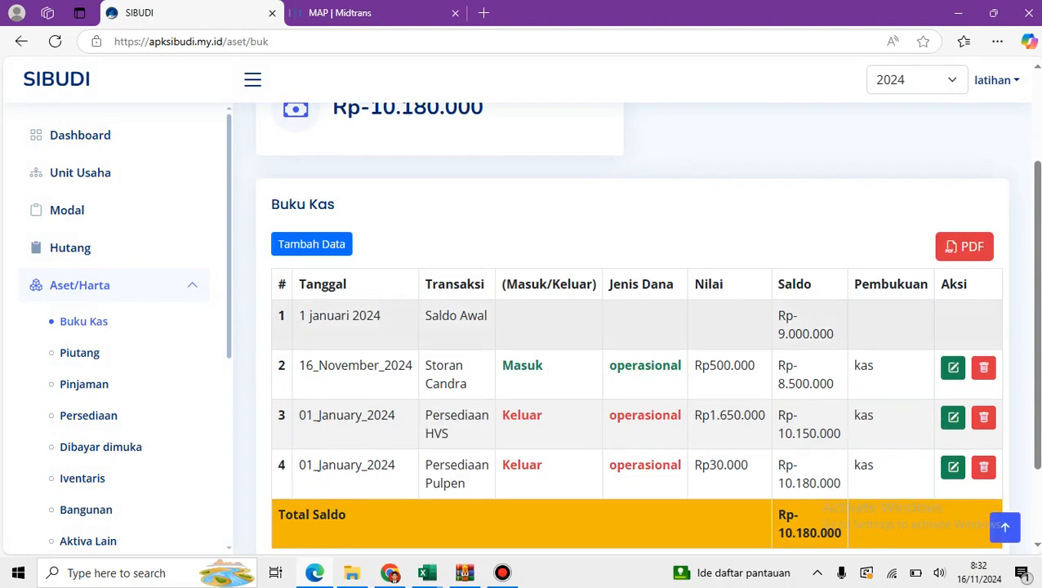
left_click(983, 367)
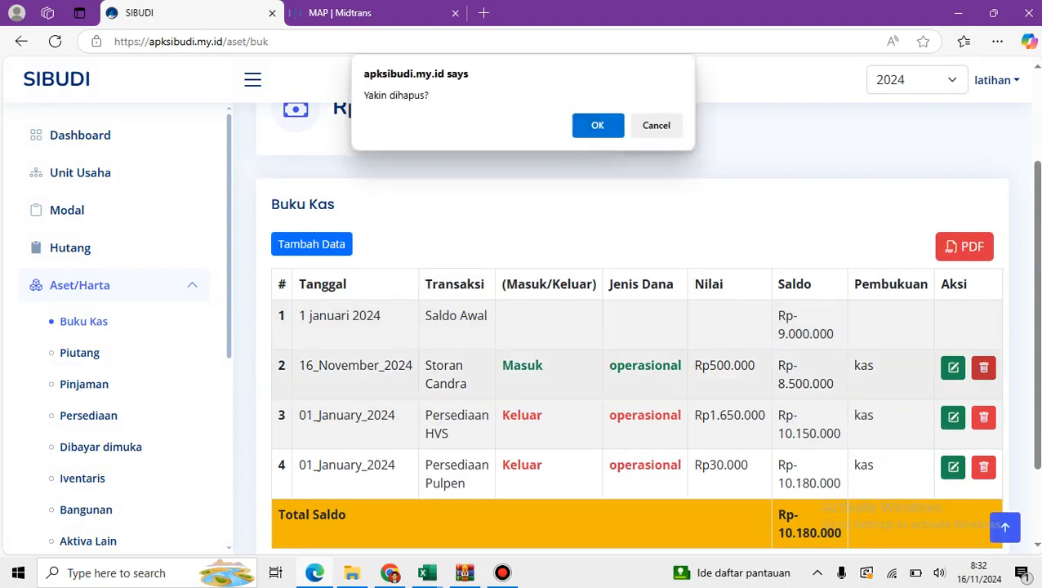
left_click(597, 125)
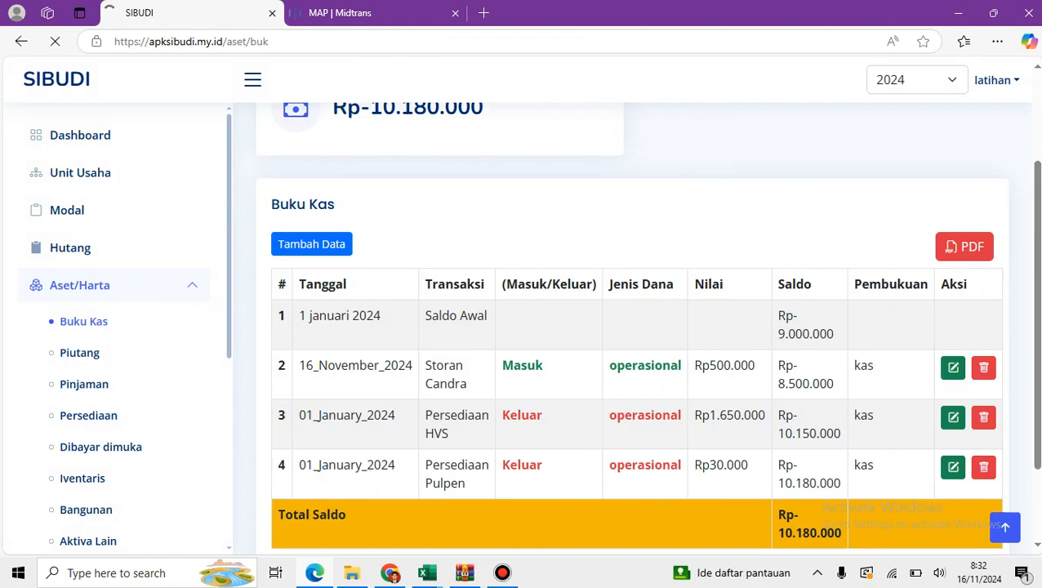
key("Return")
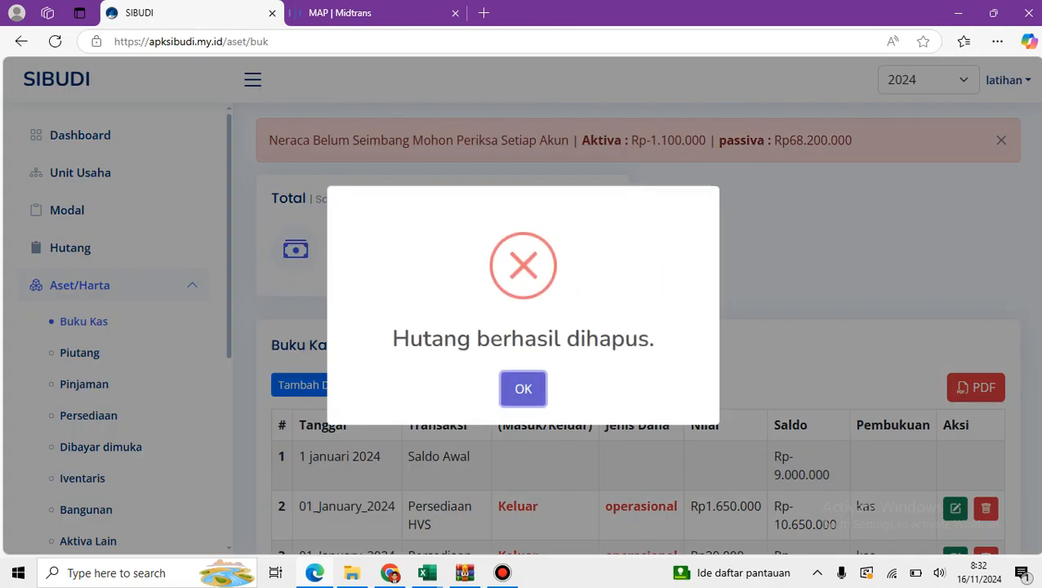
- Delete the Rp1.650.000 Persediaan HVS entry and the Rp30.000 Persediaan Pulpen entry from the 2024 Buku Kas
scroll(647, 331, "down", 2)
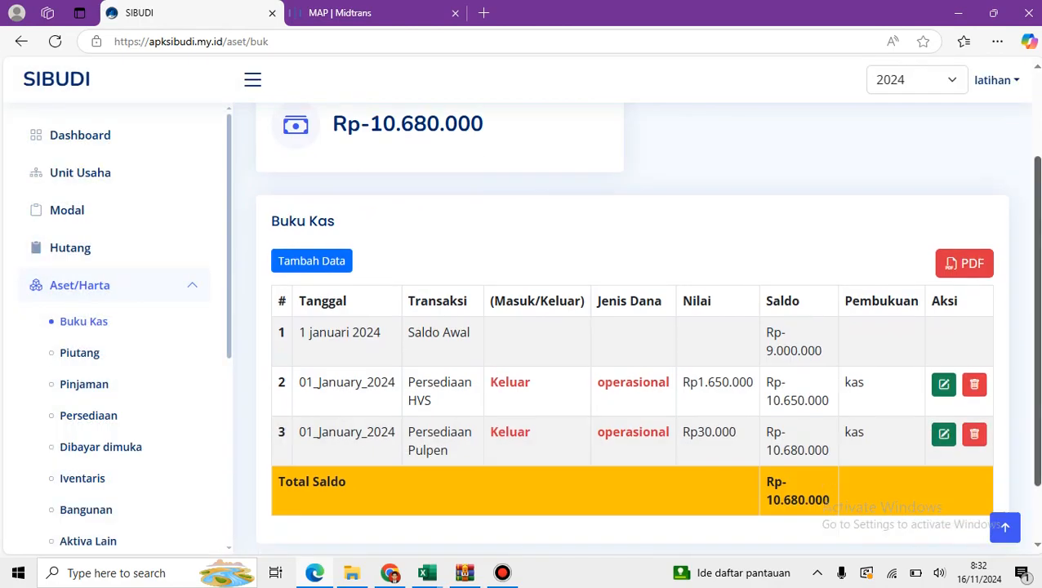
left_click(974, 383)
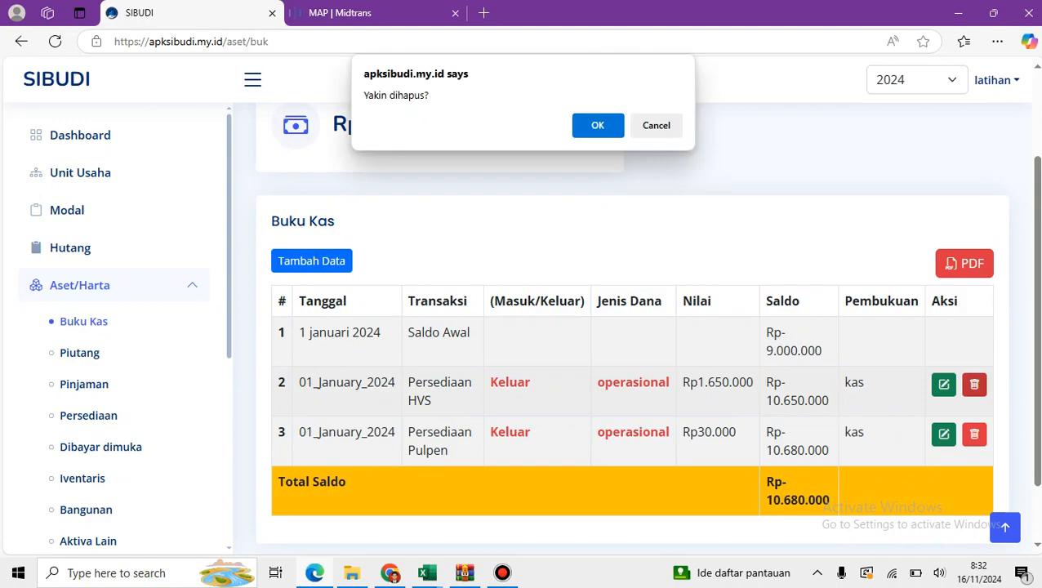
key("Return")
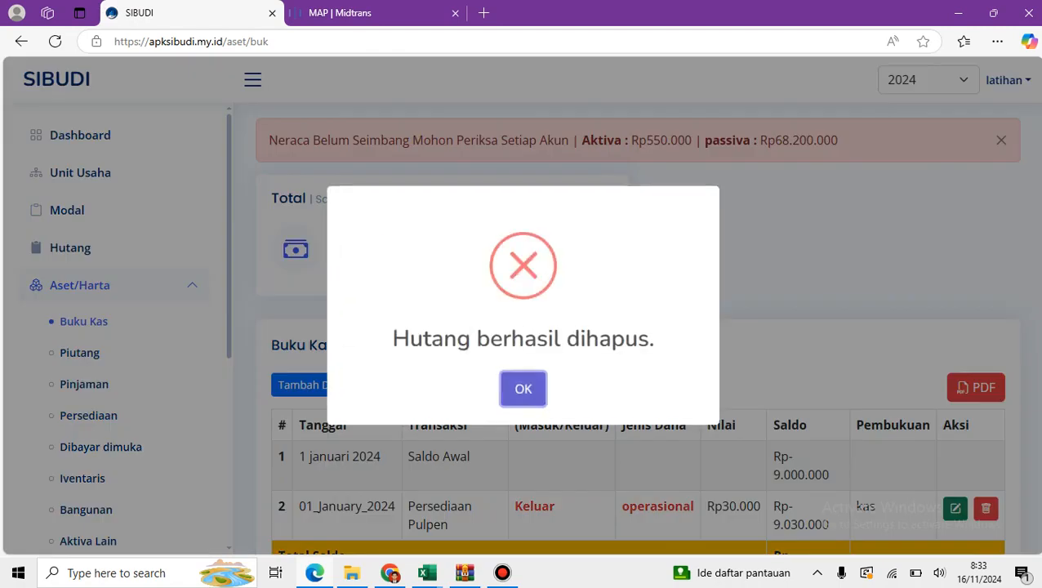
key("Return")
scroll(633, 326, "down", 1)
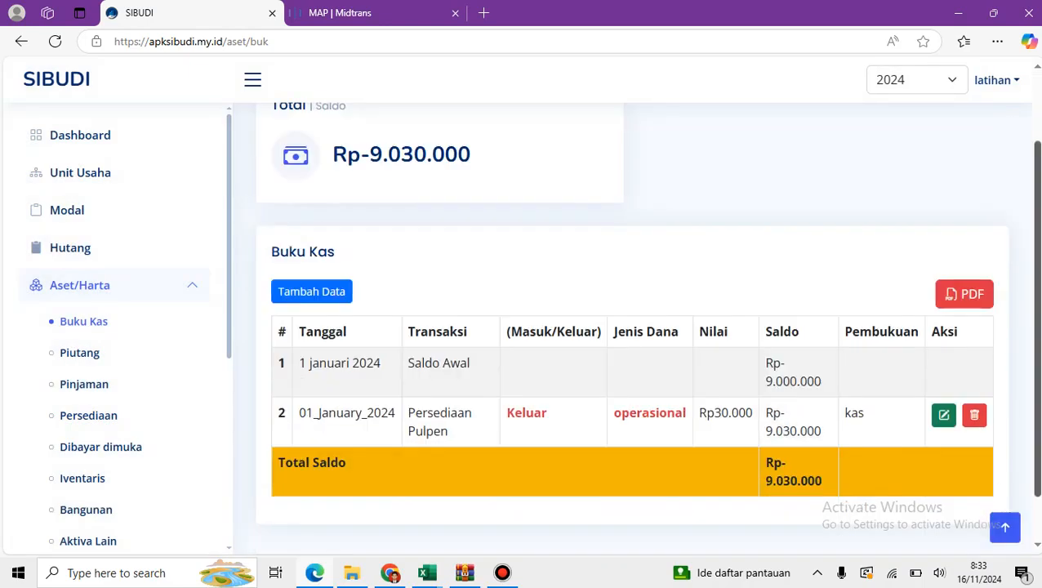
left_click(974, 415)
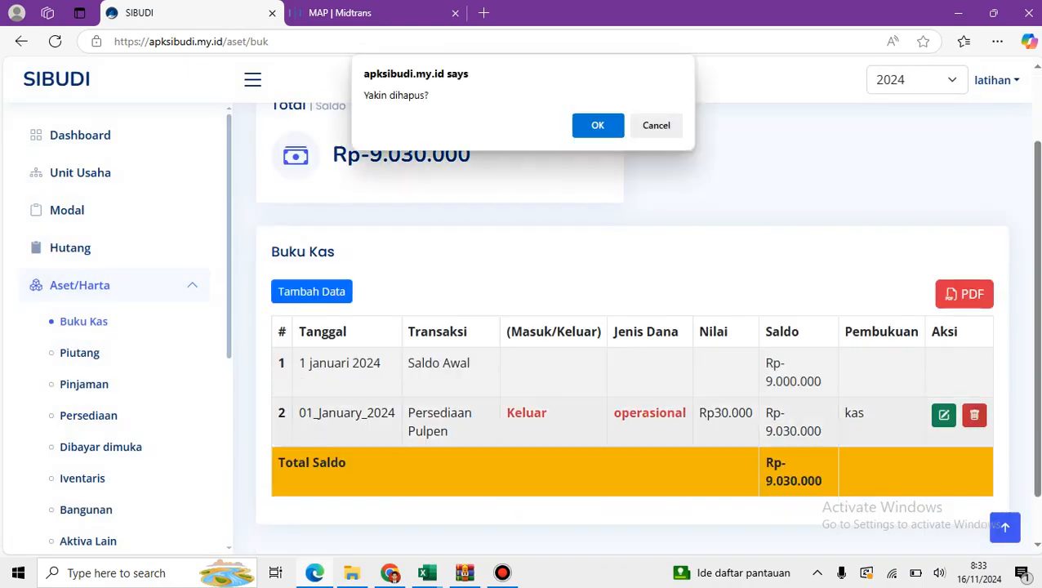
key("Return")
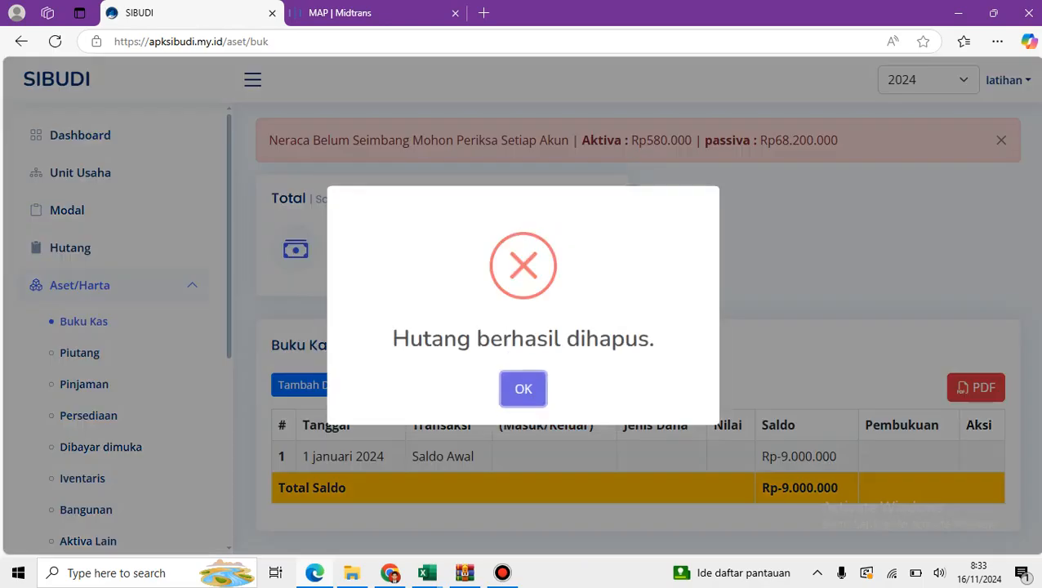
key("Return")
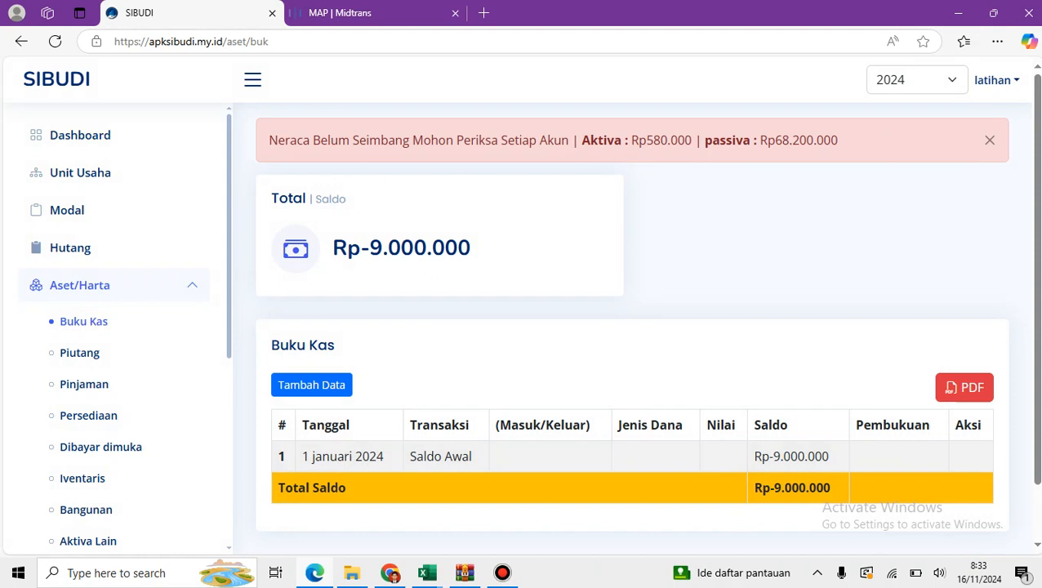
- Switch the year to 2023 and delete the Rp4.000.000 Investasi etalase entry from Buku Kas
left_click(917, 80)
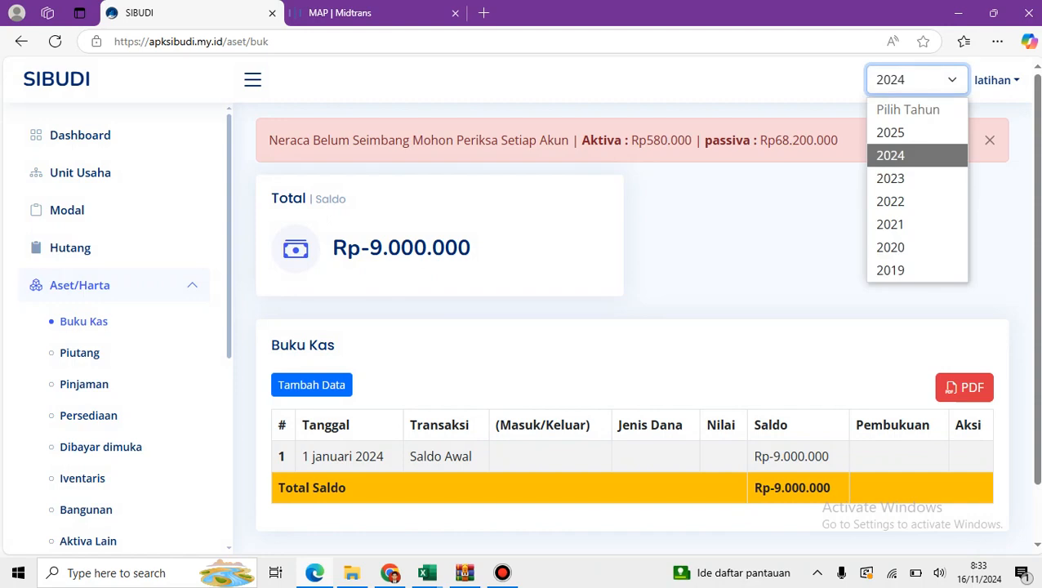
key("Down")
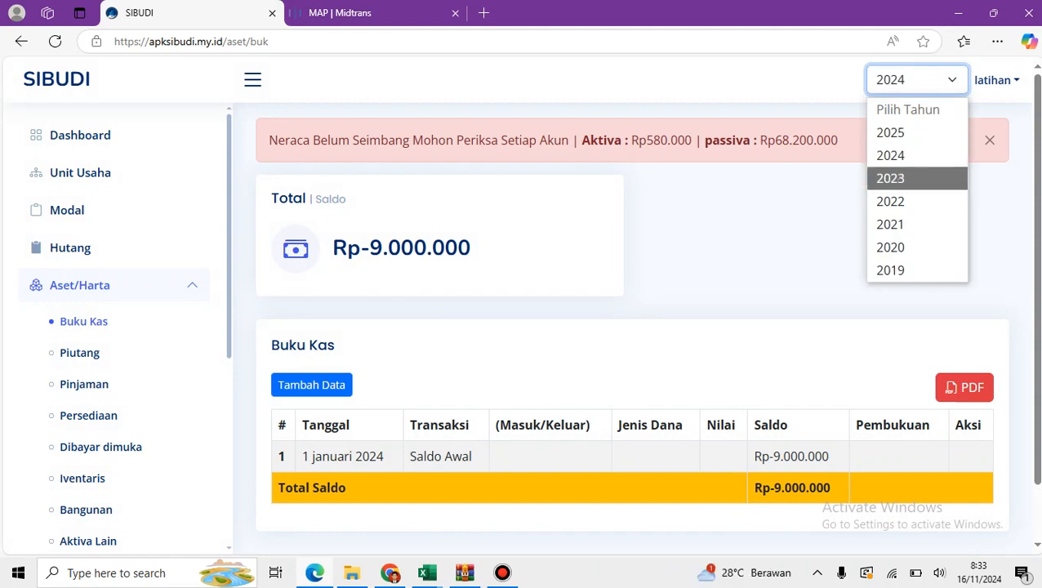
key("Return")
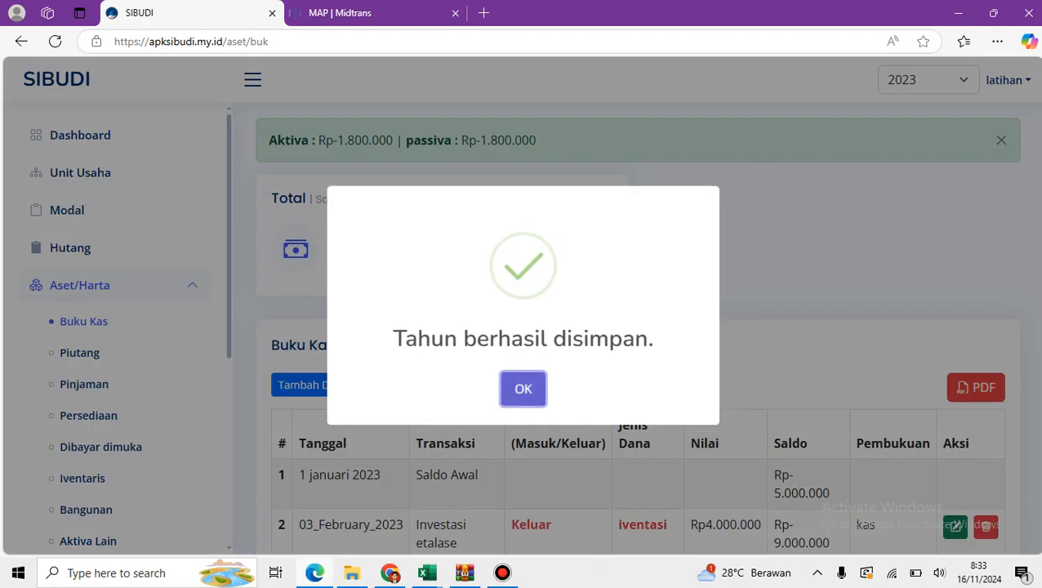
key("Return")
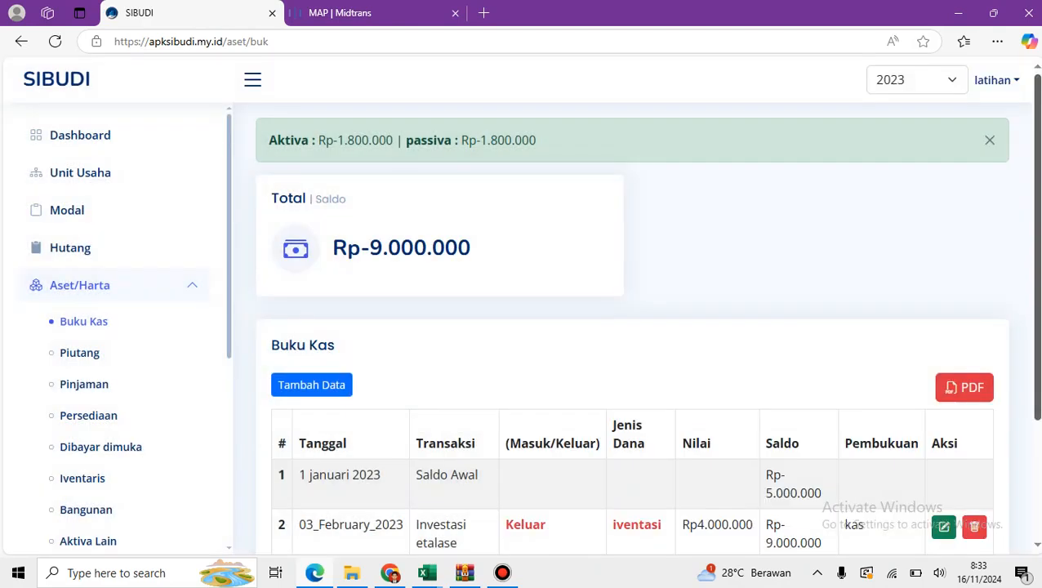
scroll(632, 384, "down", 1)
left_click(974, 429)
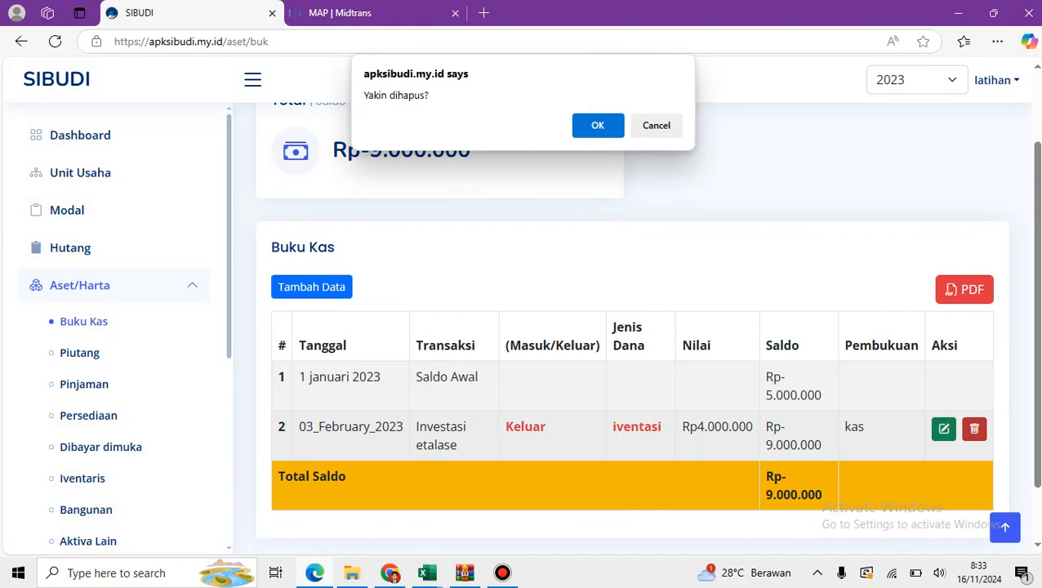
key("Return")
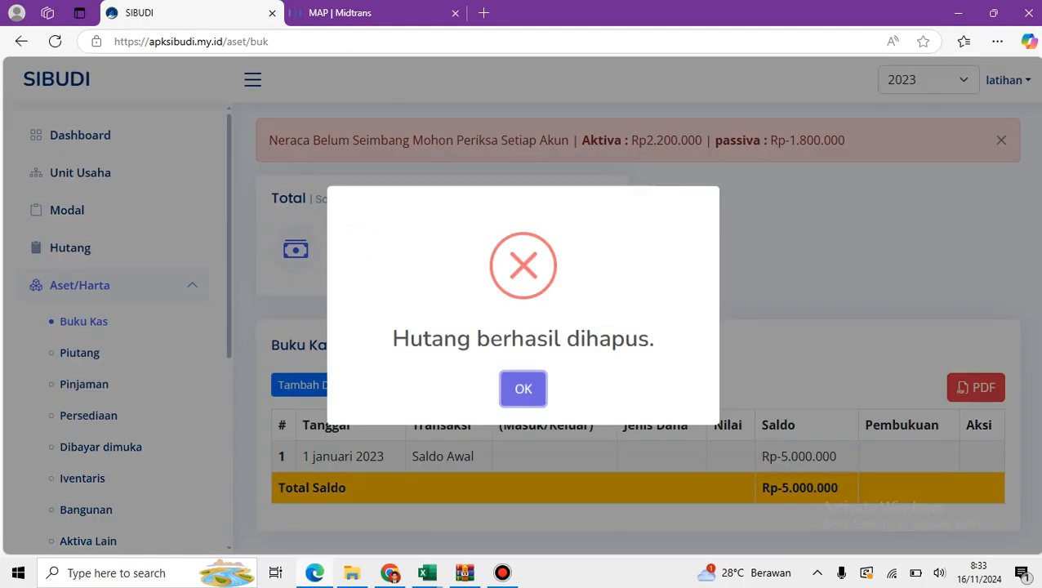
key("Return")
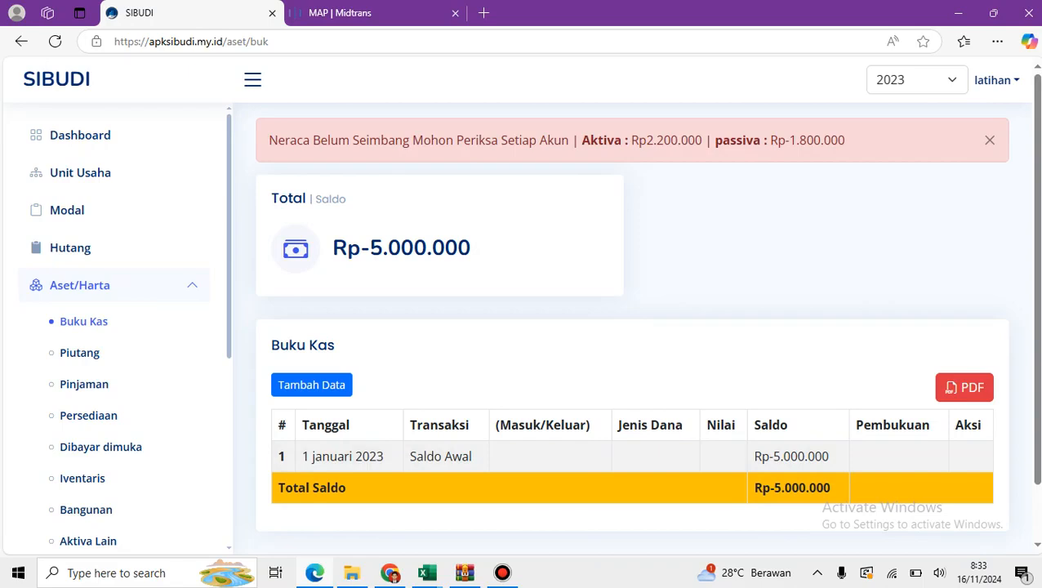
- Switch the year to 2022 and delete the Rp5.000.000 Investasi laptop entry from Buku Kas
left_click(917, 80)
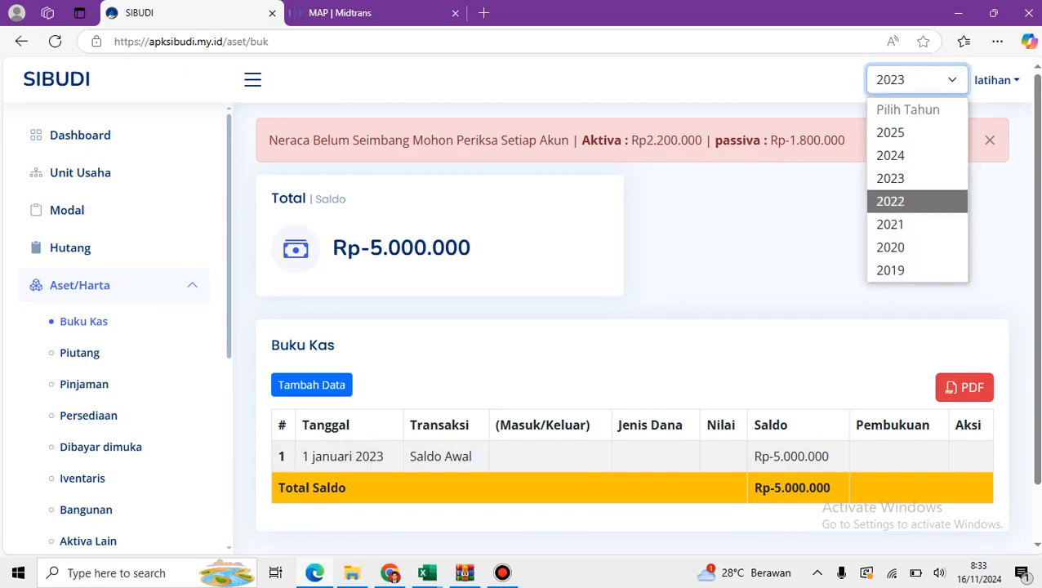
key("Return")
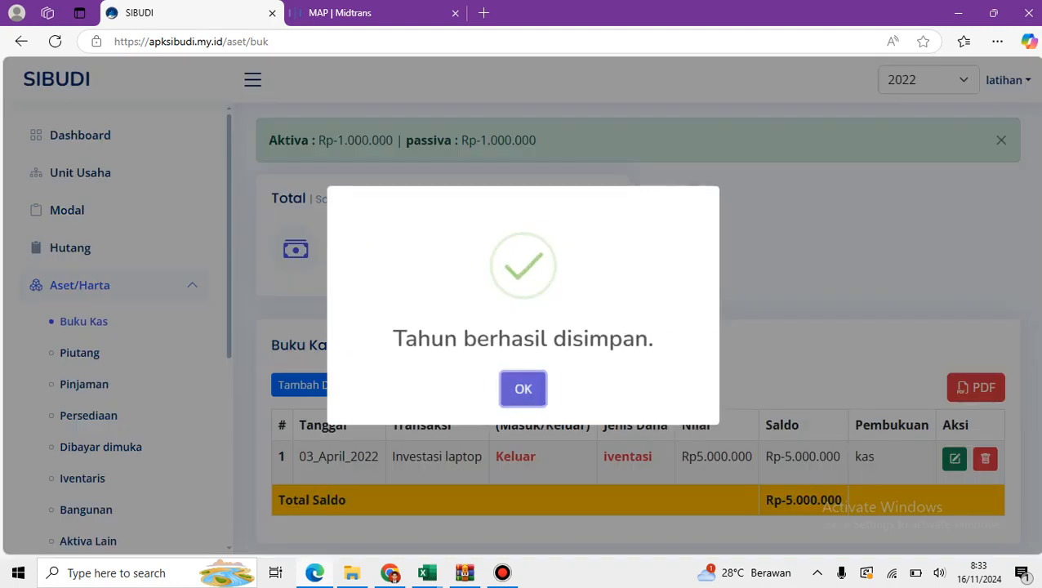
left_click(523, 389)
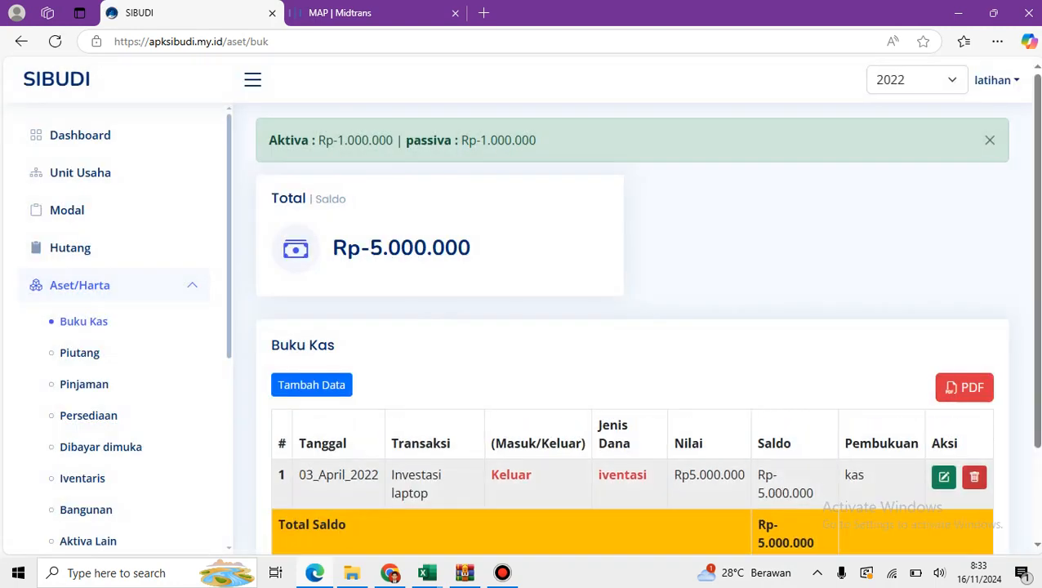
left_click(974, 477)
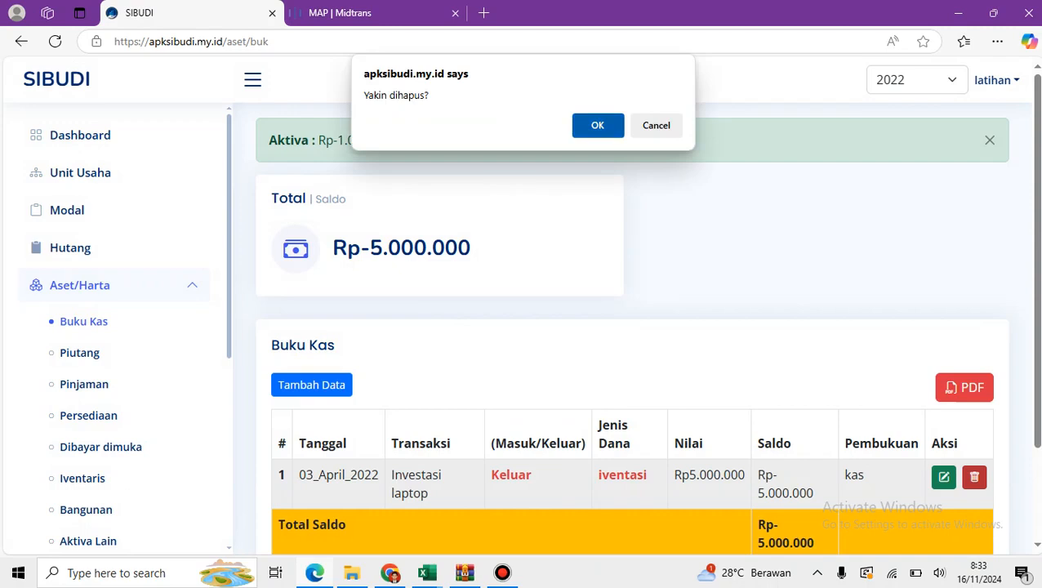
key("Return")
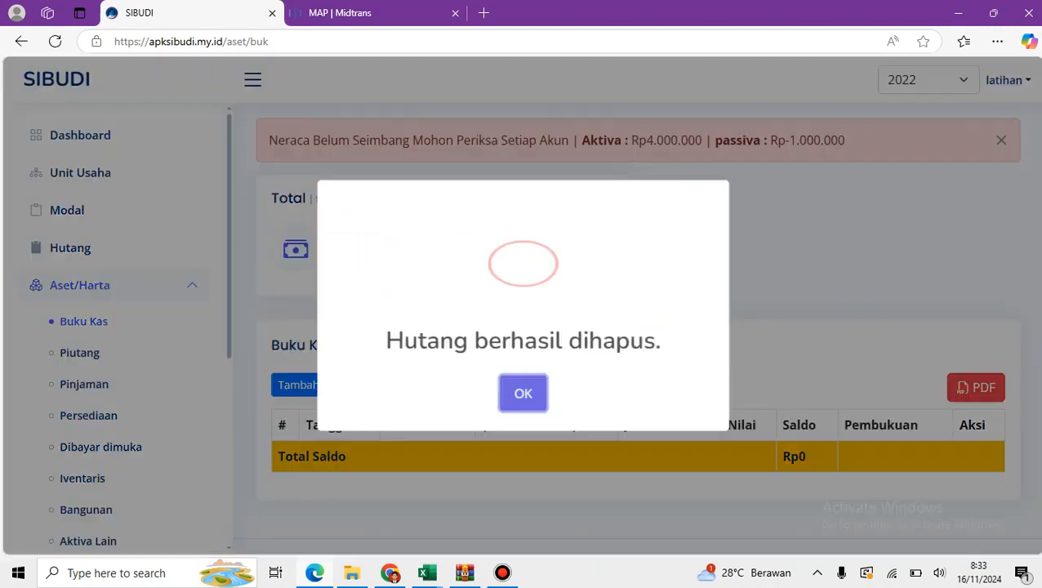
key("Return")
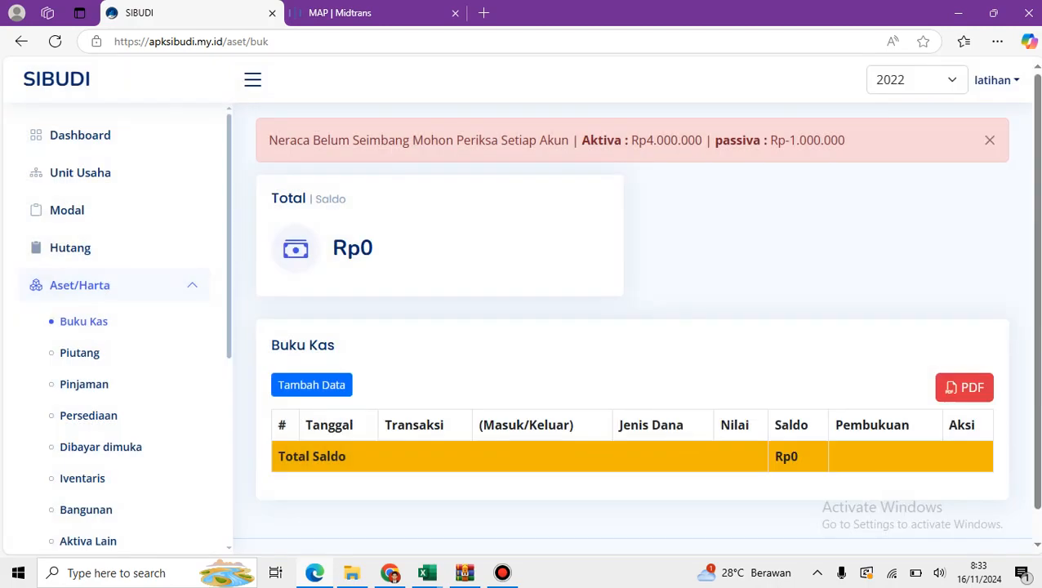
- Switch the year to 2025 to check its Buku Kas for remaining entries
left_click(917, 80)
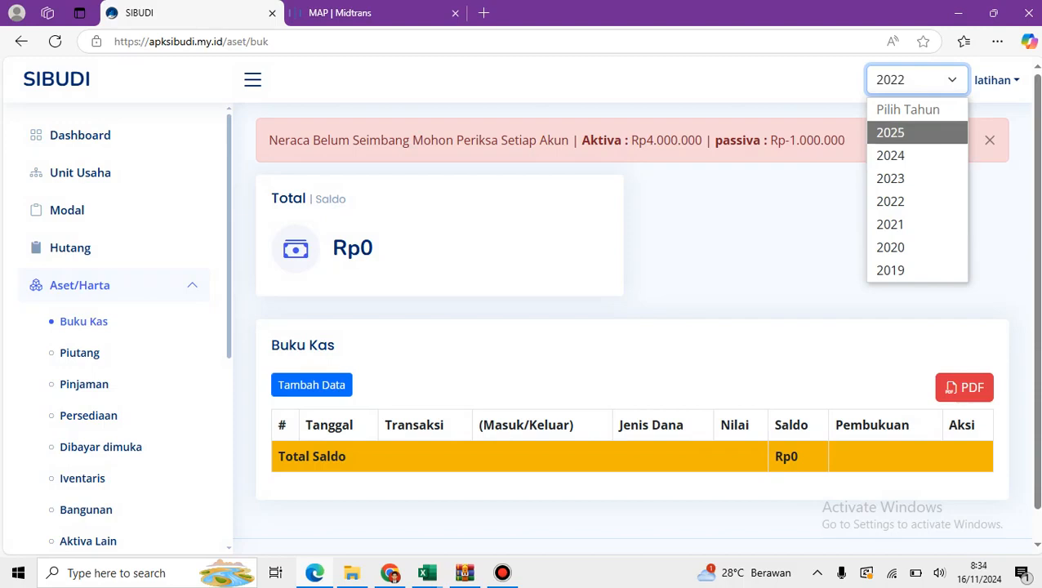
left_click(898, 133)
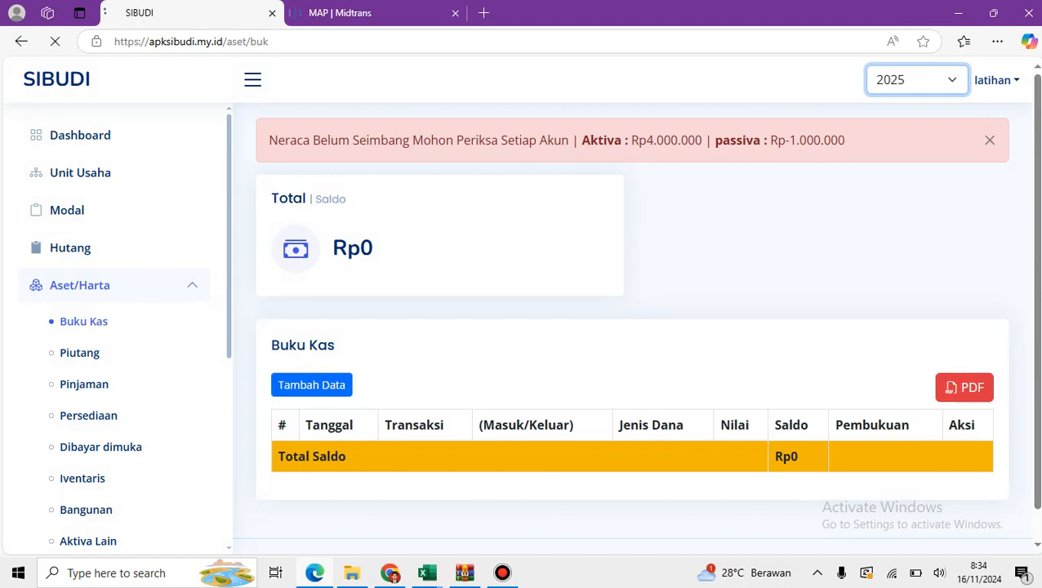
left_click(917, 80)
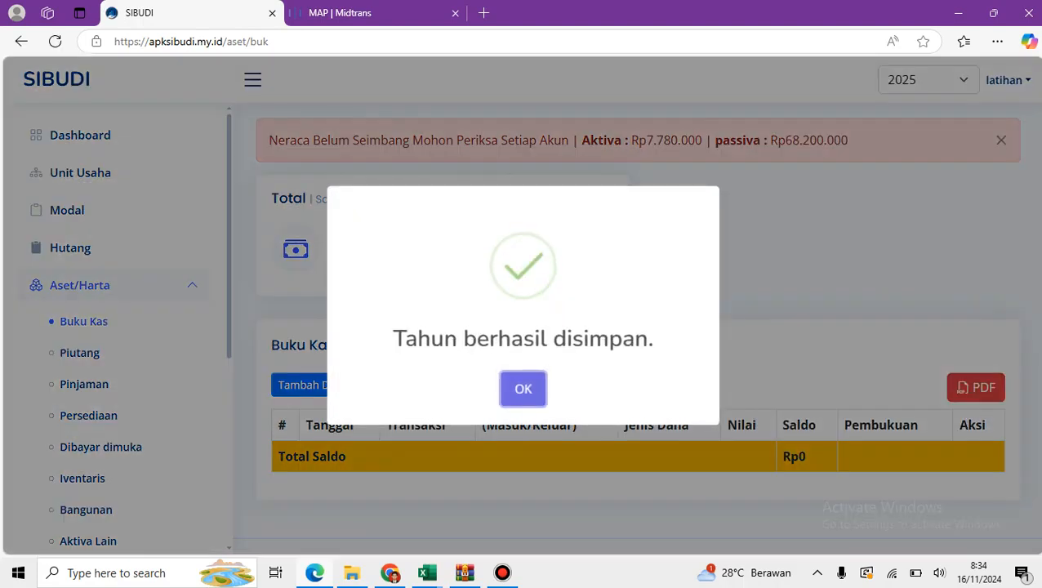
left_click(523, 388)
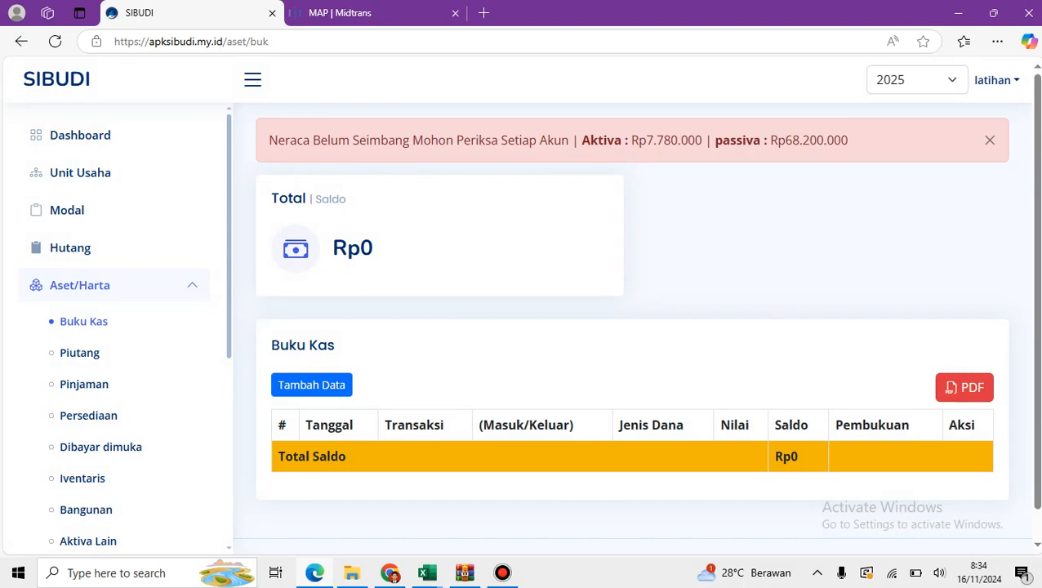
- Set the bookkeeping year to 2024 and acknowledge the year change
left_click(917, 80)
left_click(898, 156)
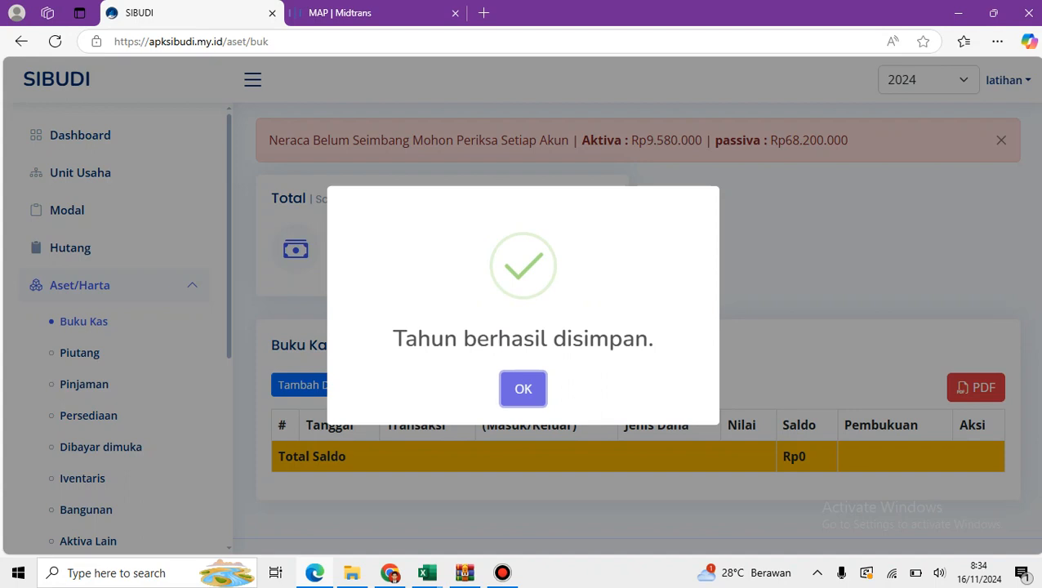
left_click(523, 388)
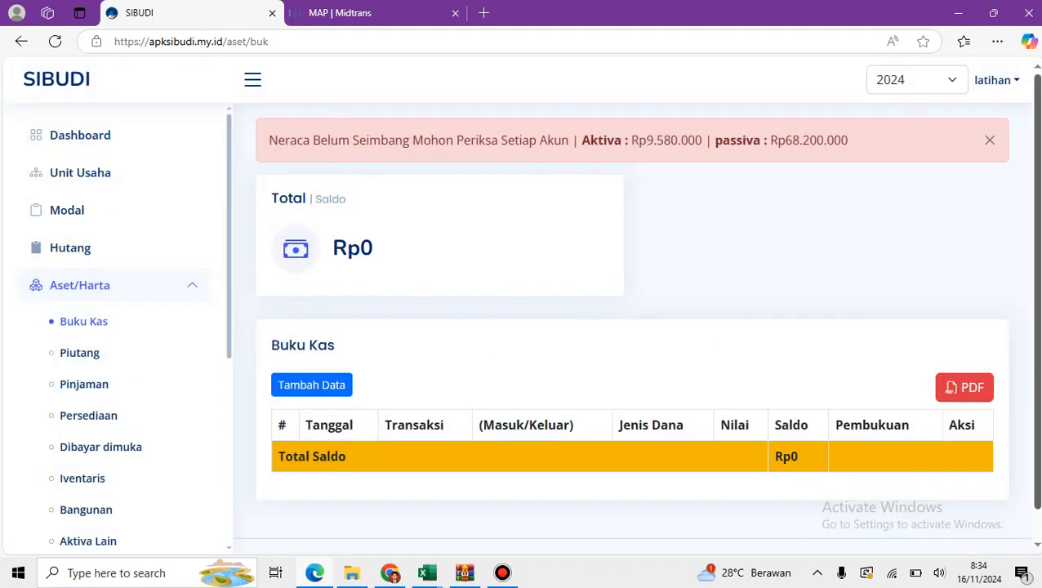
- Start a new Buku Kas entry and set its Tanggal to 01/01/2024
scroll(635, 313, "down", 1)
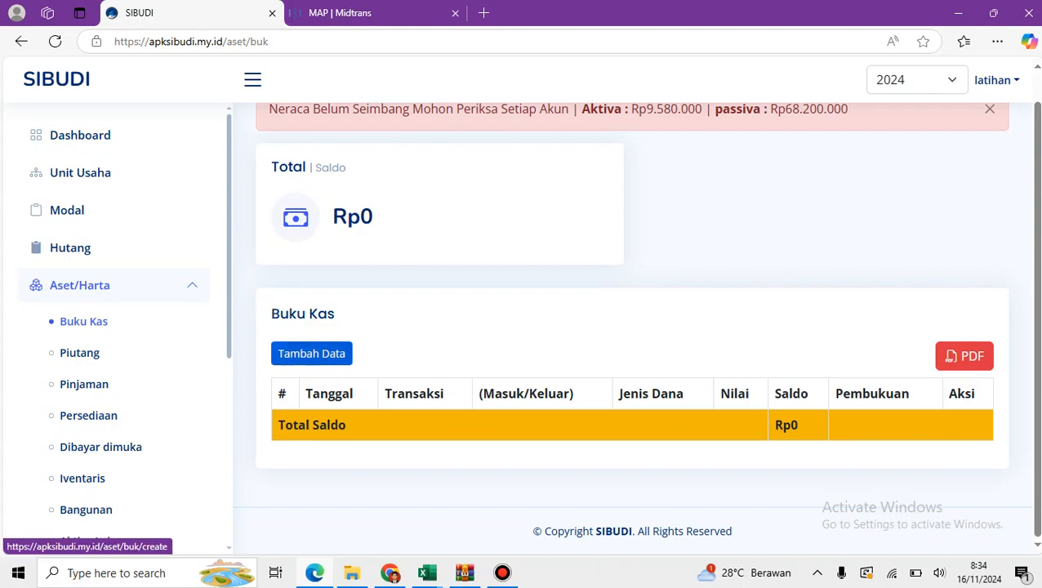
left_click(311, 353)
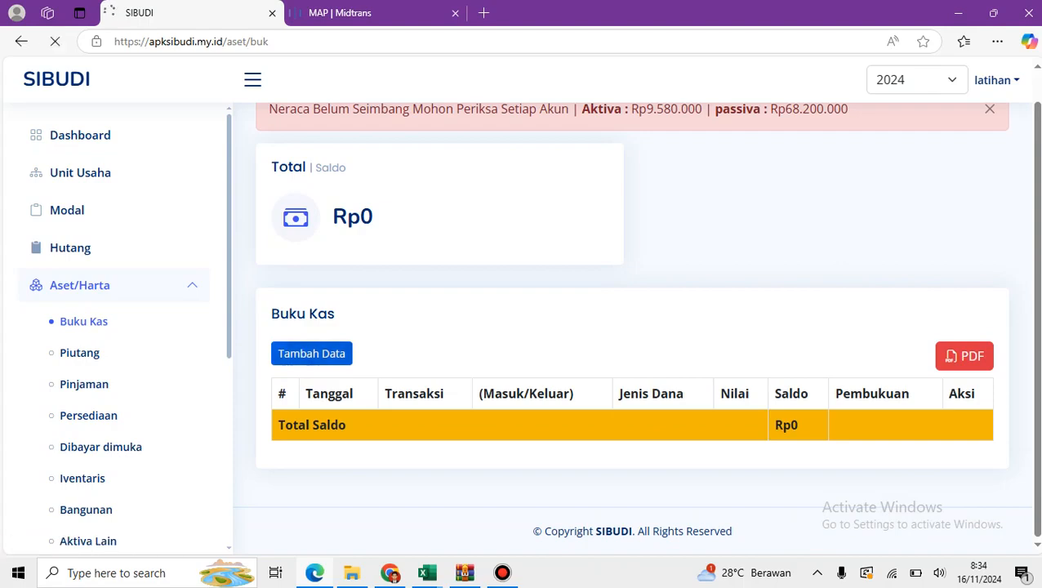
left_click(289, 264)
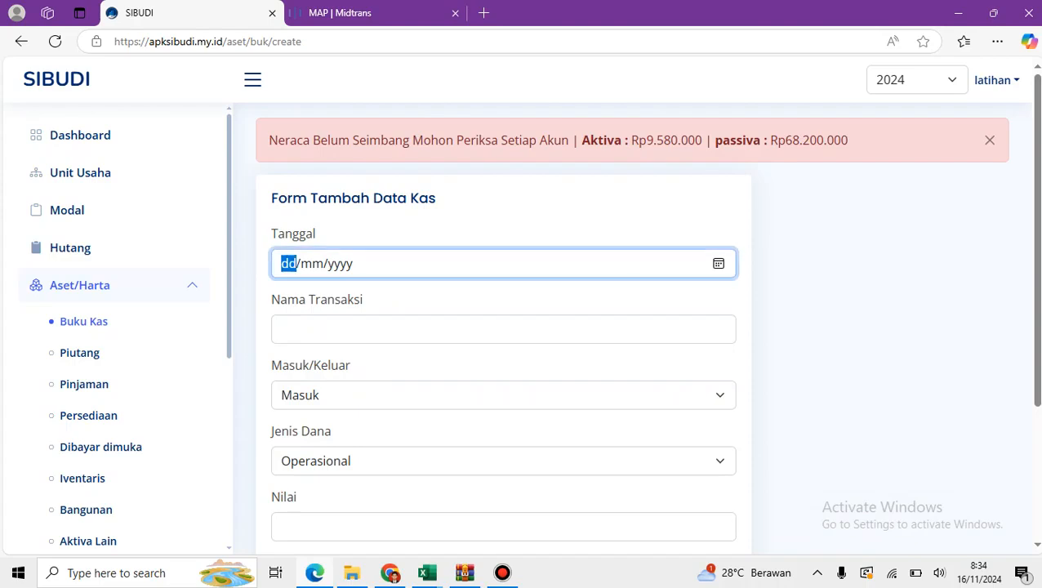
type("1/mm/yyyy")
key("Tab")
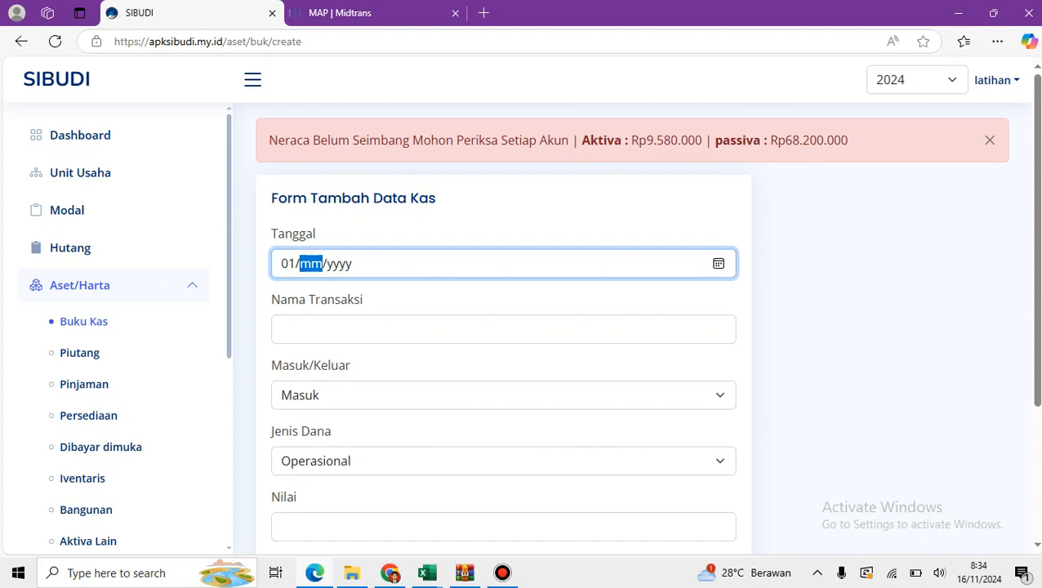
type("1")
key("Tab")
type("2024")
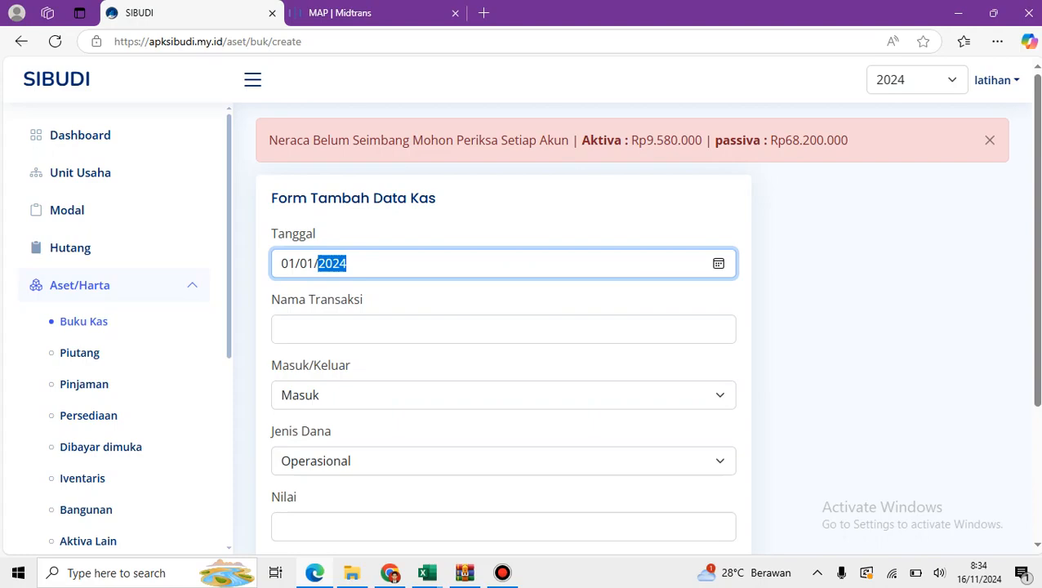
- Enter Saldo Awal as the Nama Transaksi and set Jenis Dana to Pendanaan
key("Tab")
type("Saldo")
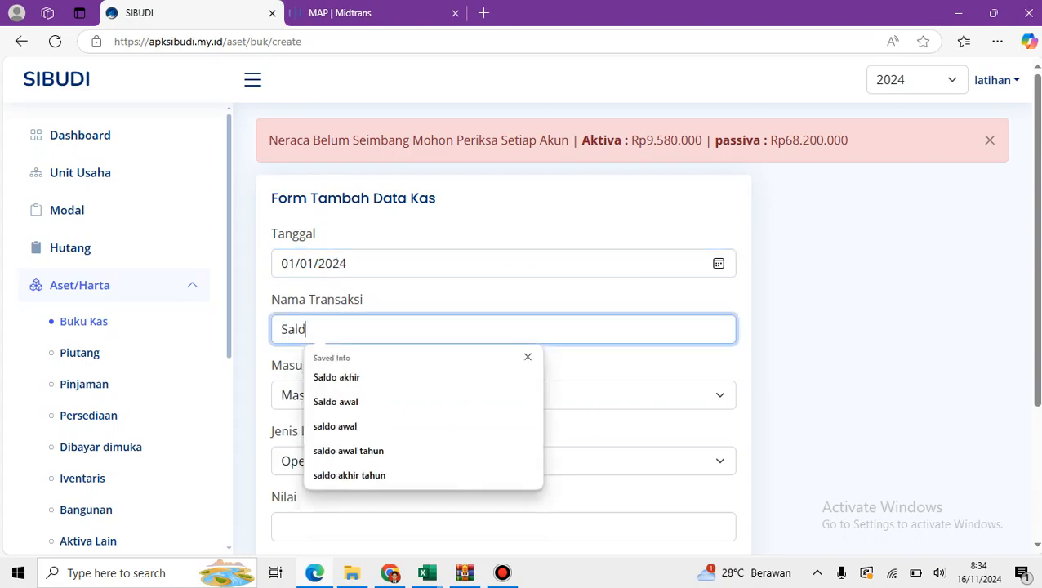
type(" Awal")
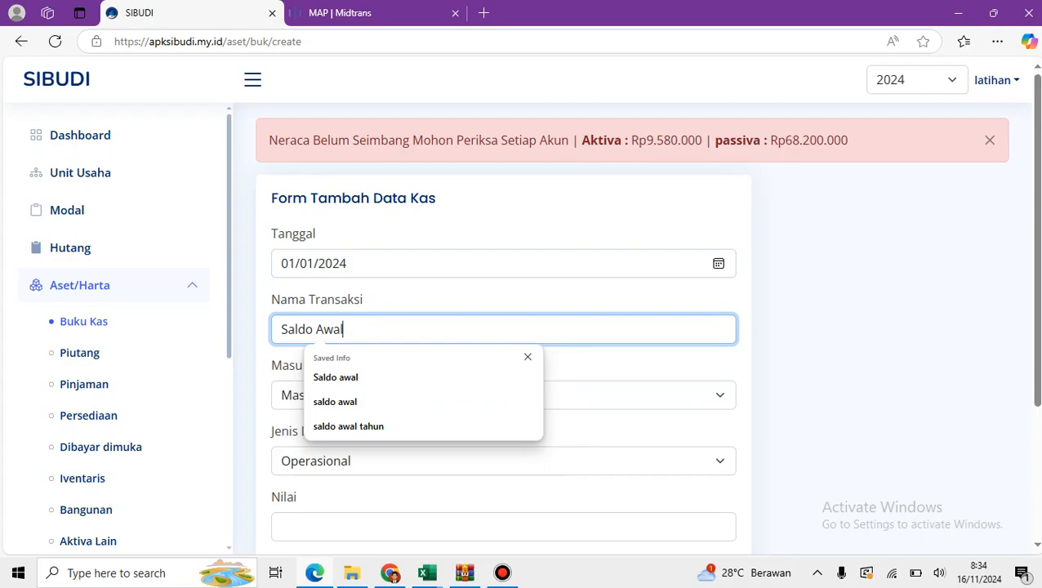
key("Tab")
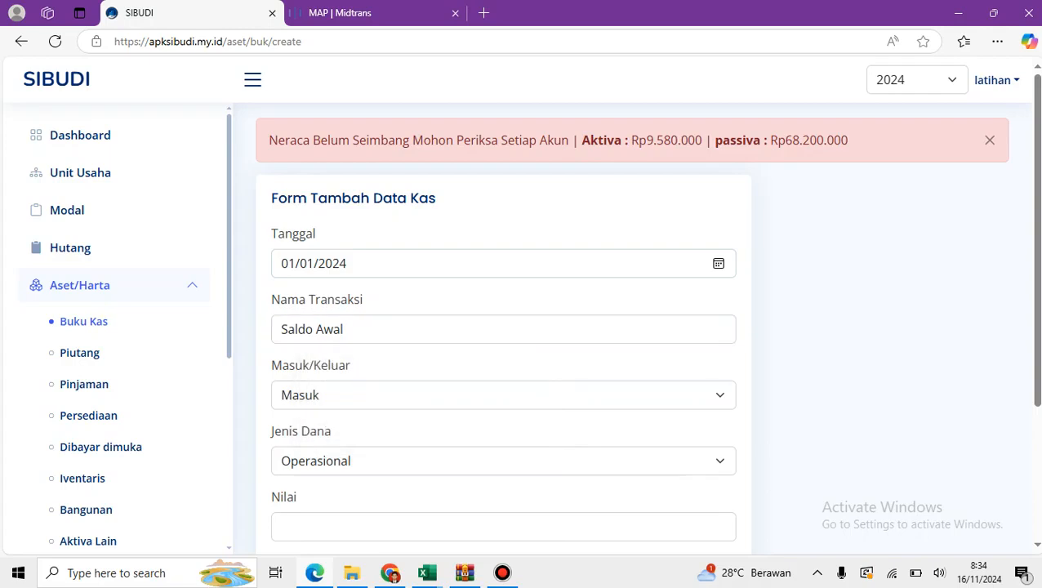
left_click(504, 461)
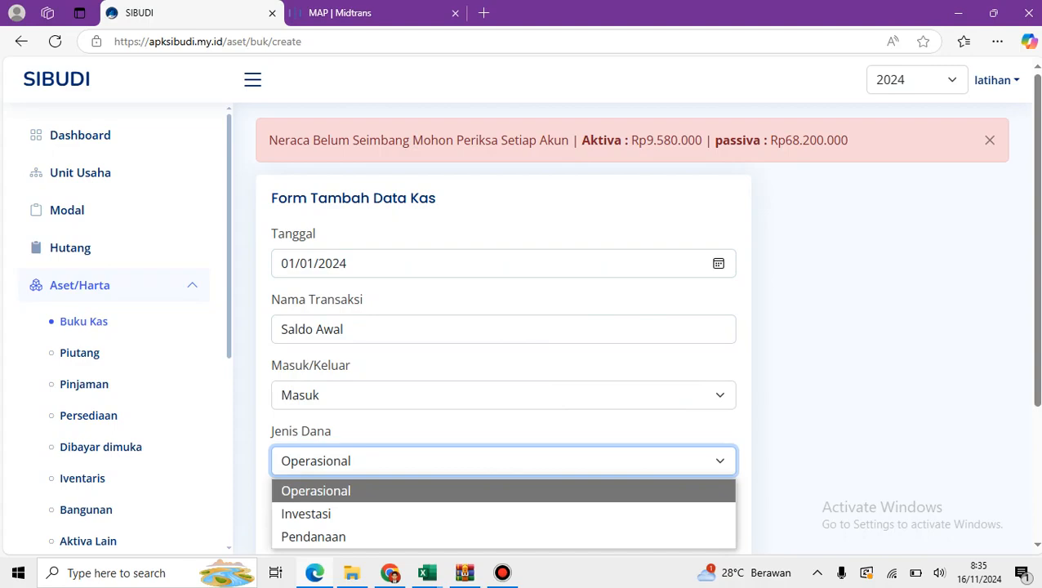
key("Down")
key("Down")
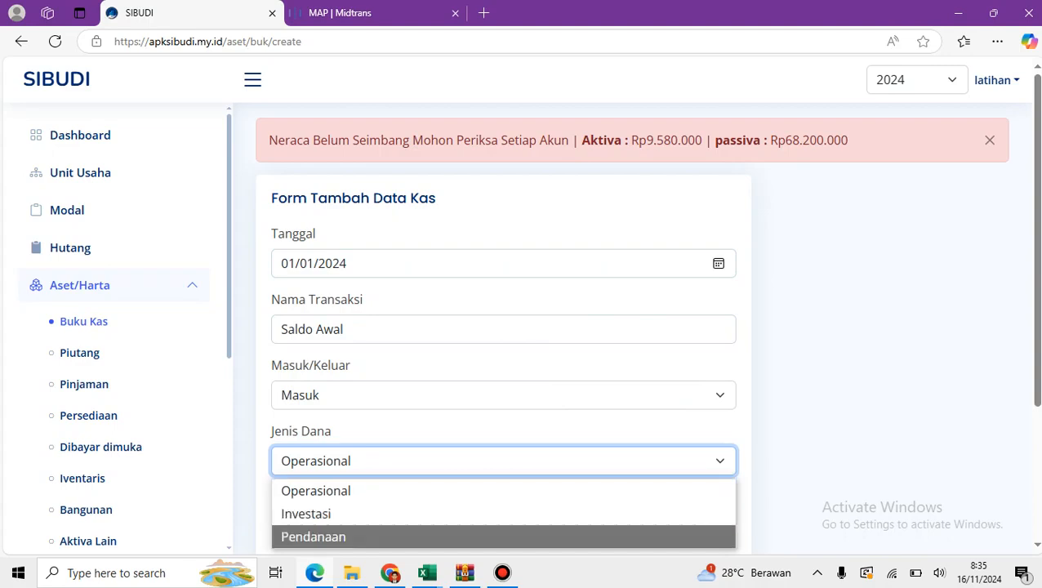
key("Return")
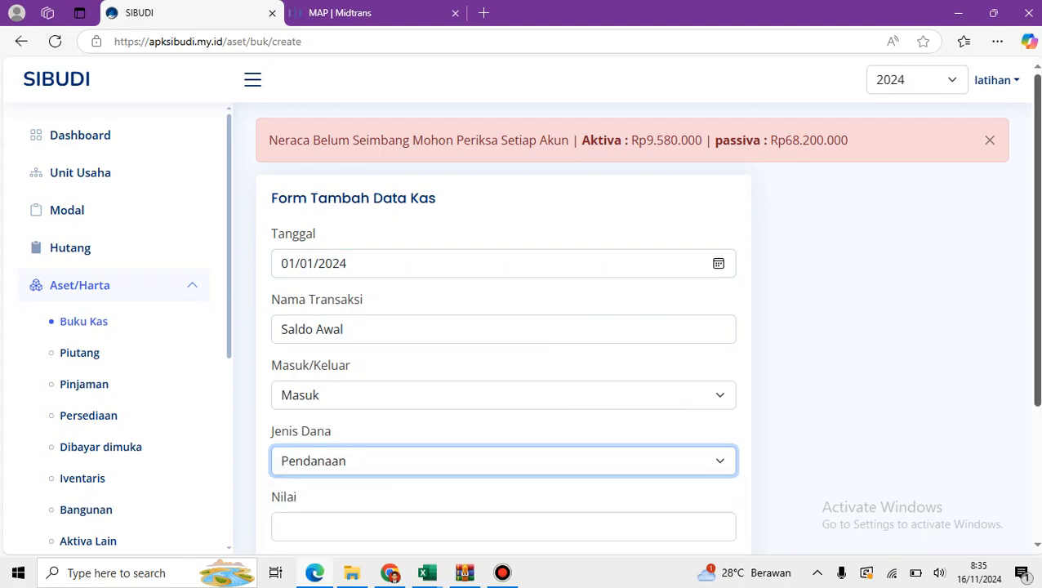
- Set Nilai to 20.000.000, save the Buku Kas entry and acknowledge the confirmation
scroll(503, 329, "down", 1)
left_click(327, 441)
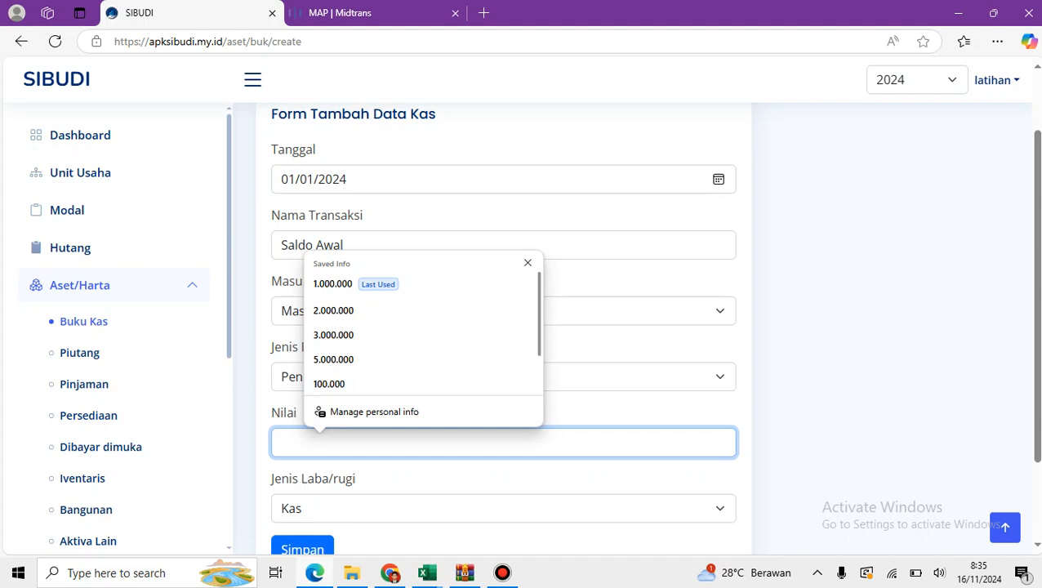
type("2")
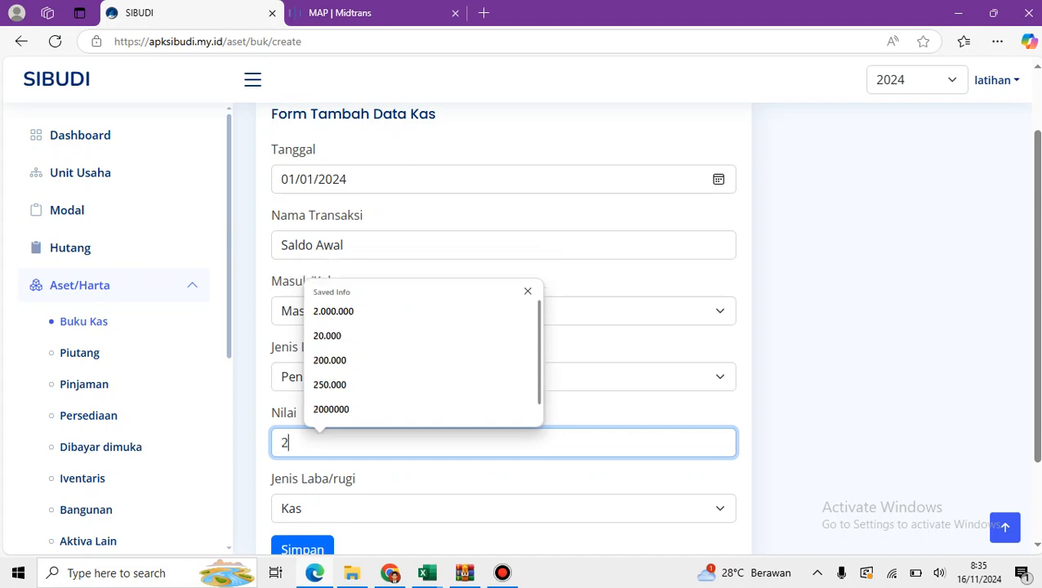
type("0.000")
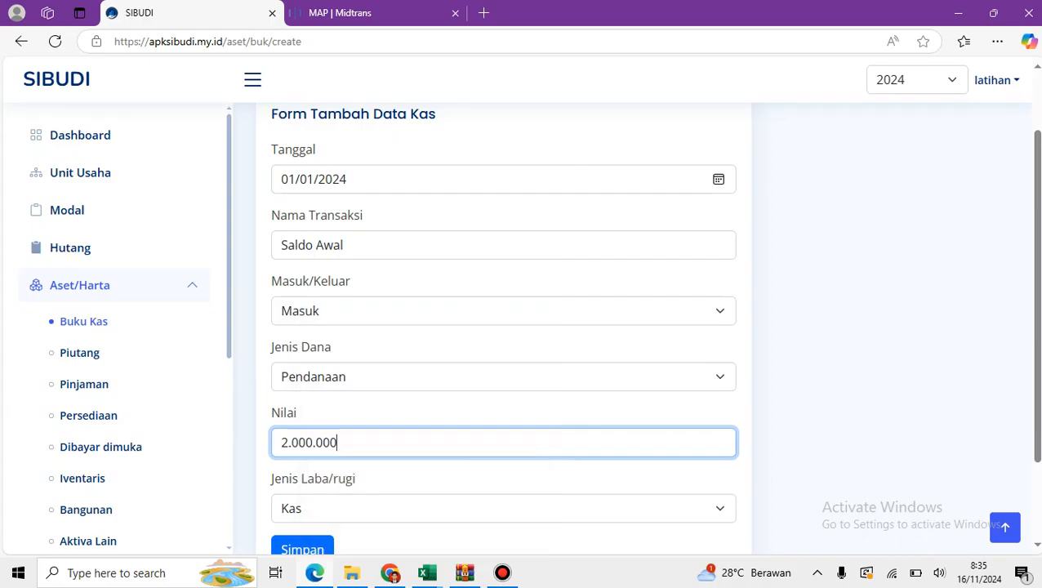
type(".000")
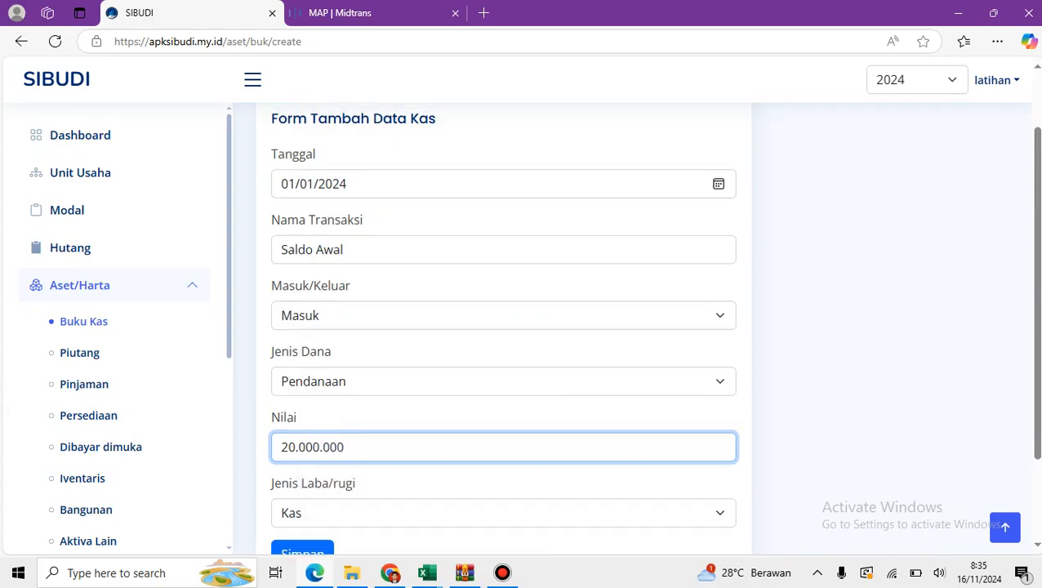
scroll(503, 326, "down", 2)
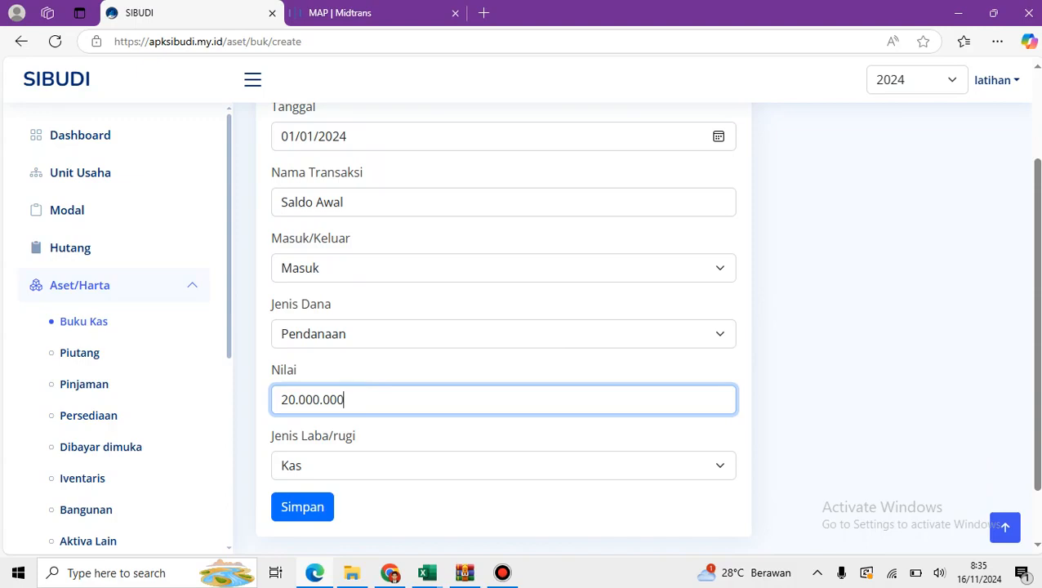
left_click(302, 507)
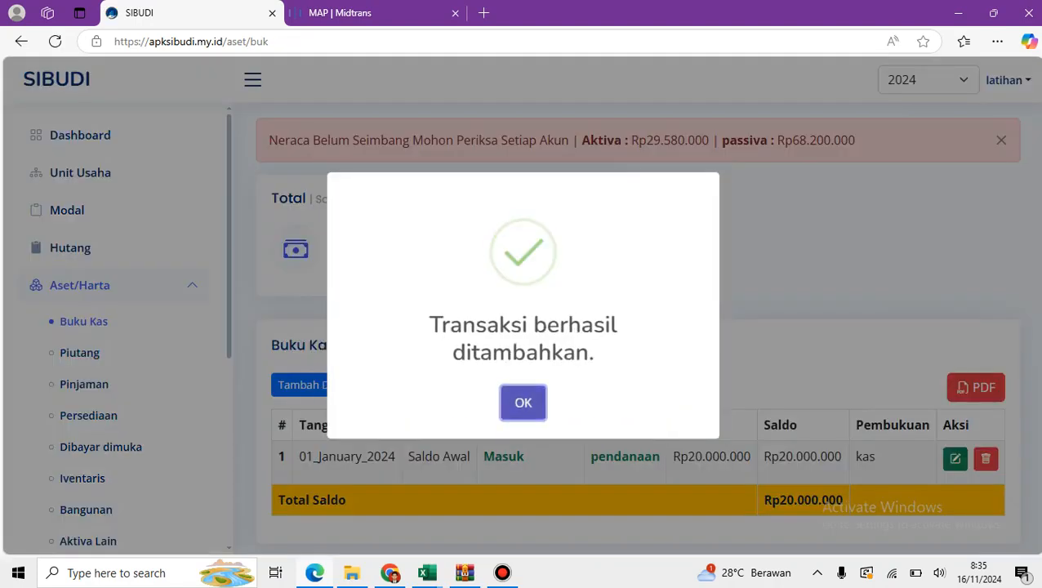
key("Return")
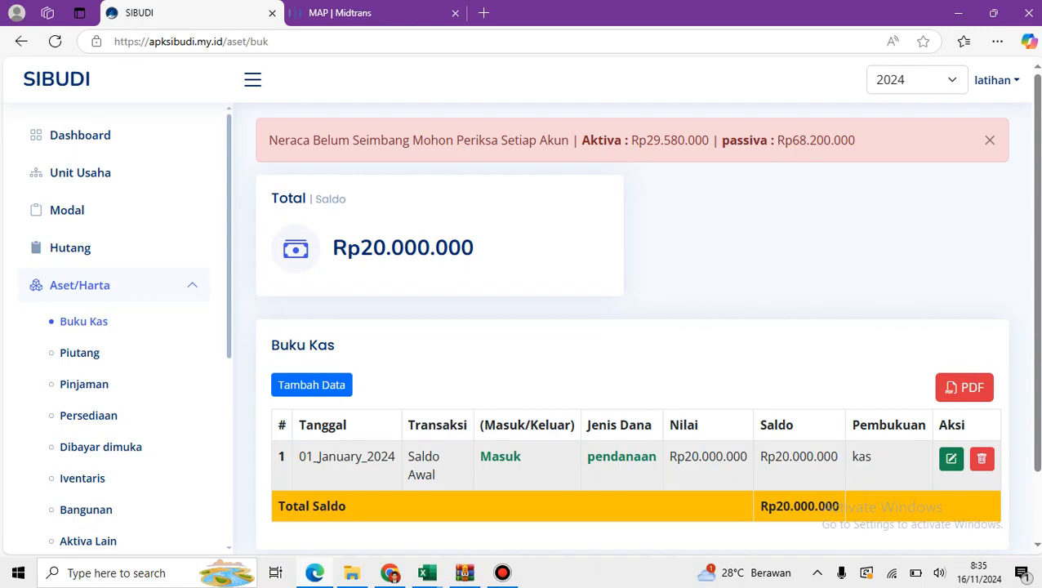
- Check the new entry's Saldo and open the Neraca report to examine its Aktiva and Passiva accounts
left_click_drag(782, 456, 816, 457)
left_click(815, 457)
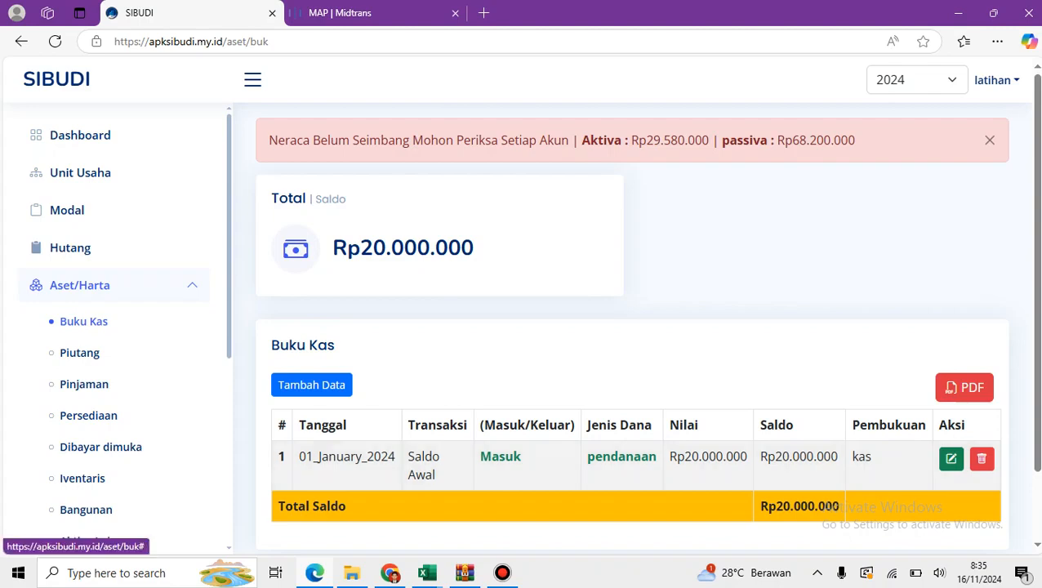
left_click(80, 285)
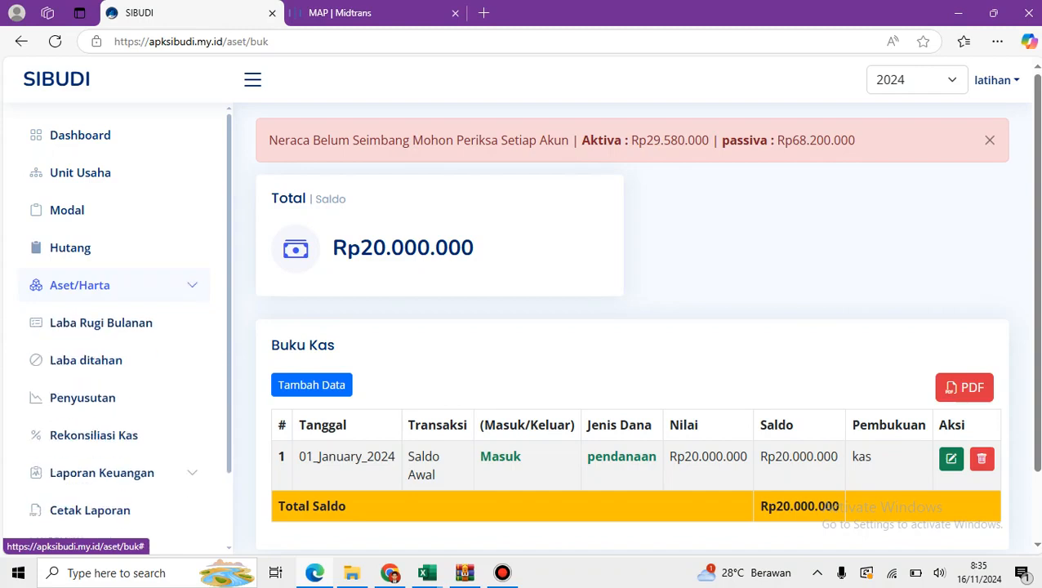
left_click(102, 473)
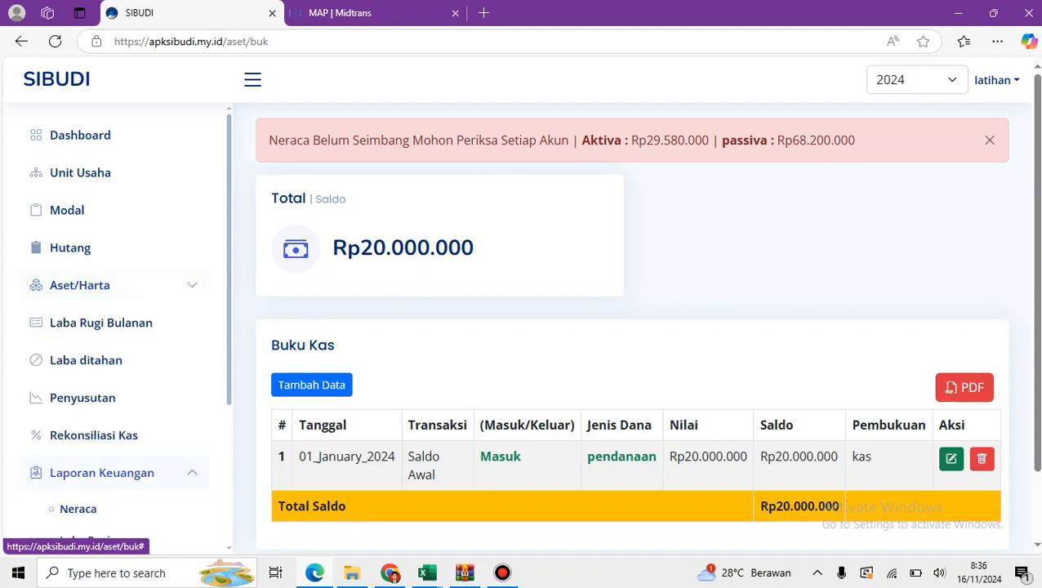
left_click(78, 508)
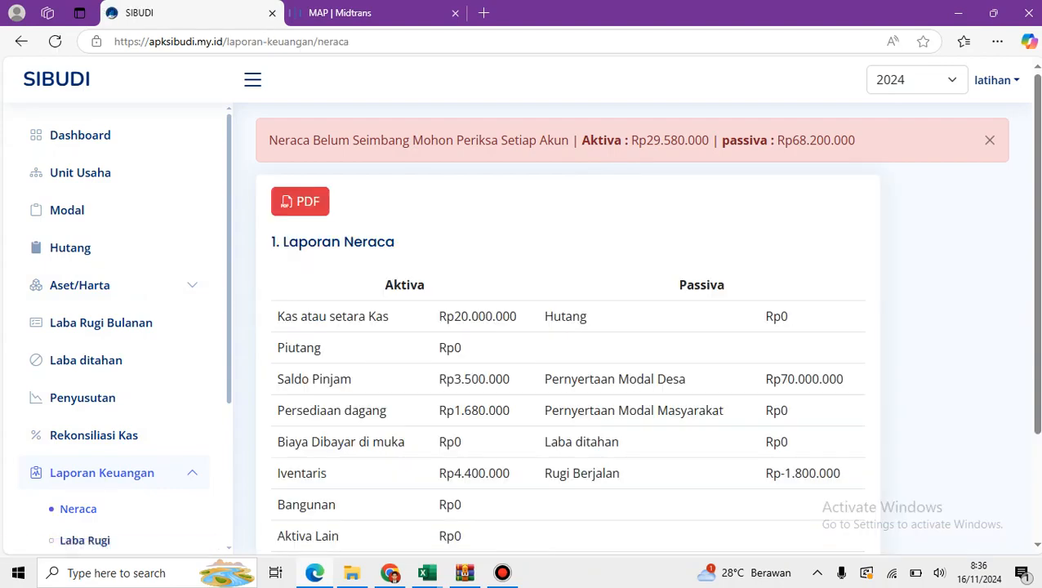
scroll(563, 326, "down", 2)
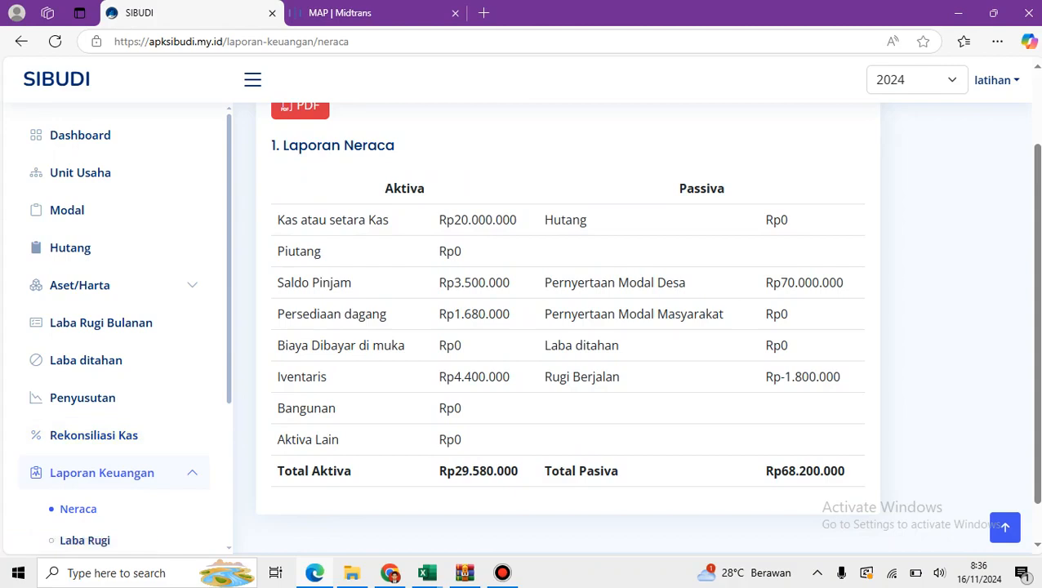
- Open the Laba Rugi report and examine the cost items and running profit or loss
scroll(131, 332, "down", 3)
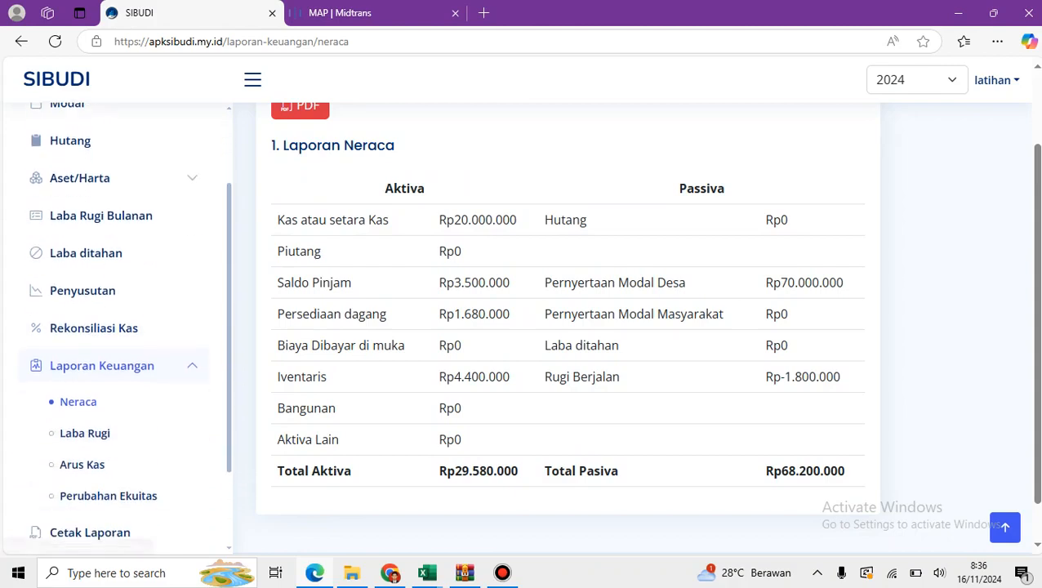
left_click(85, 433)
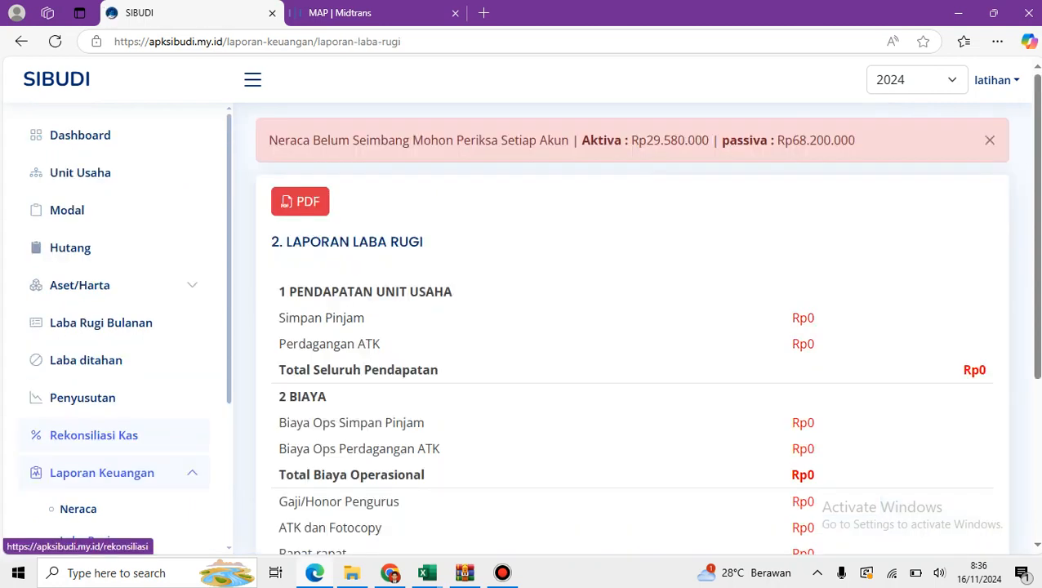
scroll(633, 327, "down", 3)
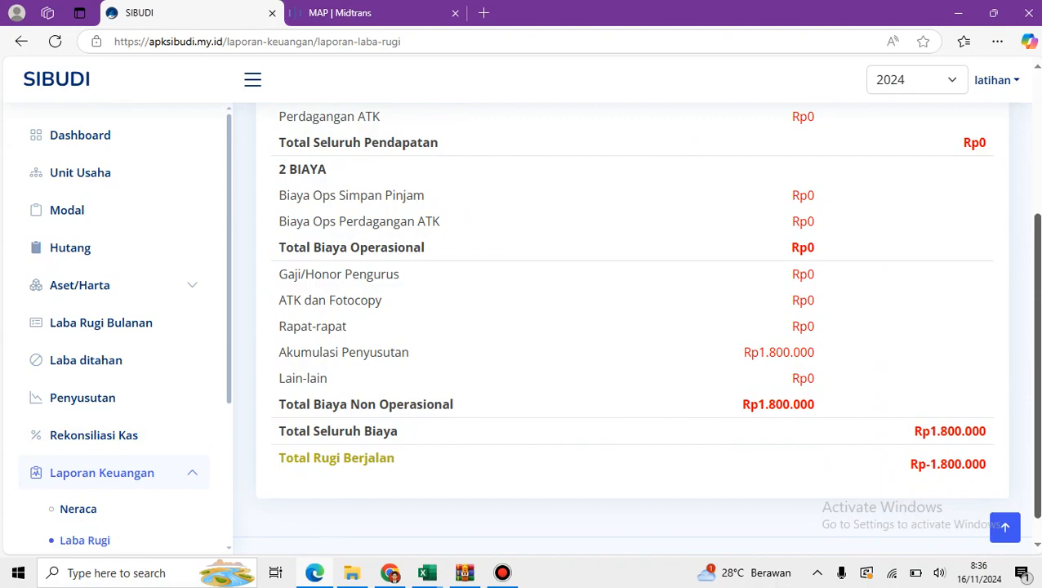
- Return to the Neraca report and compare Total Aktiva with Total Pasiva, noting the Laba ditahan line
left_click(78, 508)
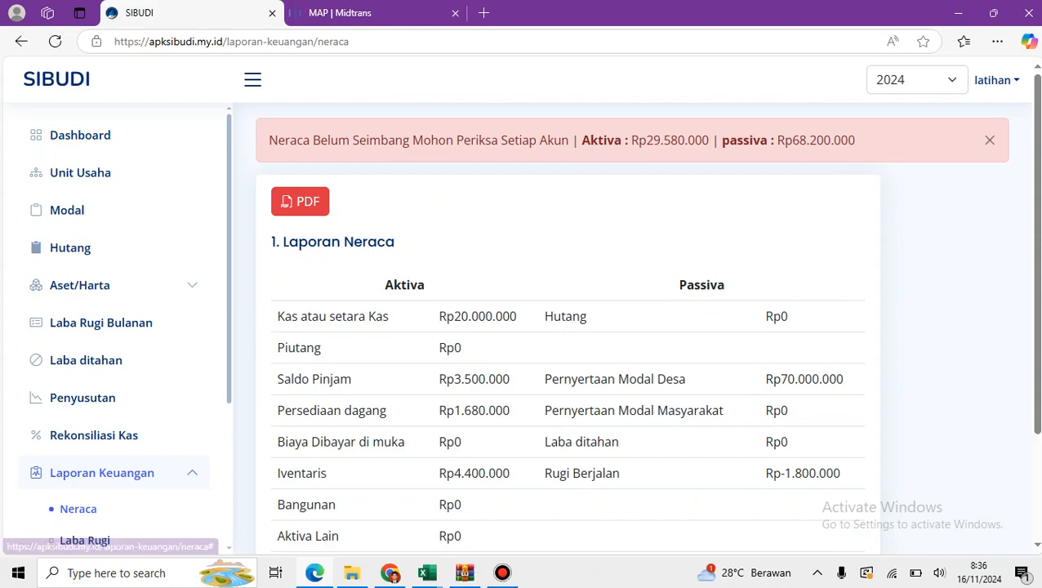
scroll(633, 327, "down", 3)
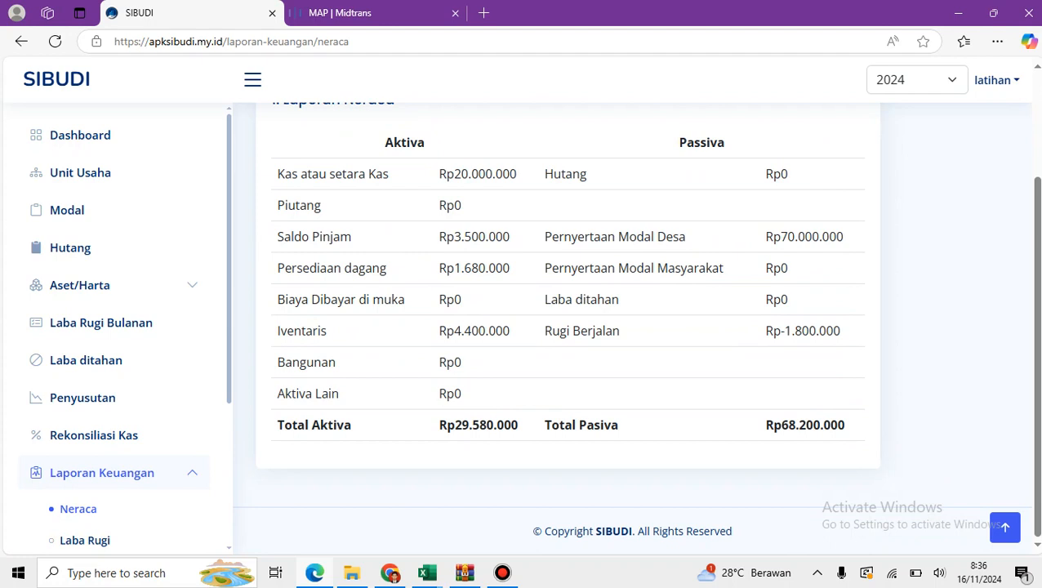
left_click_drag(440, 426, 511, 425)
left_click_drag(766, 425, 844, 425)
left_click_drag(440, 425, 573, 449)
left_click(574, 449)
left_click_drag(551, 299, 619, 299)
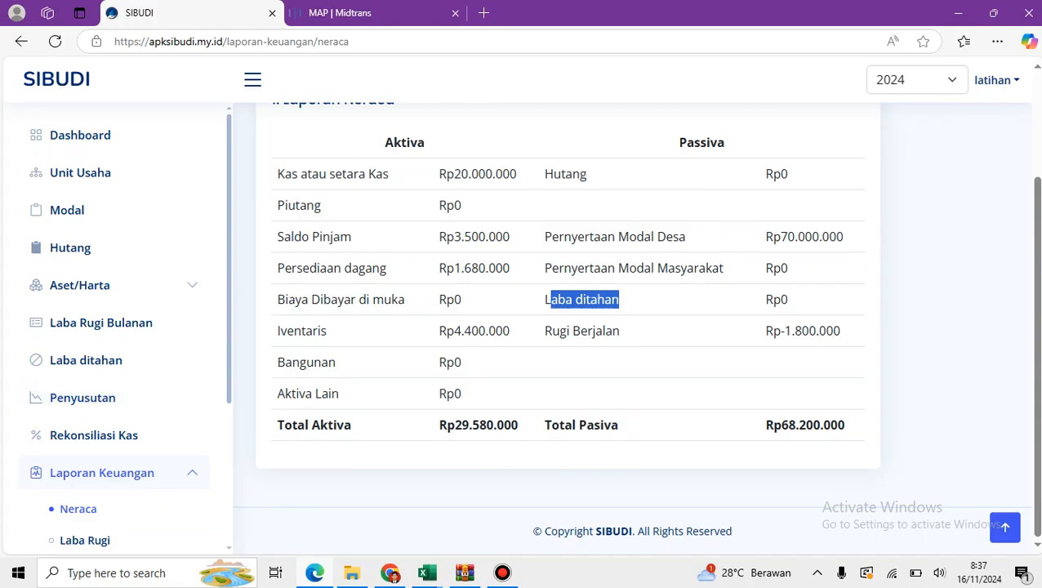
- Start a new entry in Laba ditahan and look over its form down to the Akumulasi (%) field
left_click(102, 473)
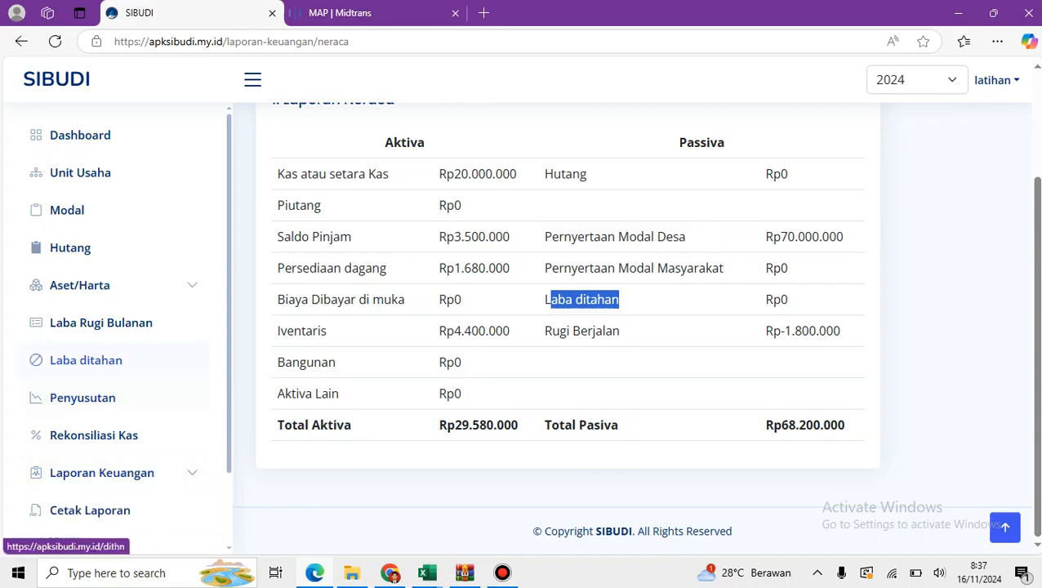
left_click(86, 360)
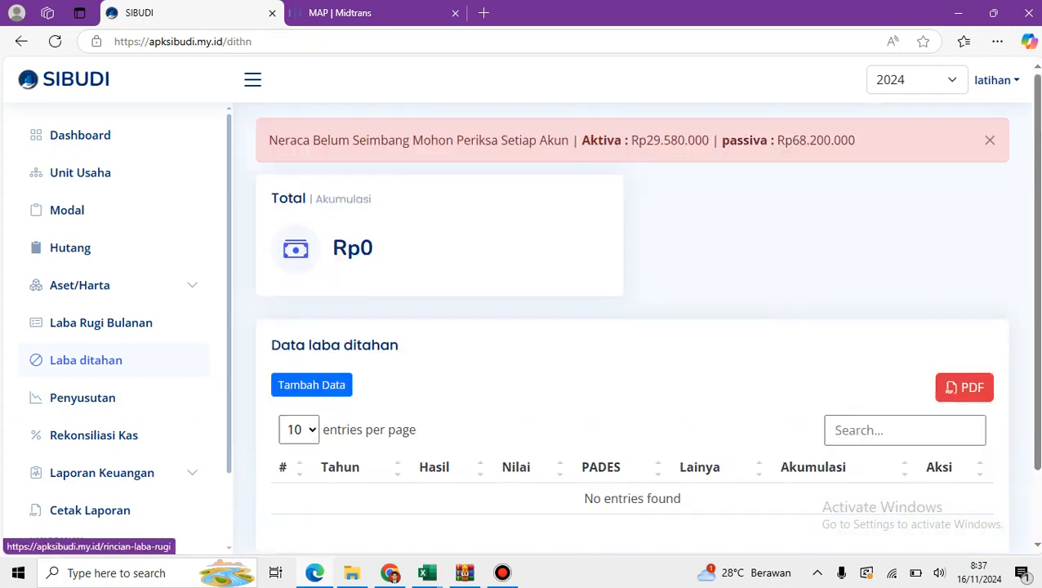
scroll(632, 327, "down", 1)
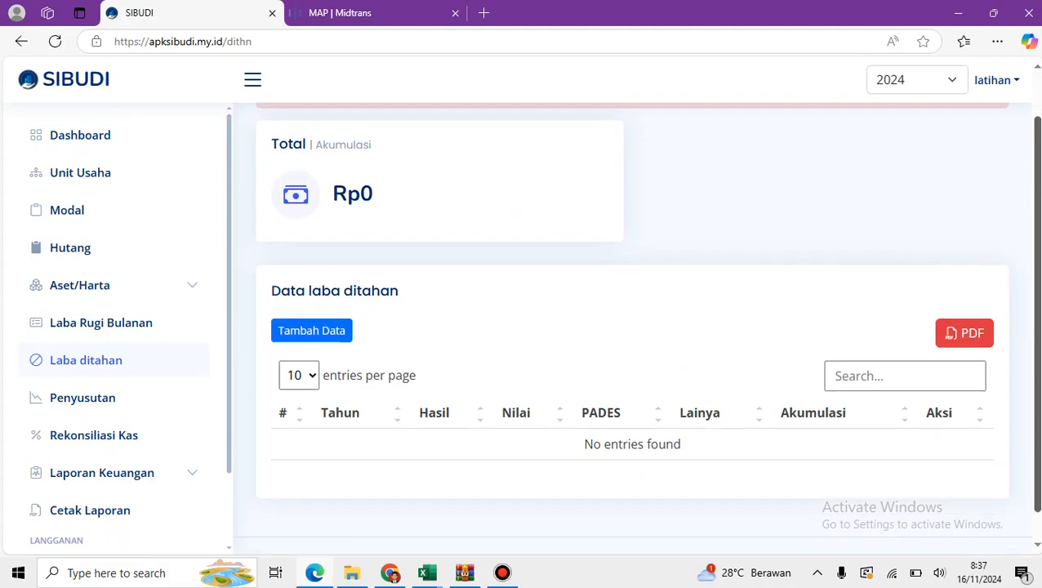
scroll(632, 326, "down", 1)
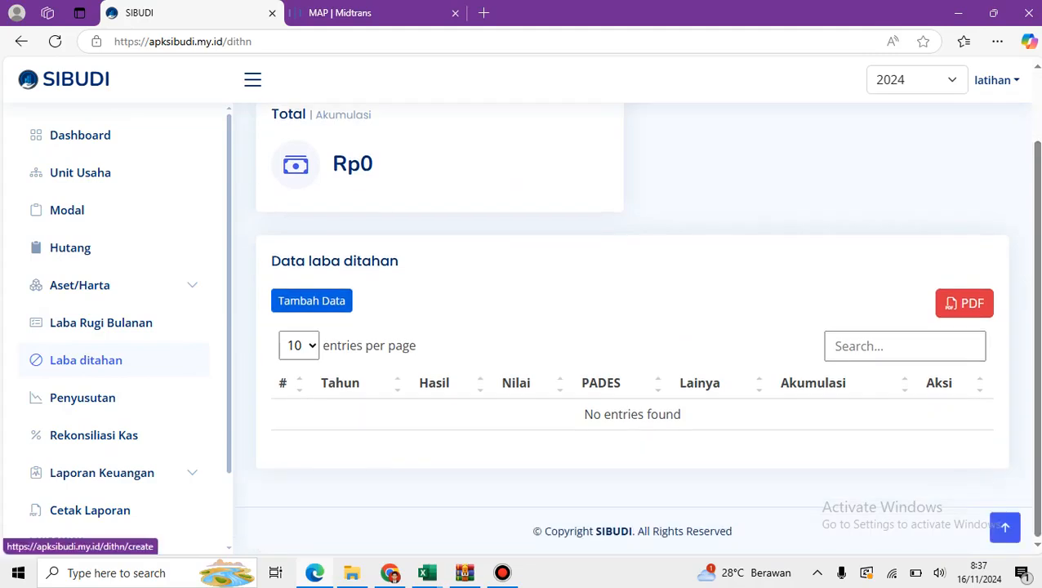
left_click(311, 300)
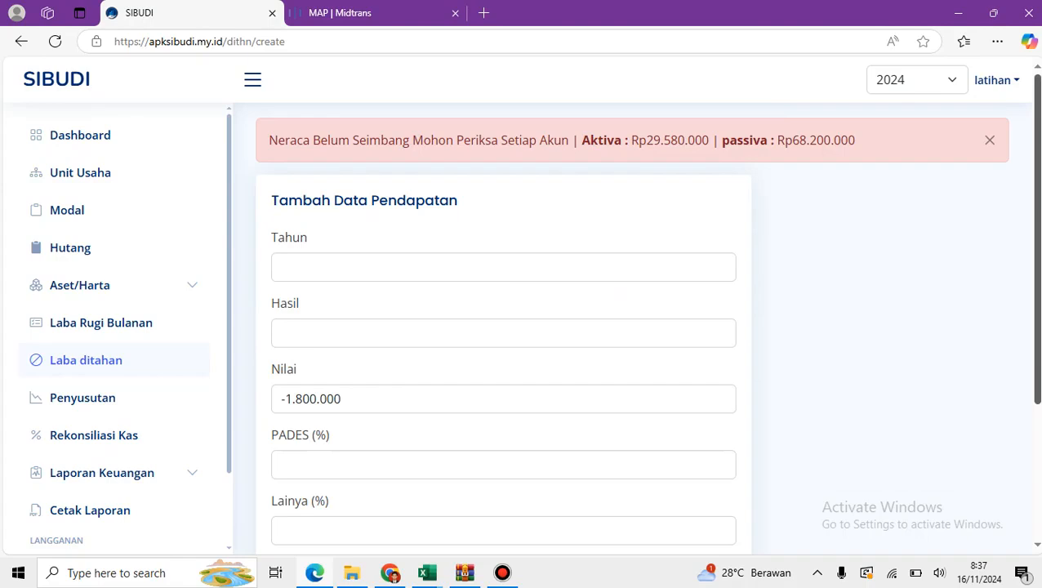
scroll(503, 327, "down", 2)
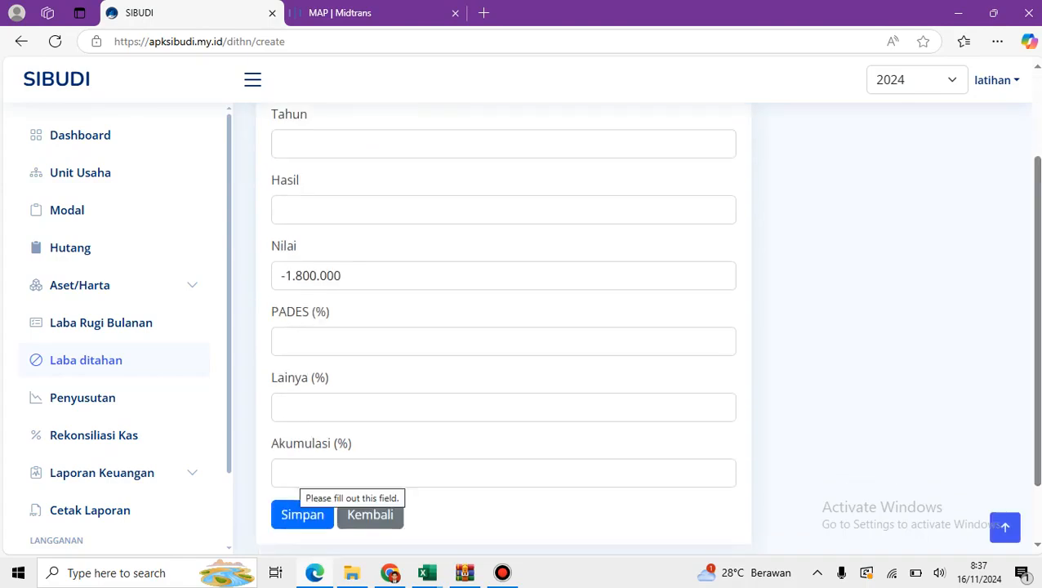
left_click(298, 473)
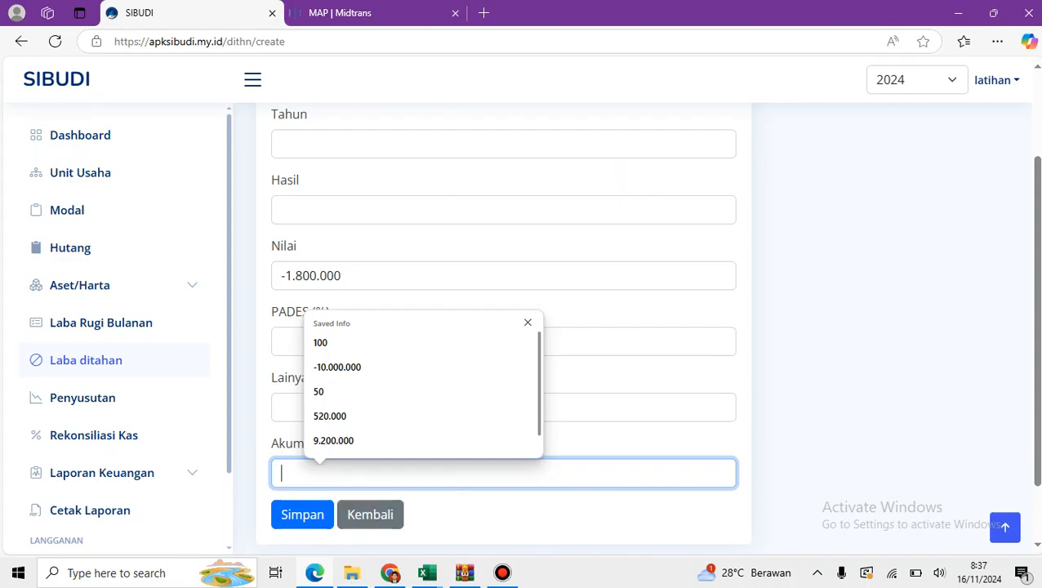
key("Down")
left_click(849, 342)
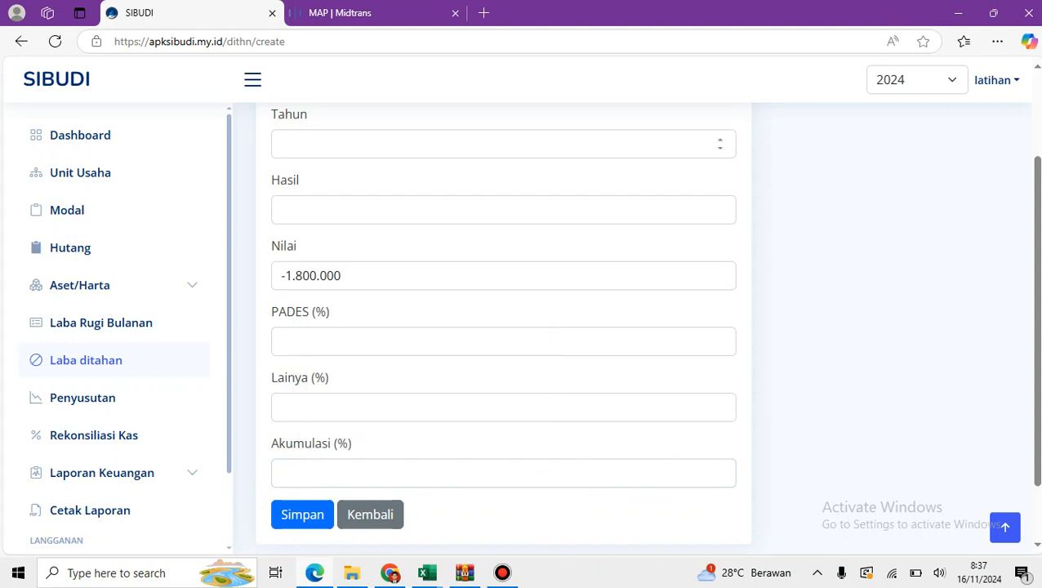
- Set Tahun to 2023 and Hasil to rugi in the Laba ditahan form
left_click(502, 144)
type("2023")
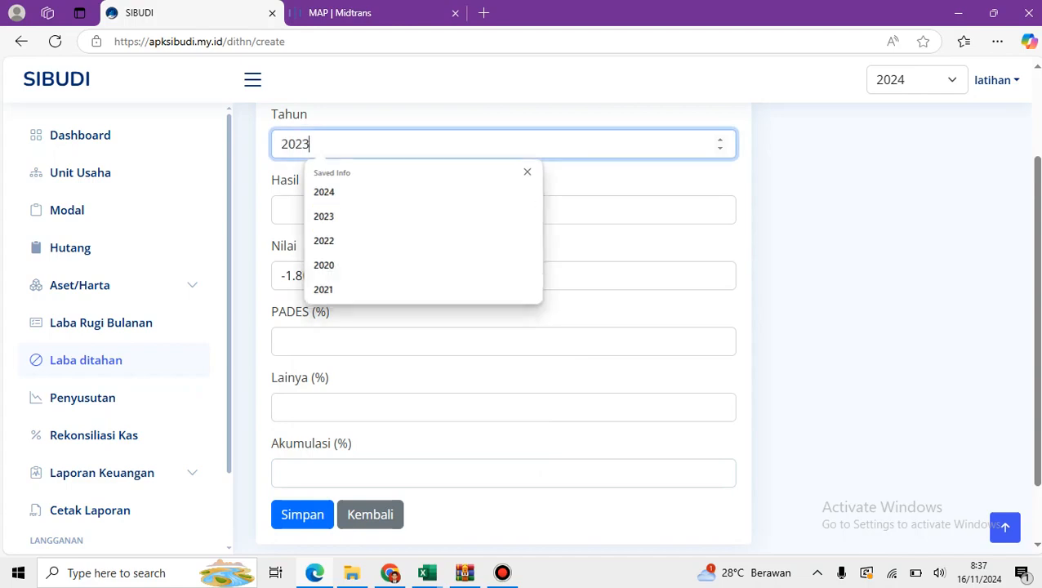
left_click(401, 211)
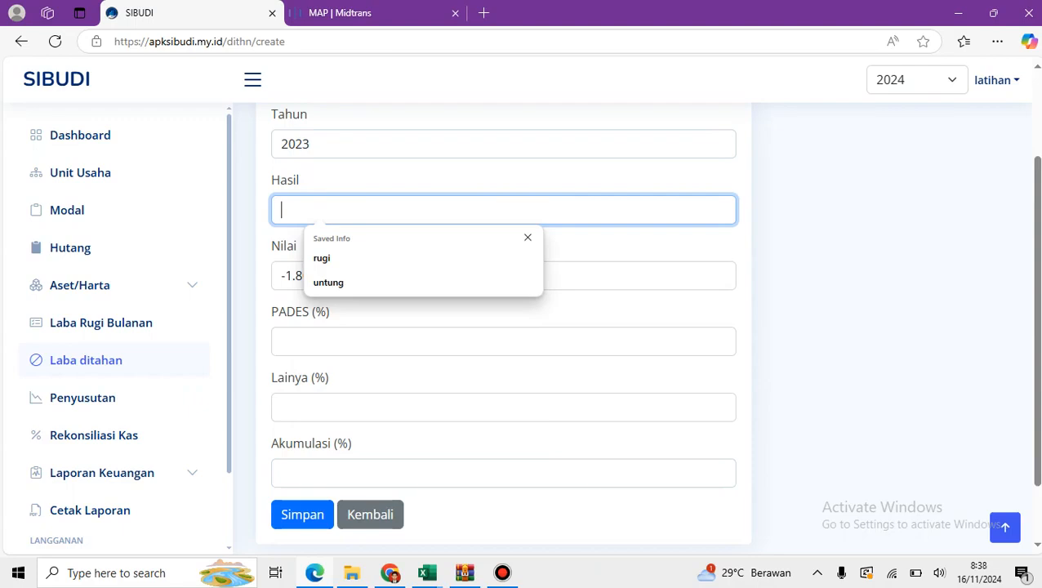
type("rugi")
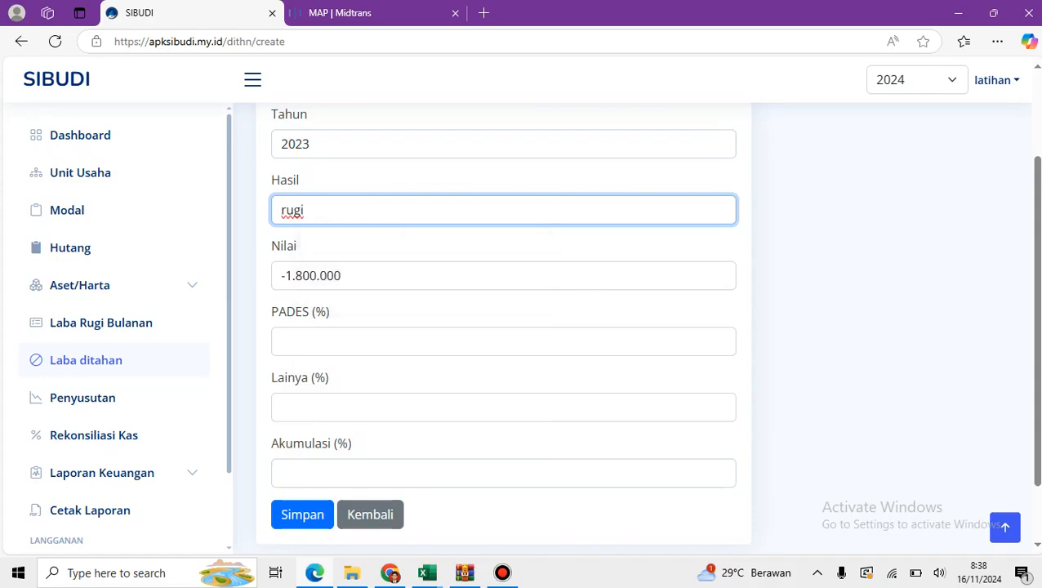
- Enter -38.620.000 as the Nilai of the 2023 loss and copy that amount for reuse
key("Tab")
type("-")
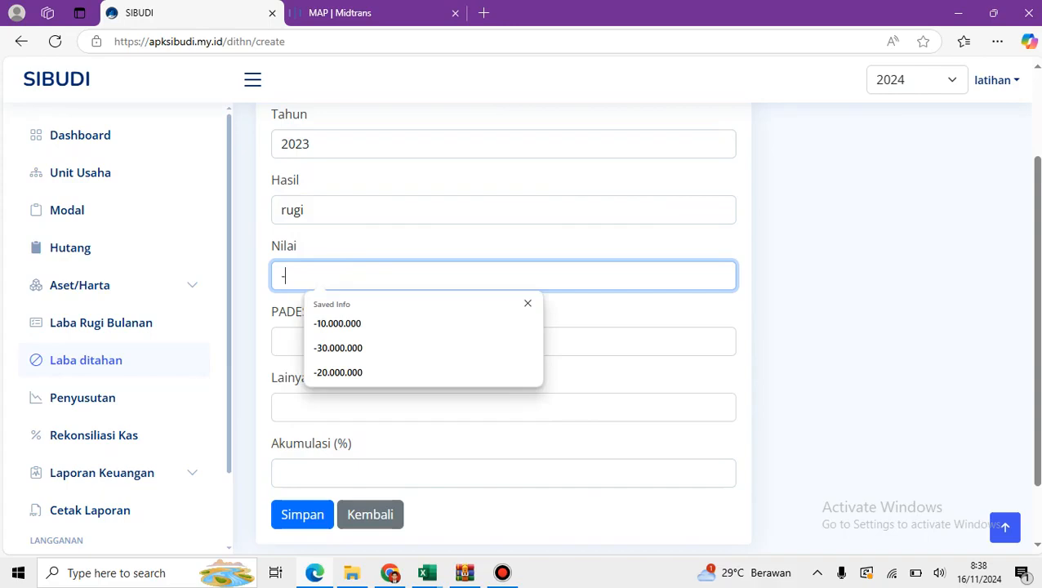
type("38")
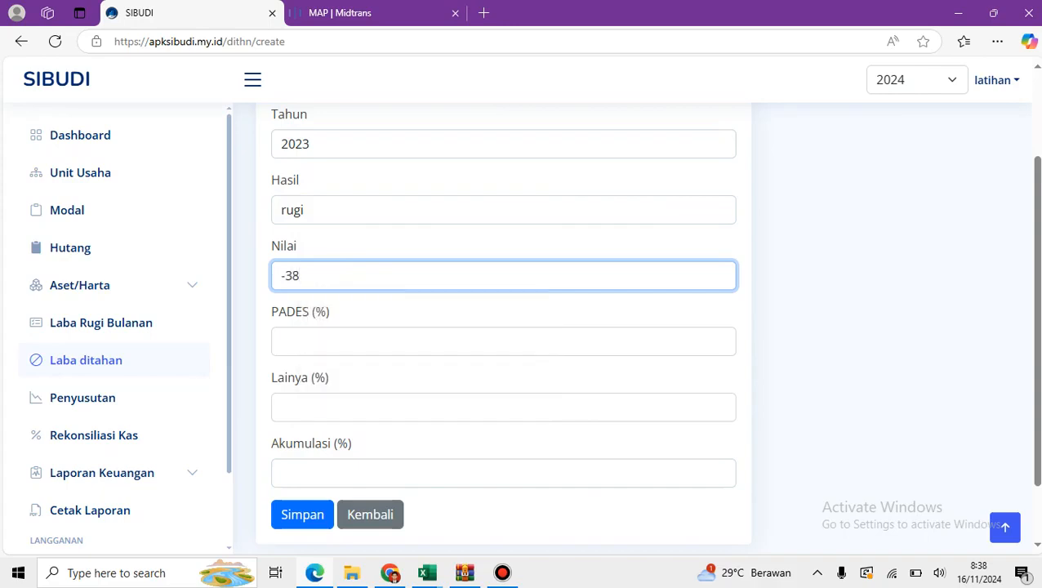
type(".620.000")
key("ctrl+a")
key("ctrl+c")
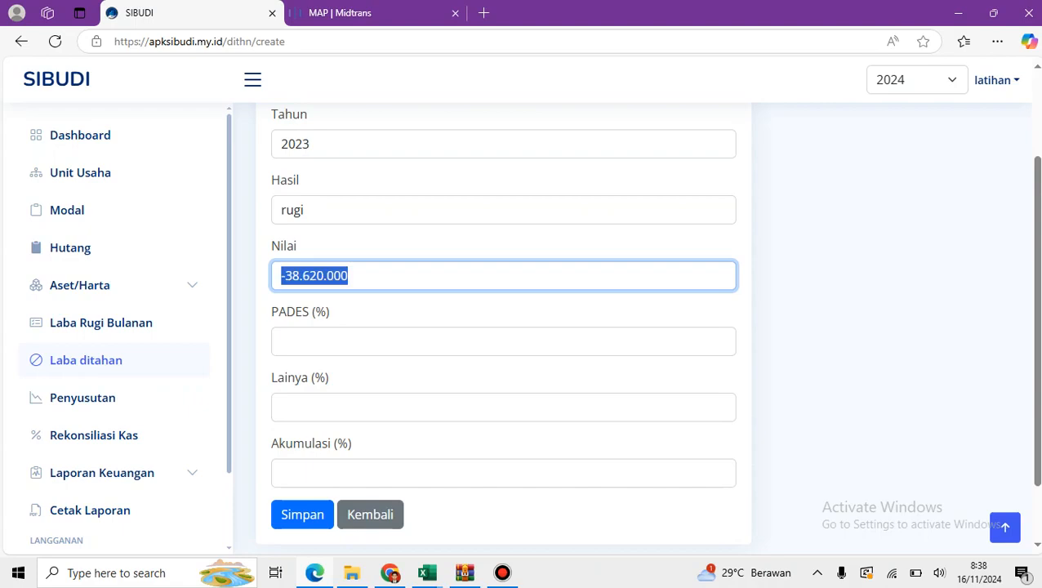
- Set PADES and Lainya to 0 and Akumulasi to -38.620.000, and save the Laba ditahan entry
key("Tab")
type("0")
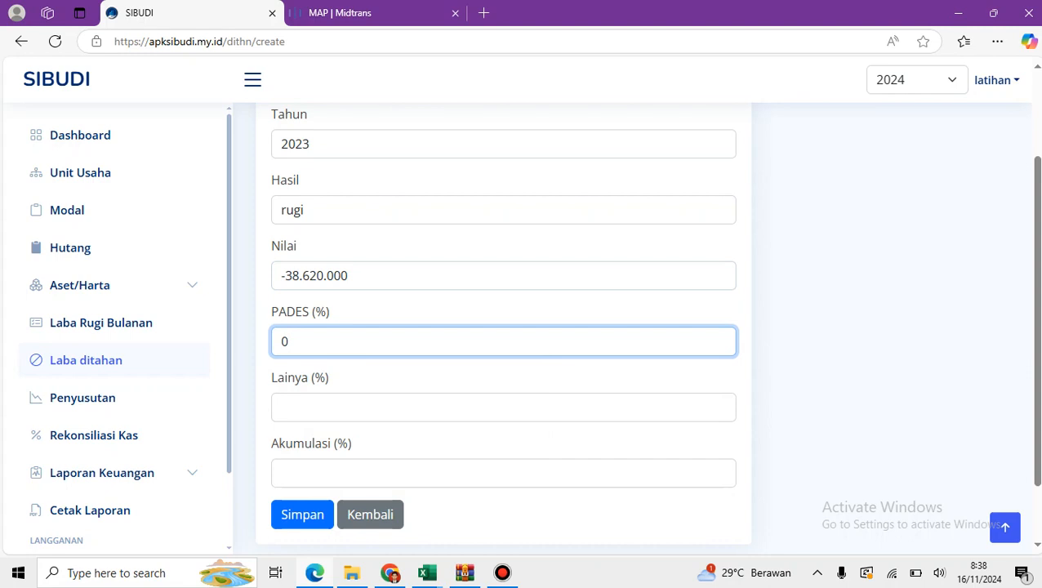
key("Tab")
type("0")
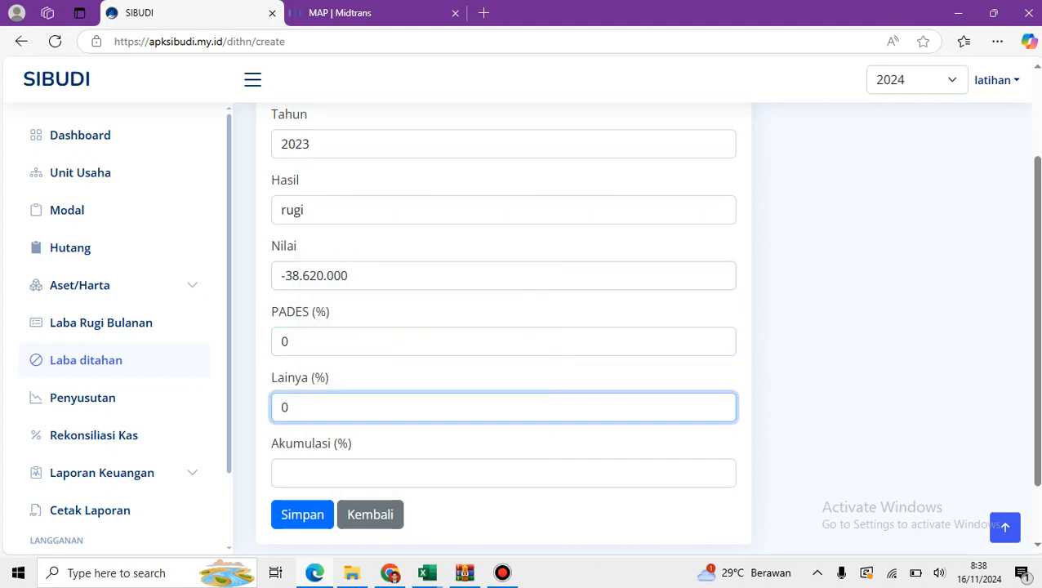
key("Tab")
key("ctrl+v")
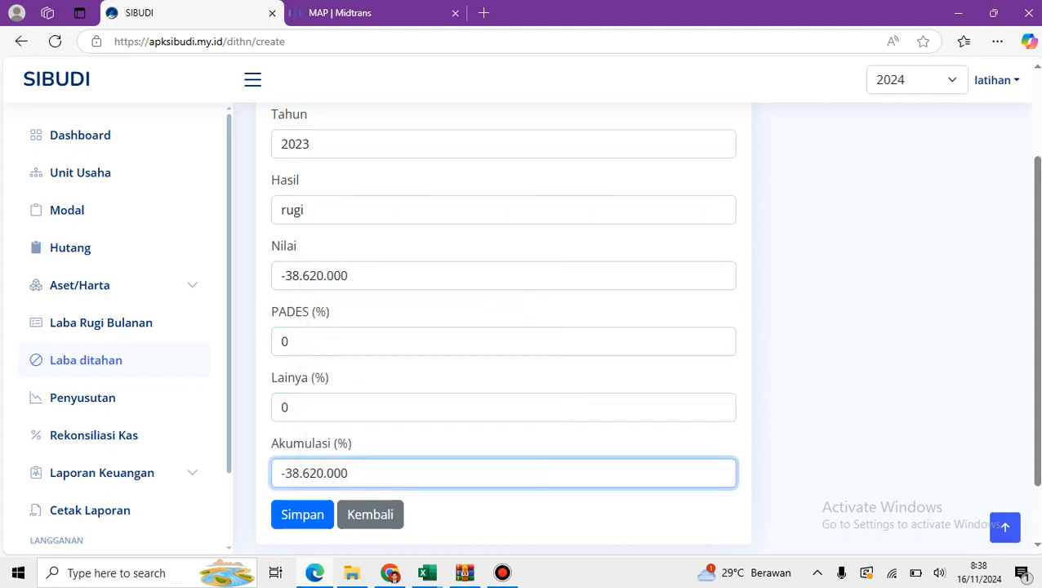
key("Return")
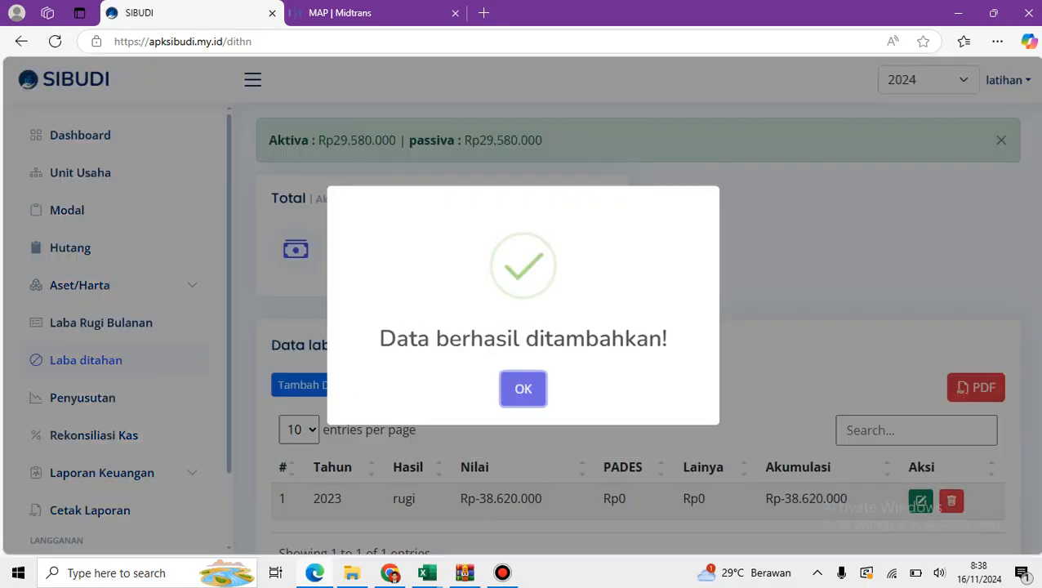
key("Return")
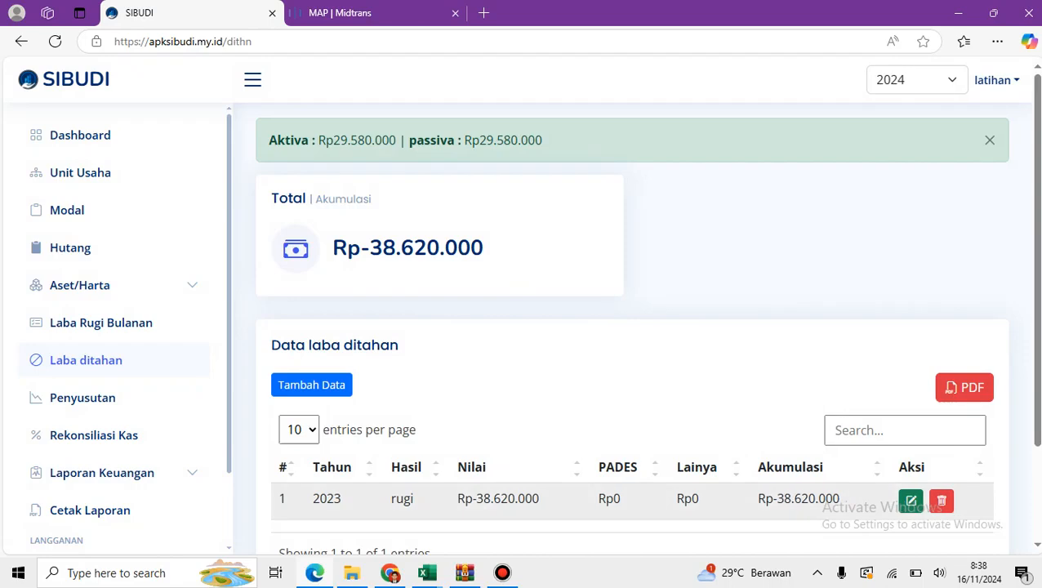
- Check the saved entry's year, and in the Neraca report examine Pernyertaan Modal Desa and Total Aktiva
left_click_drag(313, 499, 342, 499)
left_click(346, 499)
left_click(102, 473)
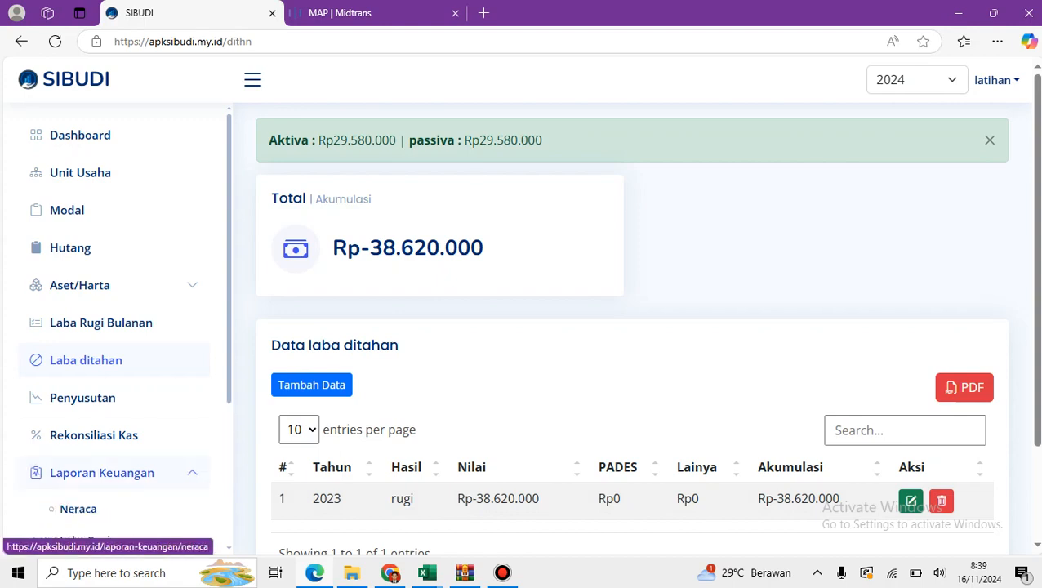
left_click(78, 509)
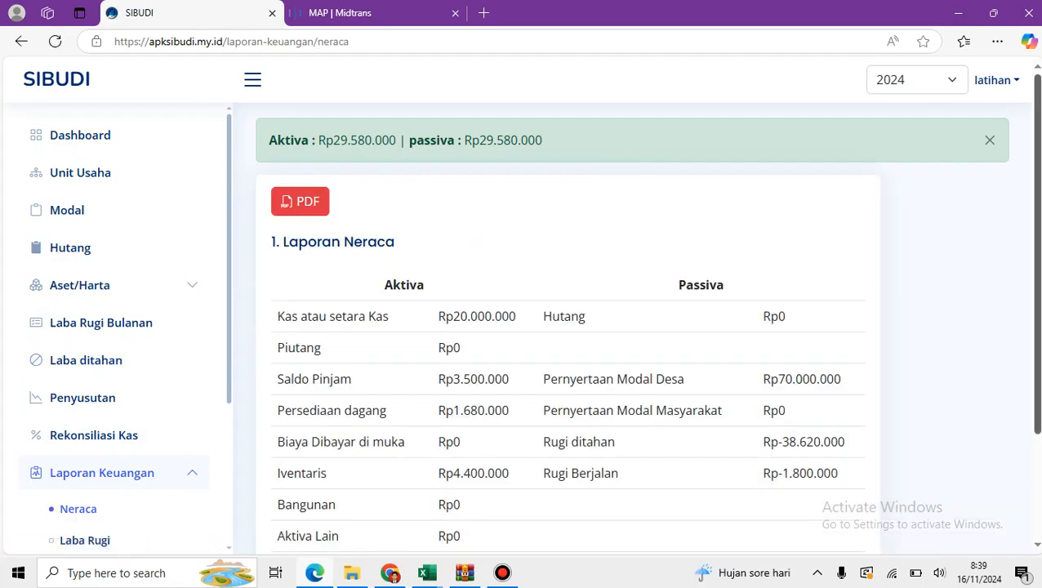
scroll(568, 327, "down", 2)
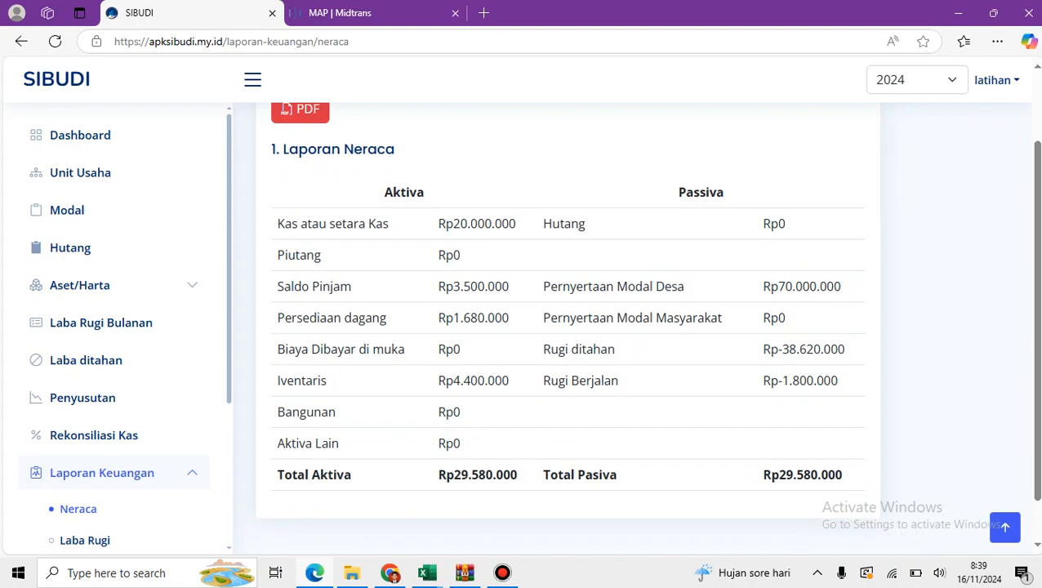
left_click_drag(763, 286, 840, 286)
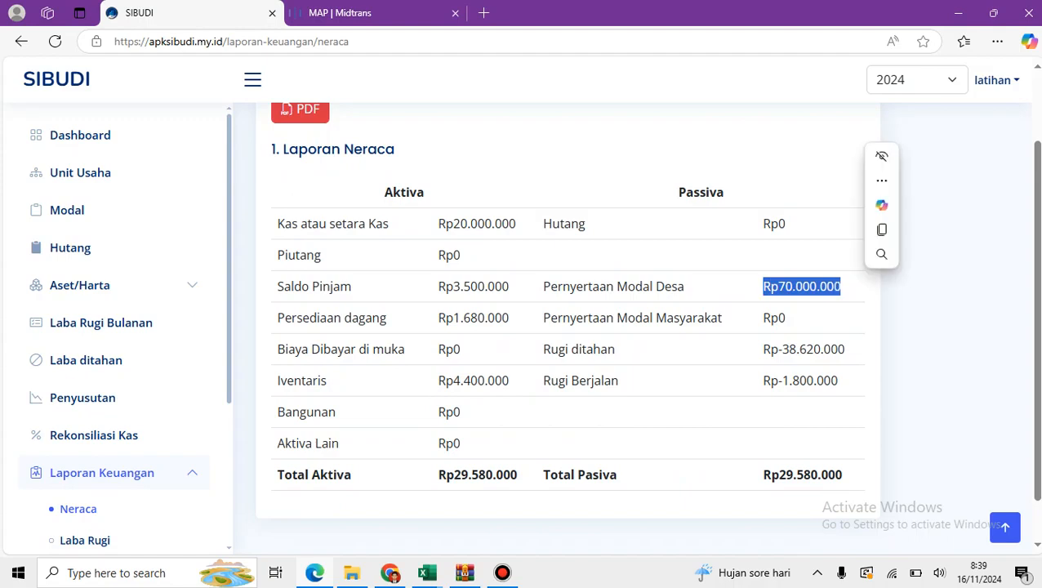
left_click(840, 286)
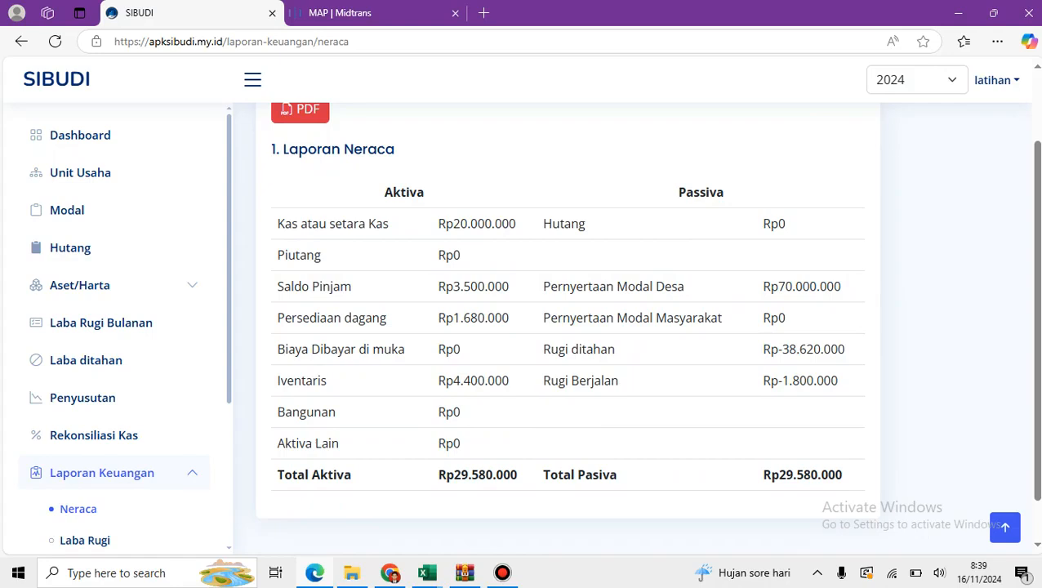
left_click_drag(438, 474, 517, 474)
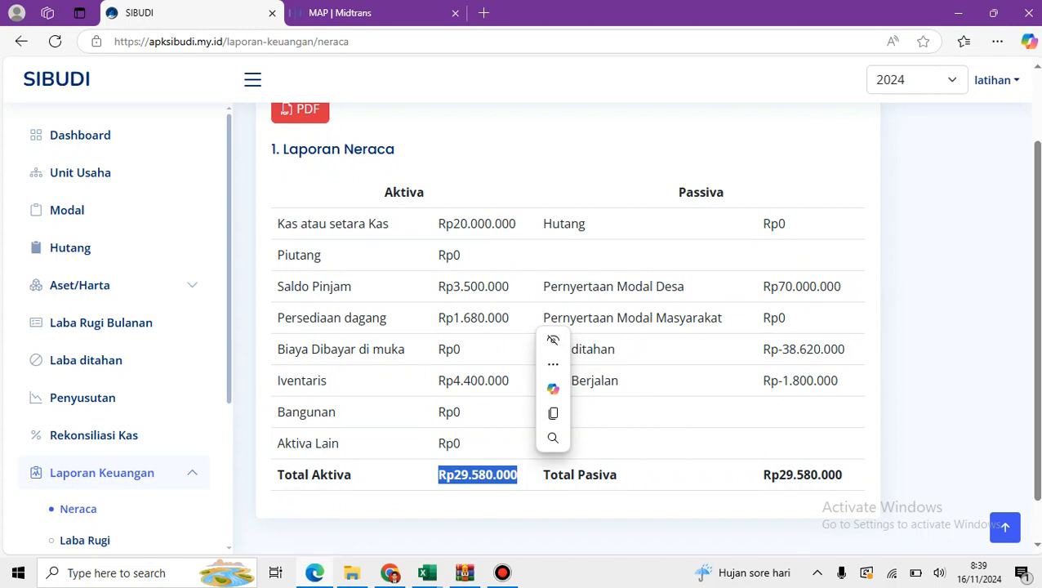
key("Escape")
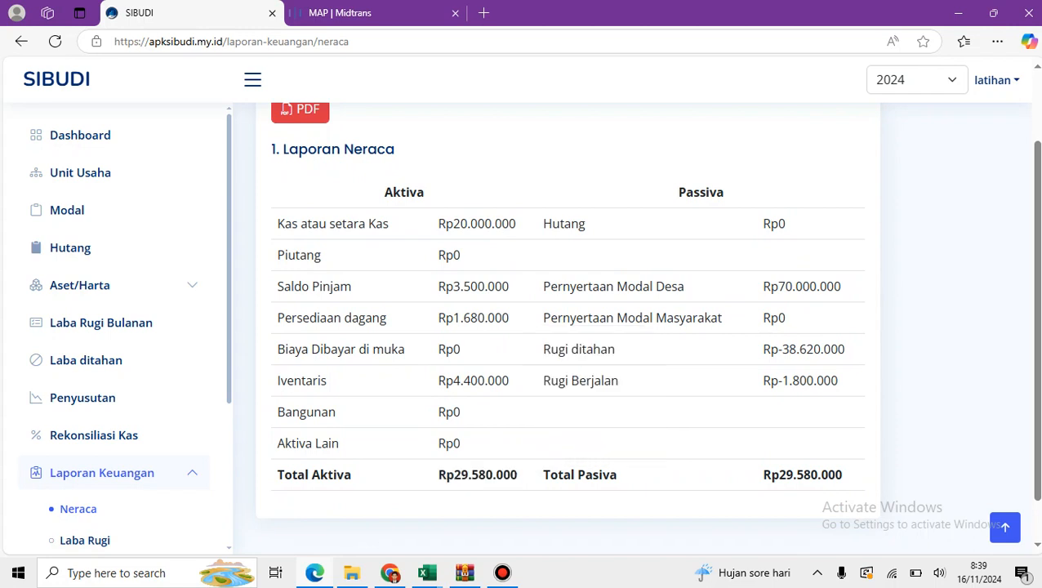
- Examine the Rugi ditahan and Rugi Berjalan amounts and the Aktiva items in the Neraca report
left_click_drag(763, 349, 844, 349)
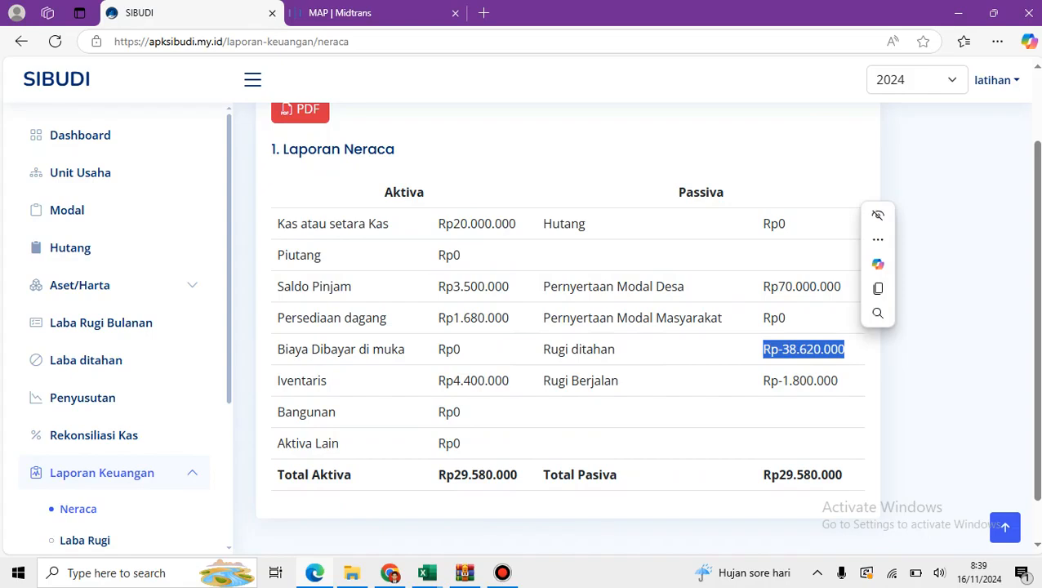
key("Escape")
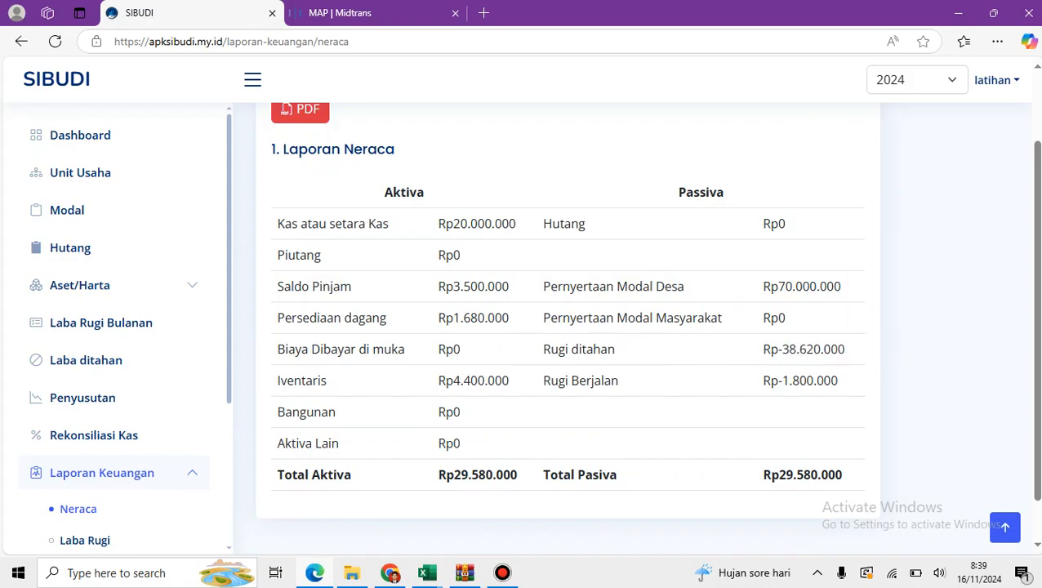
left_click_drag(762, 380, 837, 380)
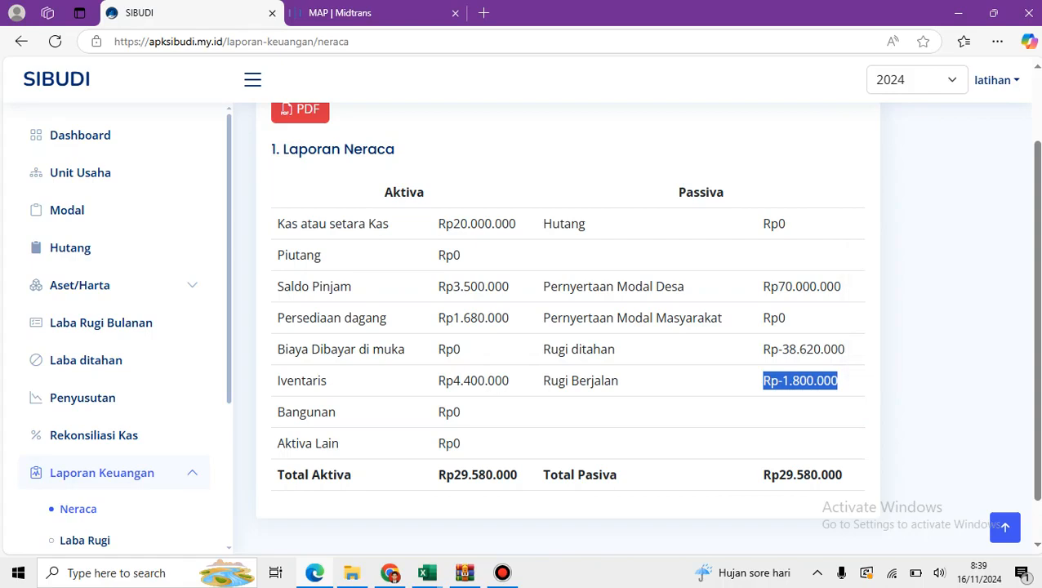
left_click(837, 380)
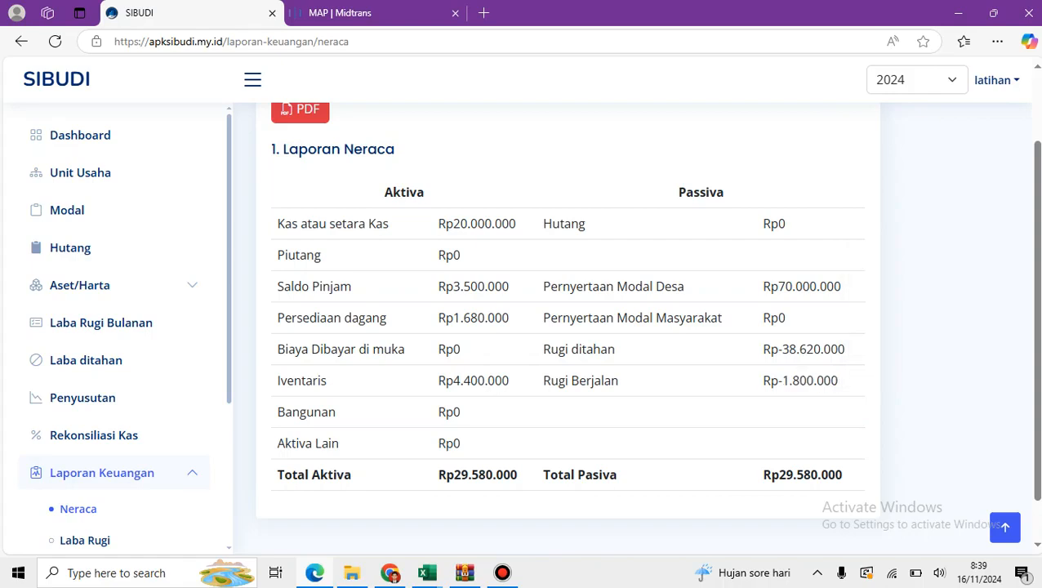
left_click_drag(319, 378, 286, 245)
left_click(318, 378)
scroll(1037, 319, "up", 1)
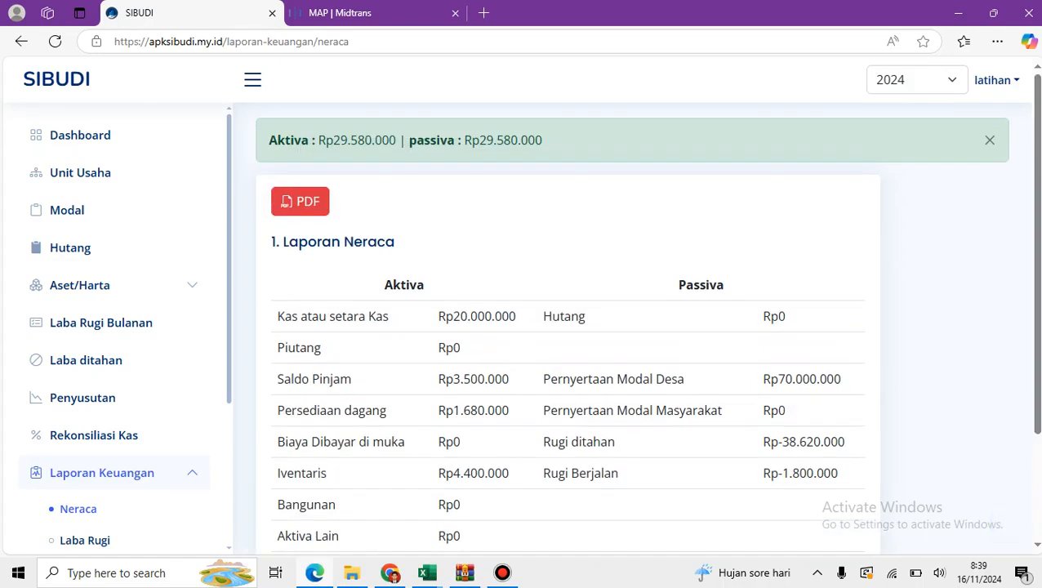
- Open the Buku Kas page of Aset/Harta
left_click(80, 285)
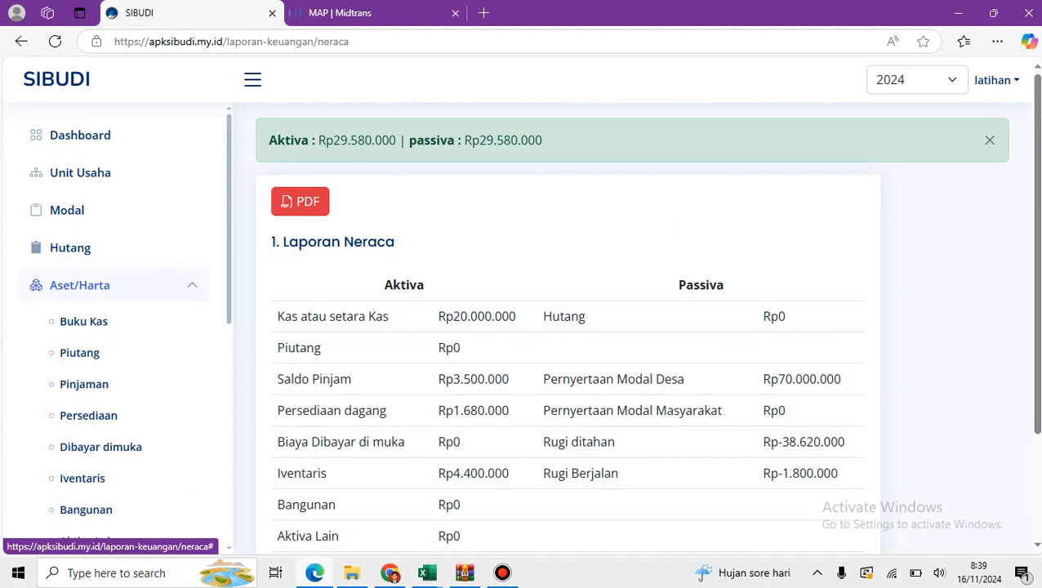
left_click(83, 321)
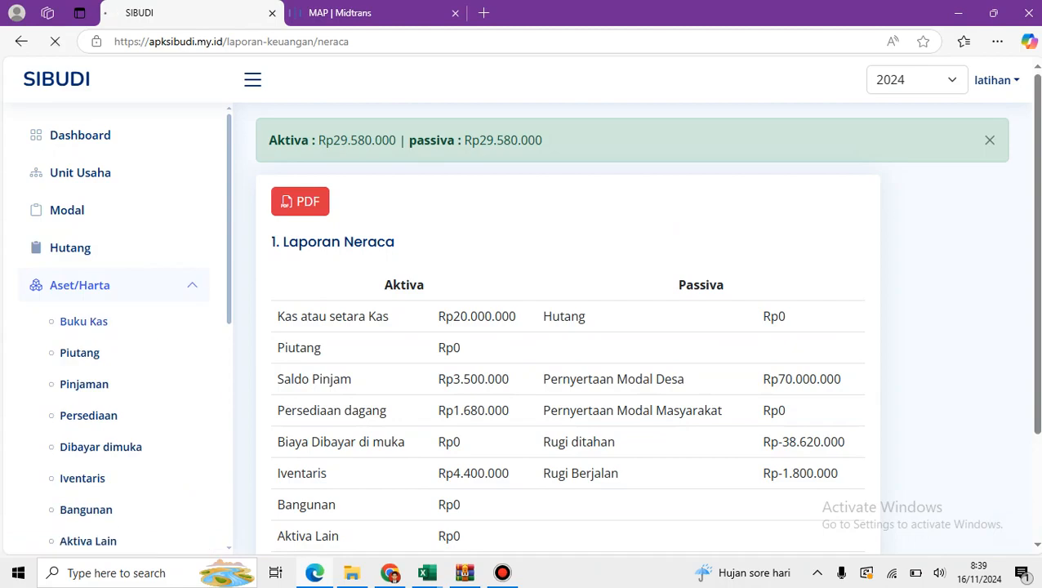